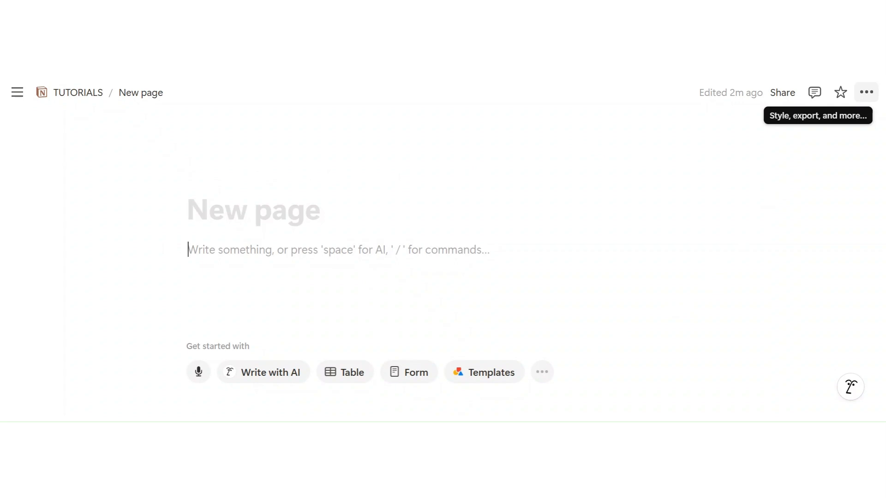
- Make the new page full width and turn off page discussions in its customization settings
{"action": "left_click", "coordinate": [867, 96]}
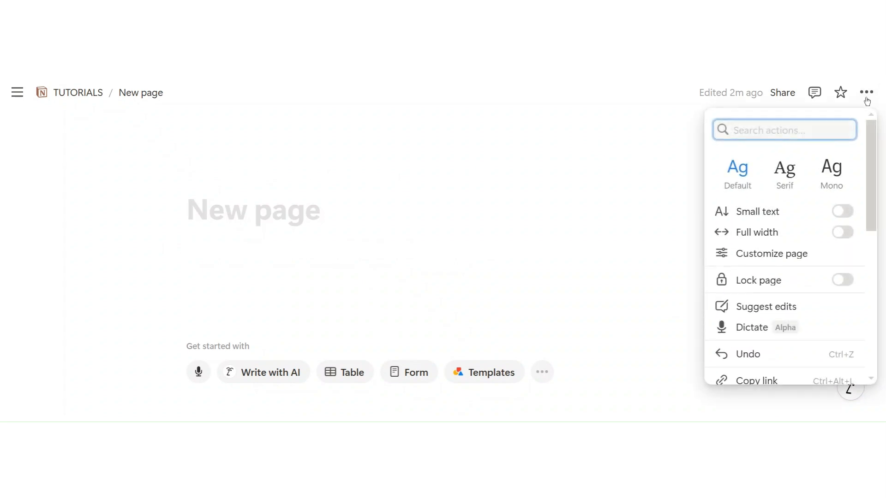
{"action": "left_click", "coordinate": [847, 239]}
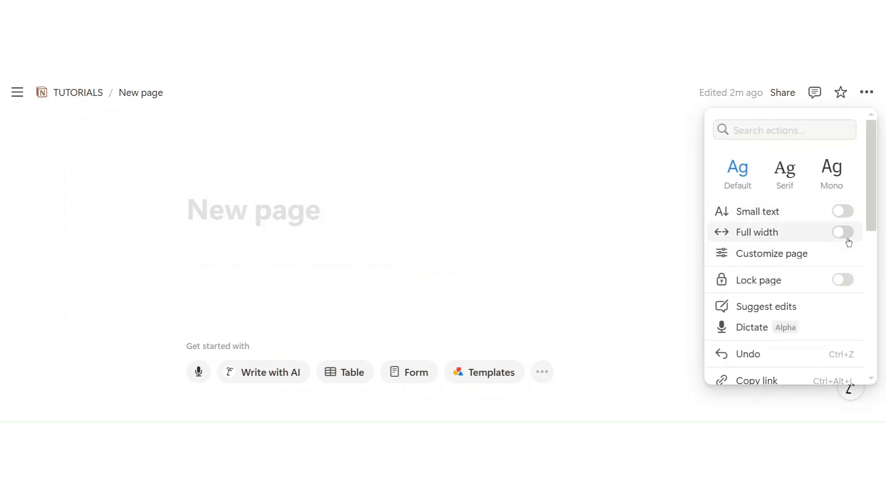
{"action": "left_click", "coordinate": [808, 266]}
{"action": "left_click", "coordinate": [852, 138]}
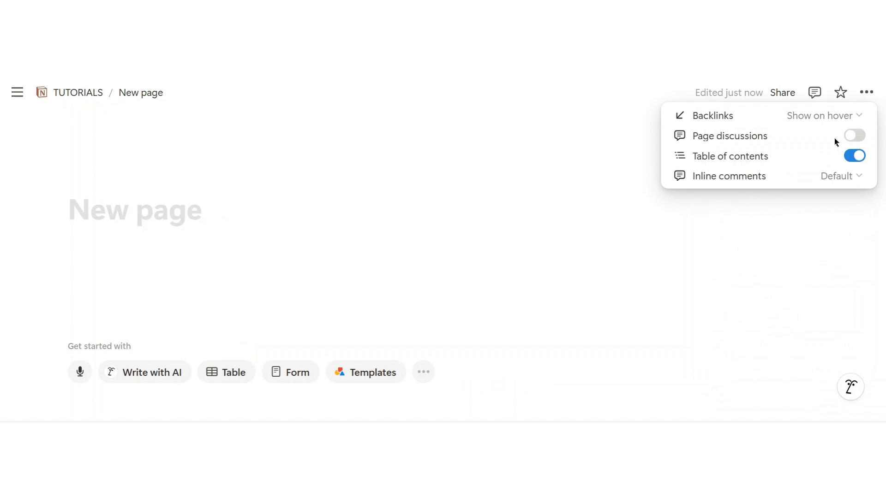
- Set the page's inline comments to Minimal and its backlinks to Off
{"action": "left_click", "coordinate": [847, 176]}
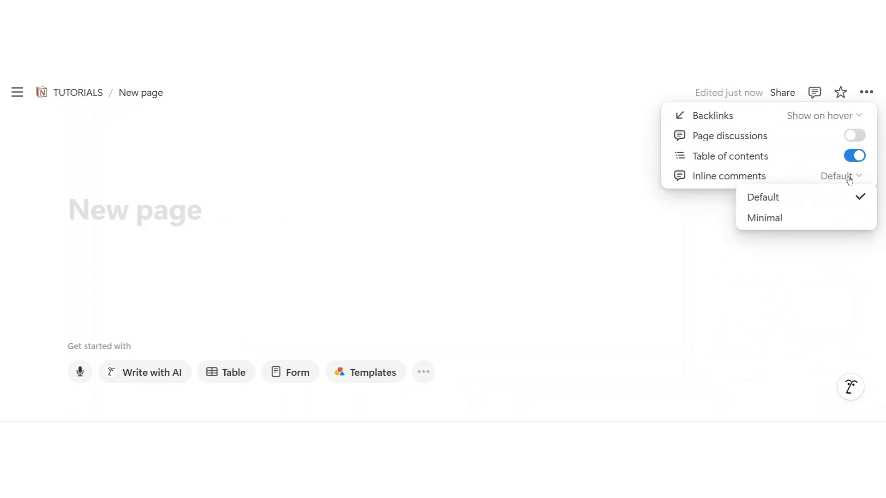
{"action": "left_click", "coordinate": [842, 226]}
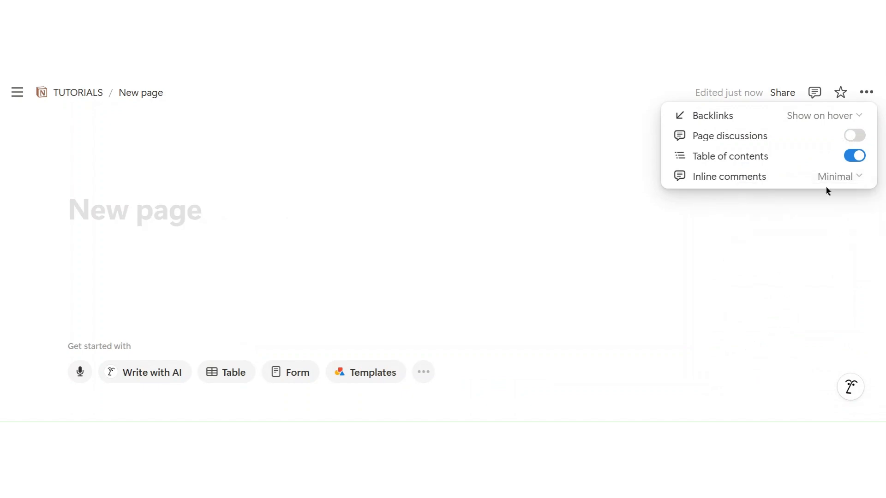
{"action": "left_click", "coordinate": [828, 117]}
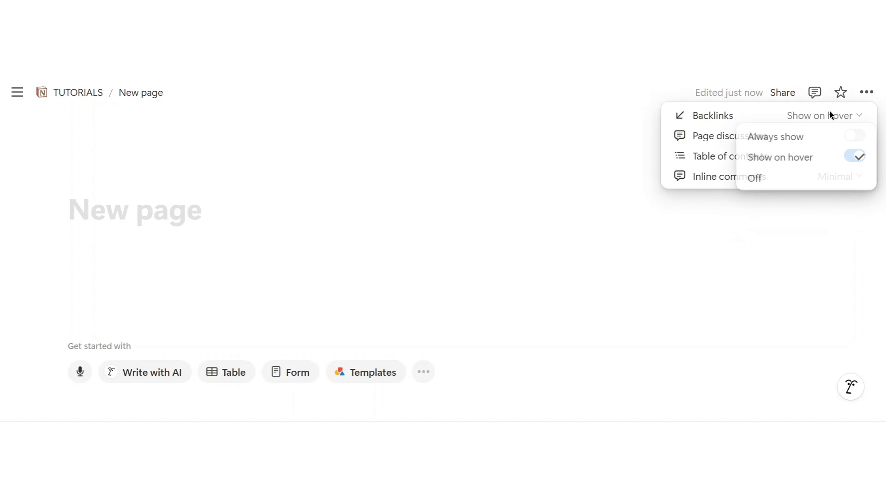
{"action": "left_click", "coordinate": [811, 185]}
{"action": "left_click", "coordinate": [785, 241]}
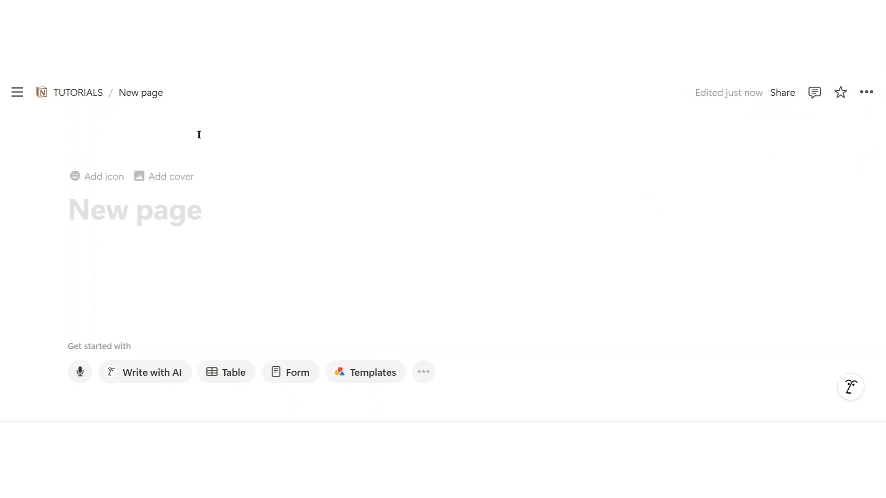
- Add a cover to the page and replace it with the uploaded Rescue Quest book banner image
{"action": "left_click", "coordinate": [175, 176]}
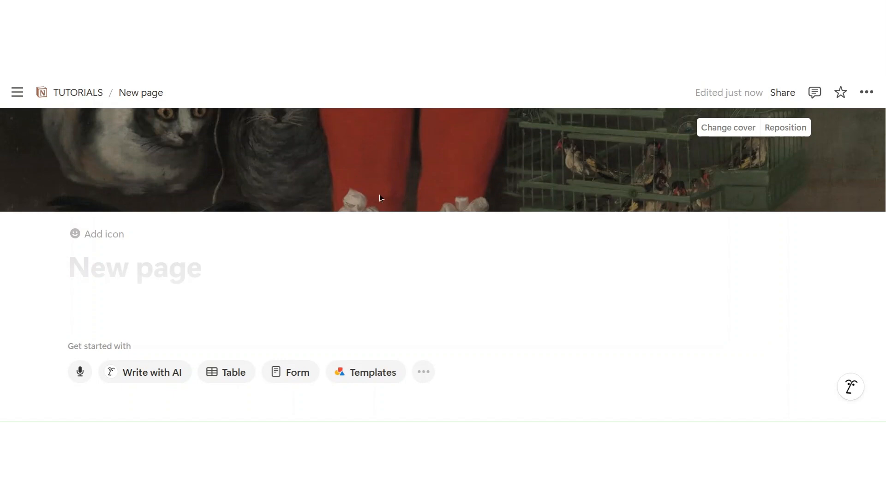
{"action": "left_click", "coordinate": [707, 127]}
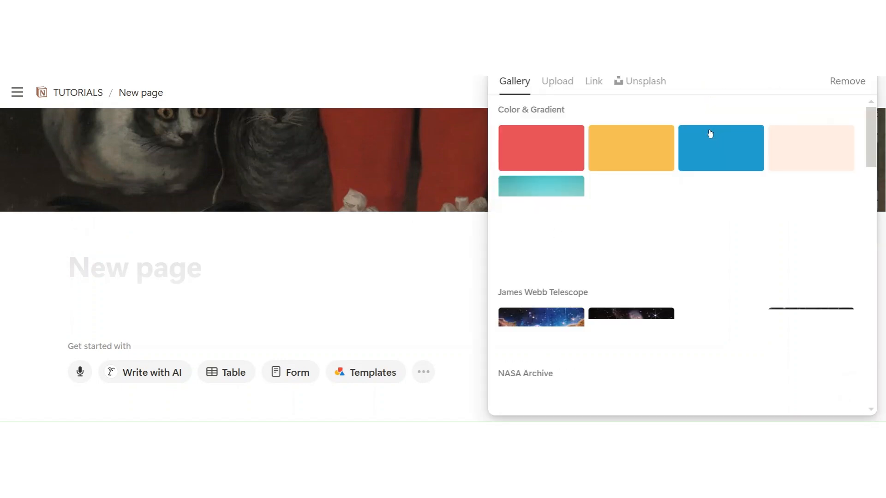
{"action": "left_click", "coordinate": [564, 88]}
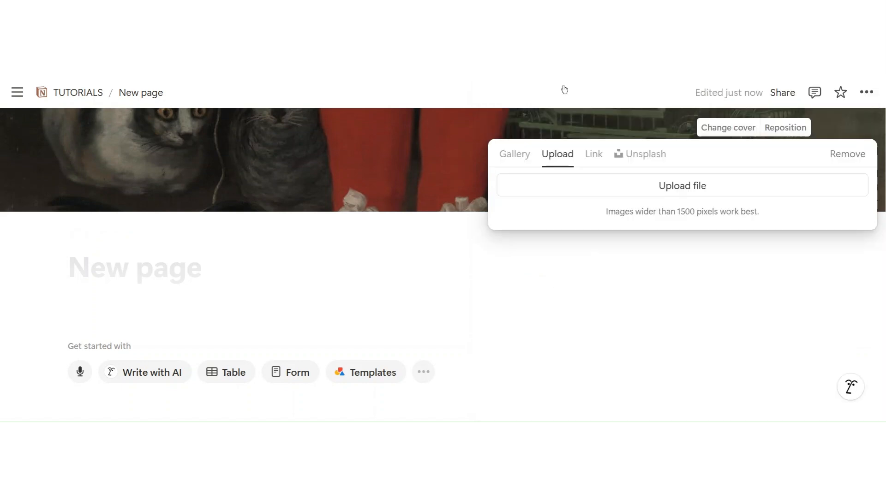
{"action": "left_click", "coordinate": [714, 187]}
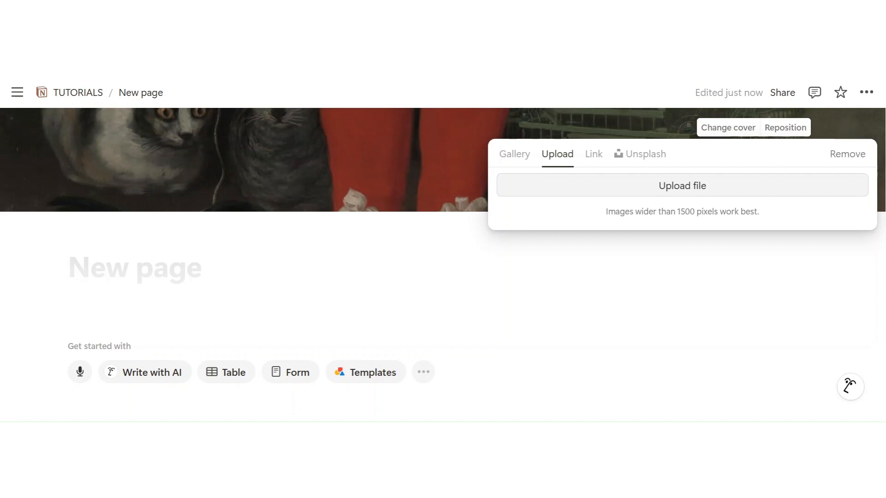
{"action": "left_click", "coordinate": [744, 333]}
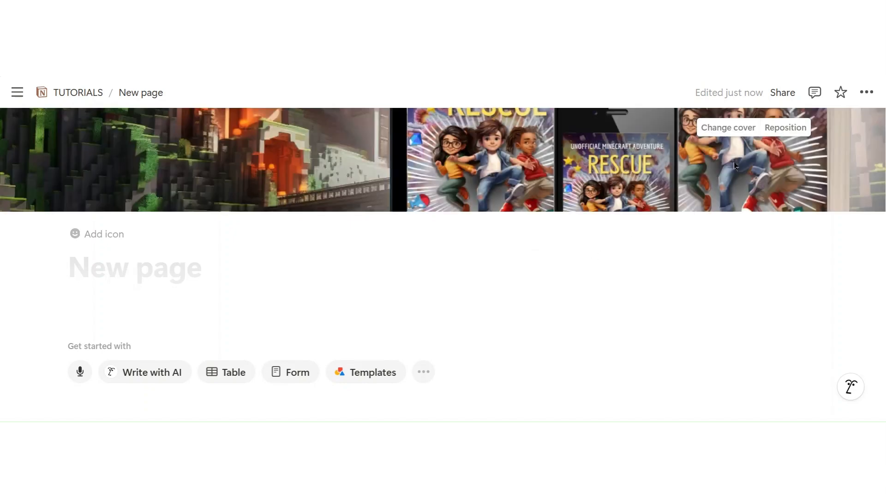
- Reposition the cover image upward so the word QUEST on the books shows, and save the position
{"action": "left_click", "coordinate": [771, 133]}
{"action": "left_click_drag", "start_coordinate": [664, 169], "coordinate": [706, 134]}
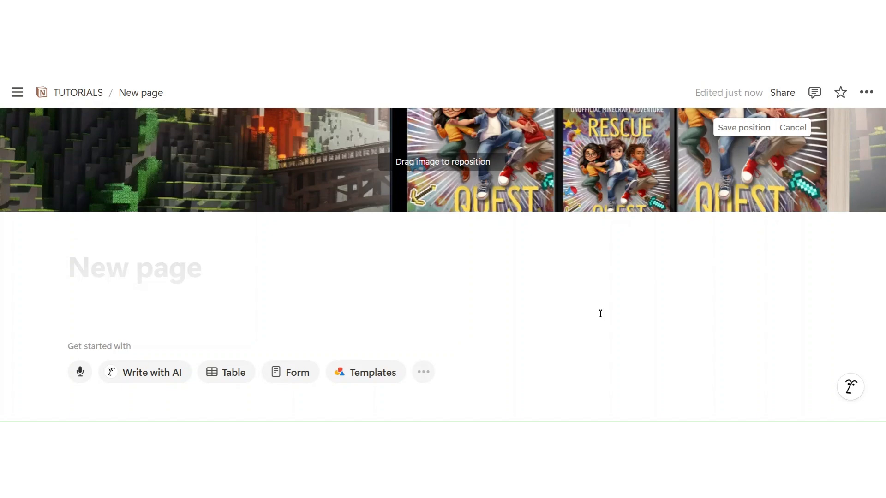
{"action": "left_click", "coordinate": [612, 306]}
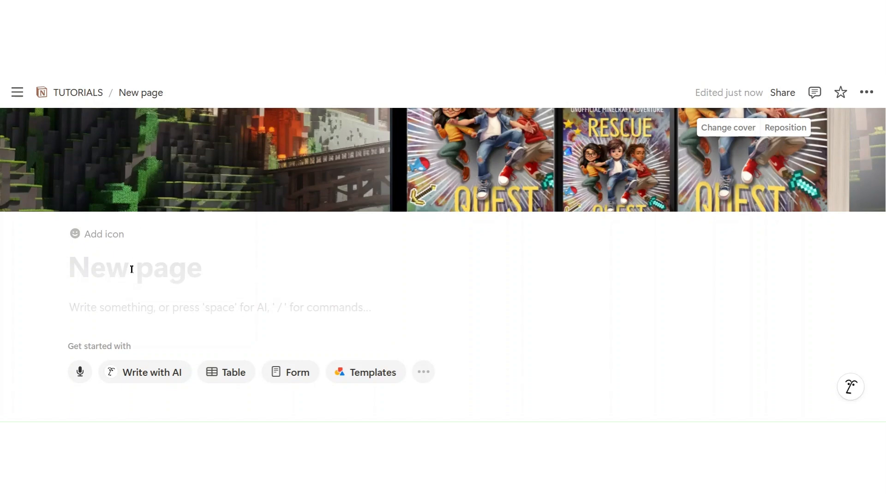
- Add a page icon using the uploaded Brockhall Press logo image
{"action": "left_click", "coordinate": [106, 242]}
{"action": "left_click", "coordinate": [105, 241]}
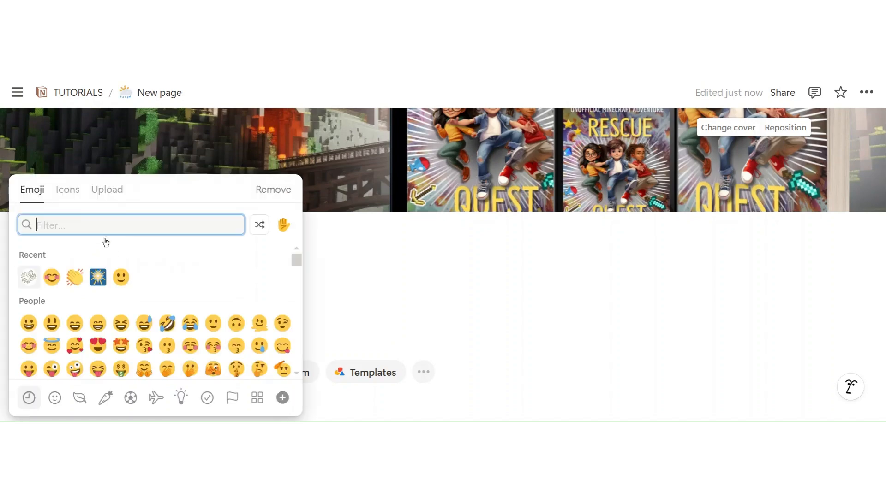
{"action": "left_click", "coordinate": [66, 196]}
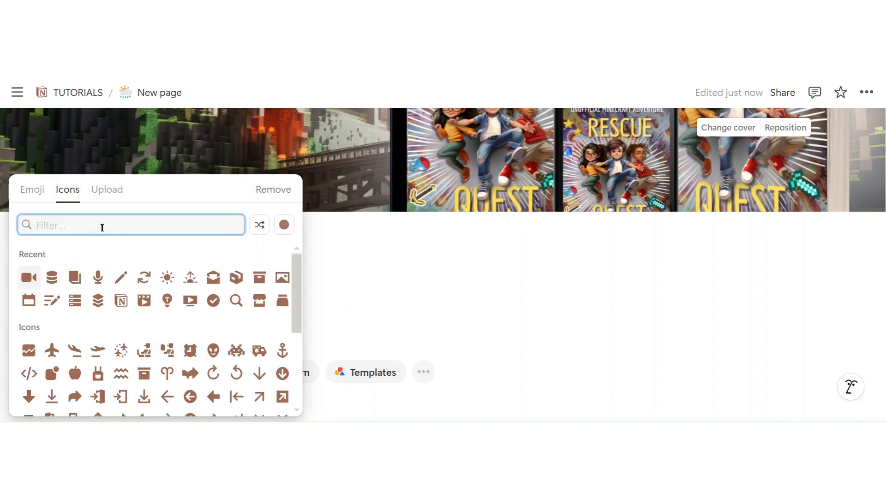
{"action": "left_click", "coordinate": [109, 193]}
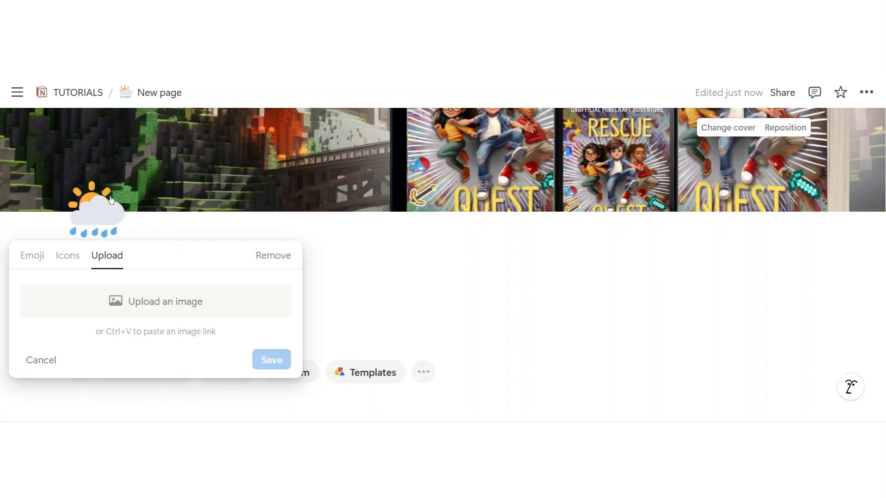
{"action": "left_click", "coordinate": [147, 307]}
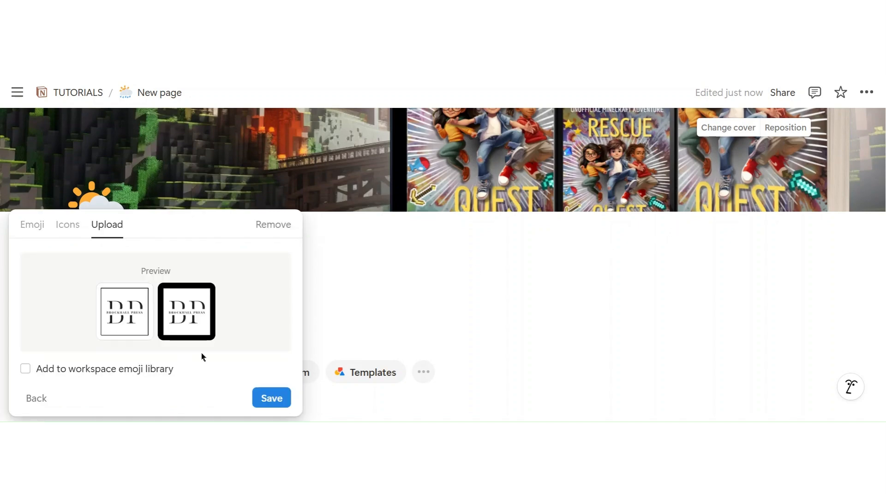
{"action": "left_click", "coordinate": [273, 399]}
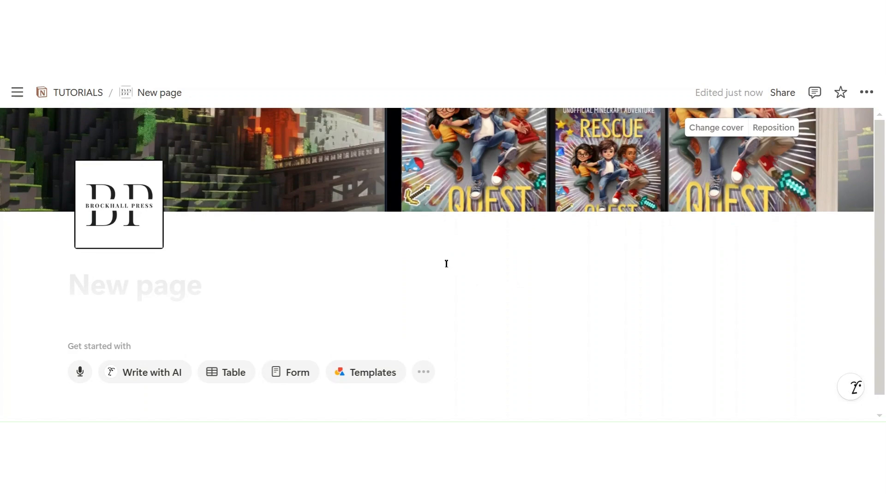
- Title the page "Rescue Quest: Minecraft adventure series for kids" and start an empty line below it
{"action": "left_click", "coordinate": [107, 297]}
{"action": "left_click", "coordinate": [198, 290]}
{"action": "type", "text": "Min"}
{"action": "key", "text": "BackSpace"}
{"action": "key", "text": "BackSpace"}
{"action": "key", "text": "BackSpace"}
{"action": "type", "text": "Rescue "}
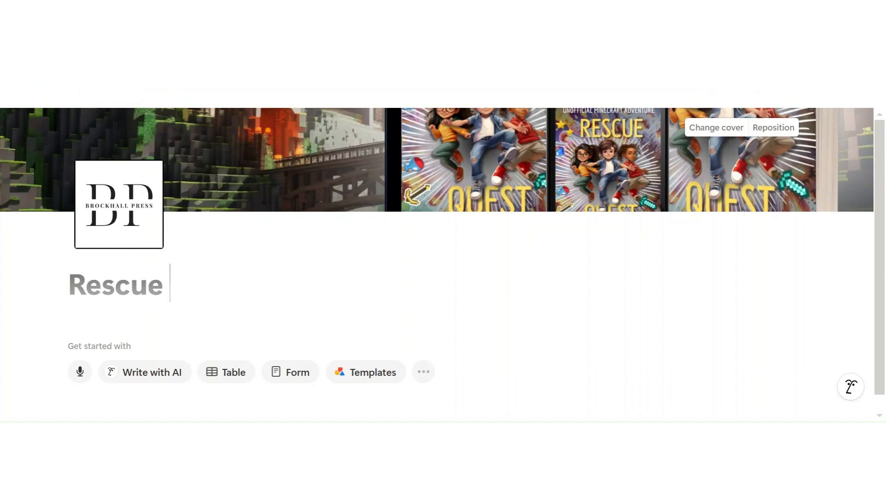
{"action": "type", "text": "Quest: Minecrfat"}
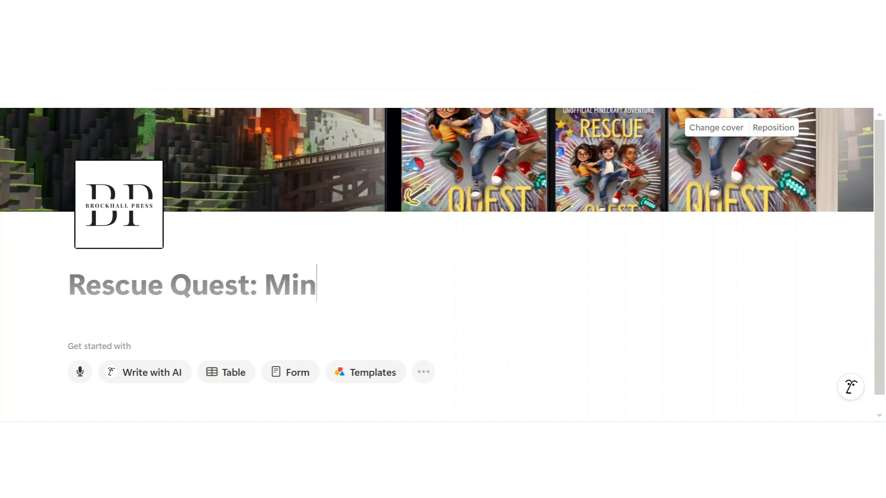
{"action": "key", "text": "BackSpace"}
{"action": "key", "text": "BackSpace"}
{"action": "key", "text": "BackSpace"}
{"action": "type", "text": "aft adv"}
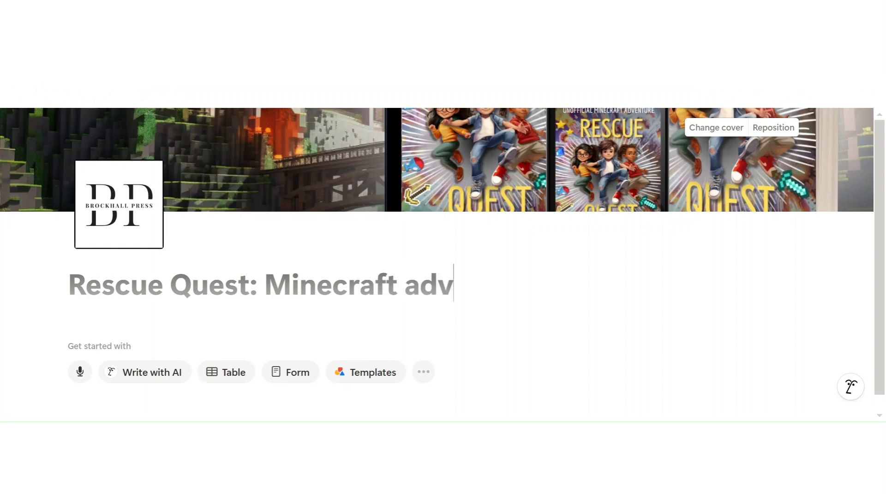
{"action": "type", "text": "enture series for kids"}
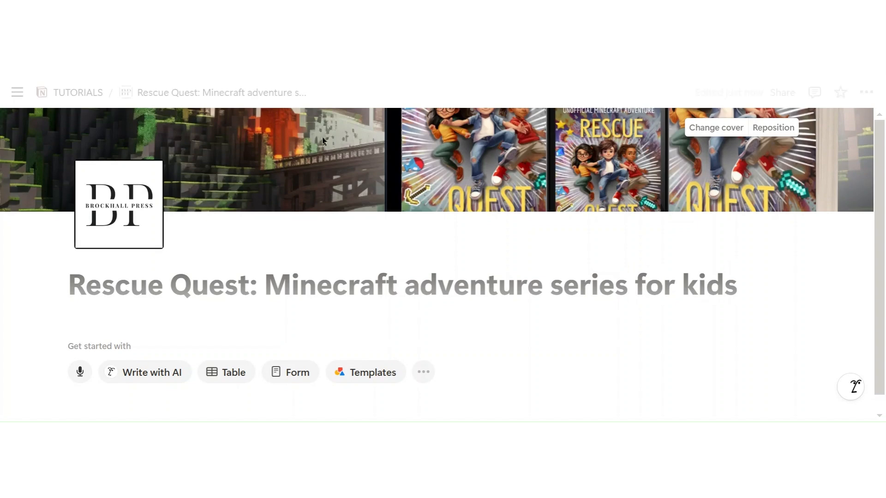
{"action": "key", "text": "Return"}
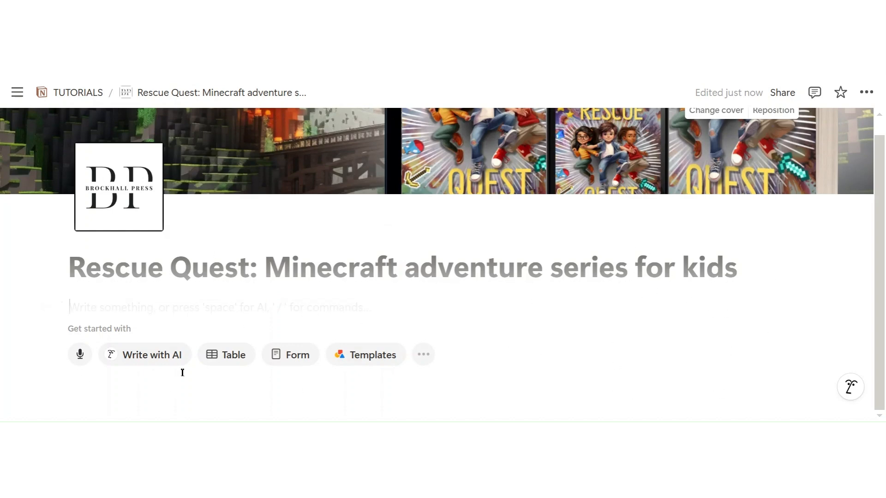
{"action": "type", "text": "Words"}
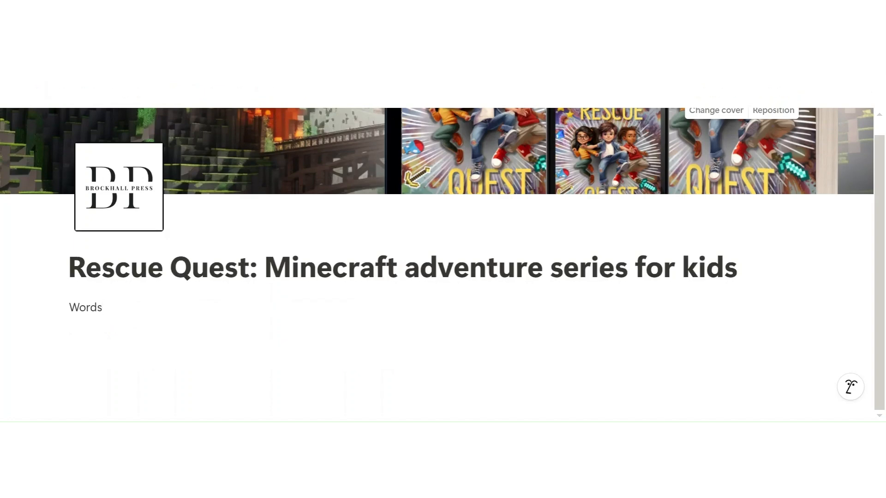
{"action": "left_click_drag", "start_coordinate": [103, 307], "coordinate": [71, 302]}
{"action": "key", "text": "BackSpace"}
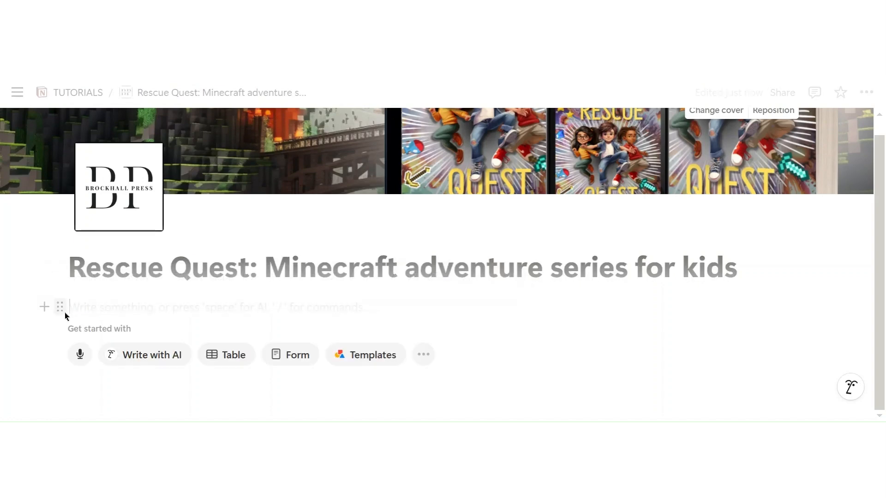
- Turn the empty block below the title into a 2 columns layout
{"action": "left_click", "coordinate": [58, 309]}
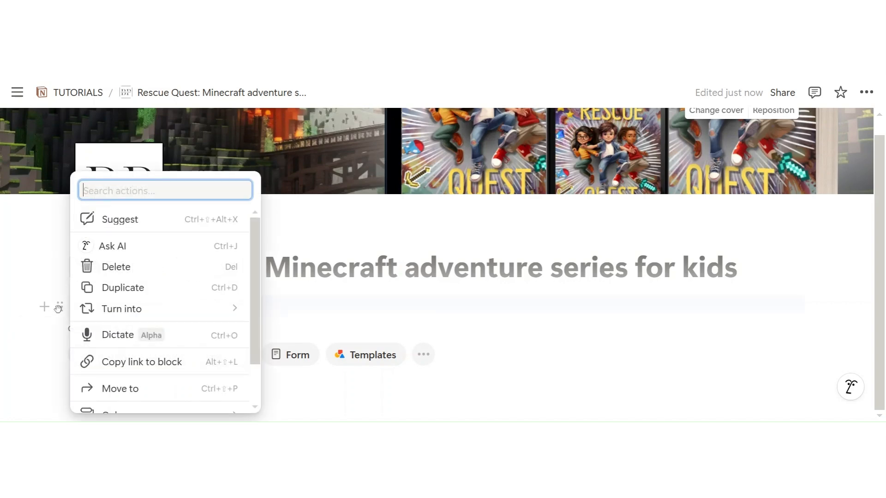
{"action": "mouse_move", "coordinate": [118, 309]}
{"action": "scroll", "coordinate": [328, 324], "scroll_direction": "down", "scroll_amount": 8}
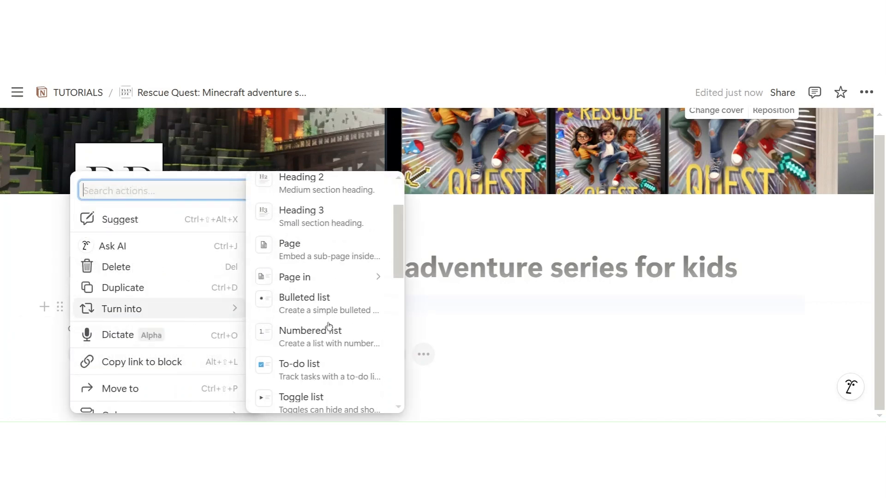
{"action": "scroll", "coordinate": [330, 324], "scroll_direction": "down", "scroll_amount": 4}
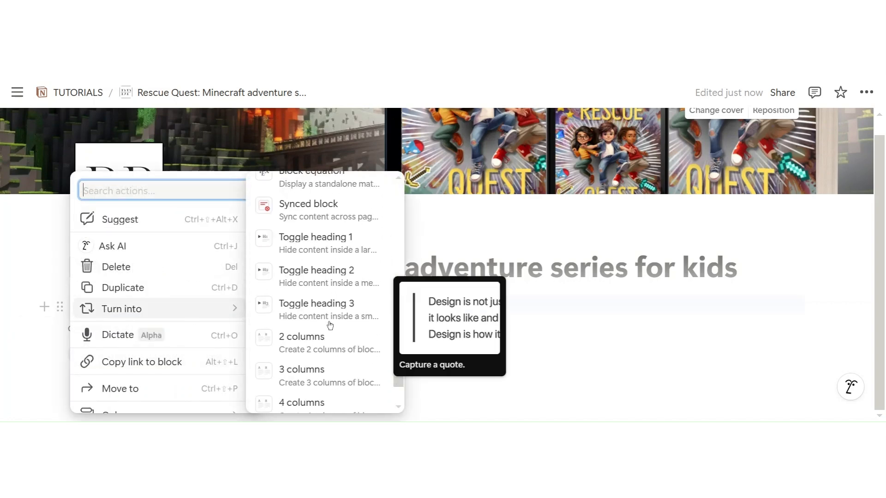
{"action": "left_click", "coordinate": [334, 306]}
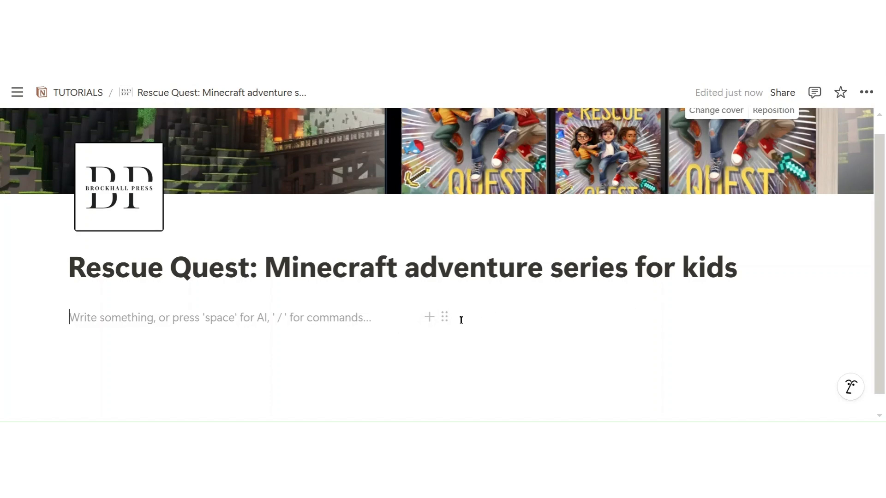
- Insert an image block in the second column and upload the Rescue Quest book and devices mockup
{"action": "left_click", "coordinate": [432, 319]}
{"action": "scroll", "coordinate": [589, 249], "scroll_direction": "down", "scroll_amount": 5}
{"action": "scroll", "coordinate": [591, 249], "scroll_direction": "down", "scroll_amount": 8}
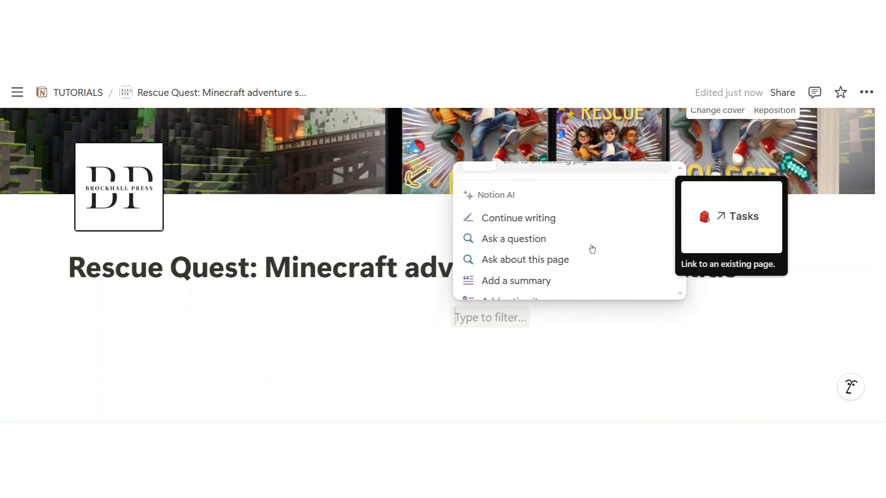
{"action": "scroll", "coordinate": [592, 249], "scroll_direction": "down", "scroll_amount": 6}
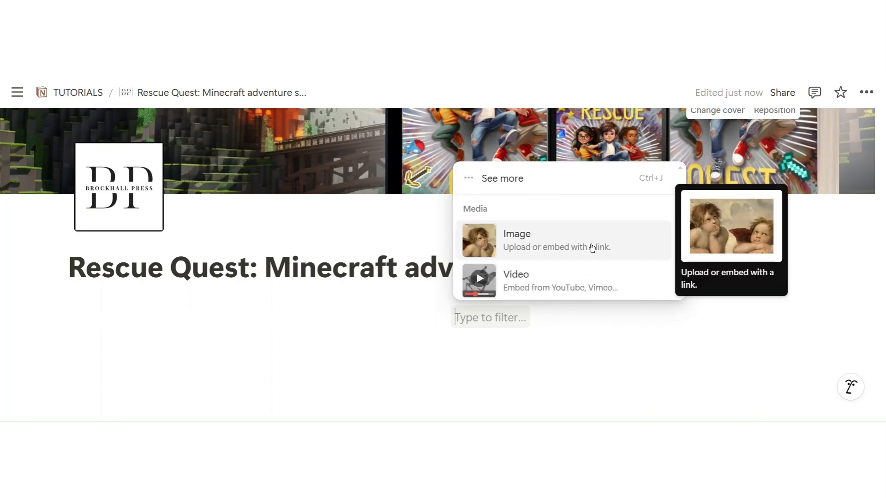
{"action": "left_click", "coordinate": [592, 248]}
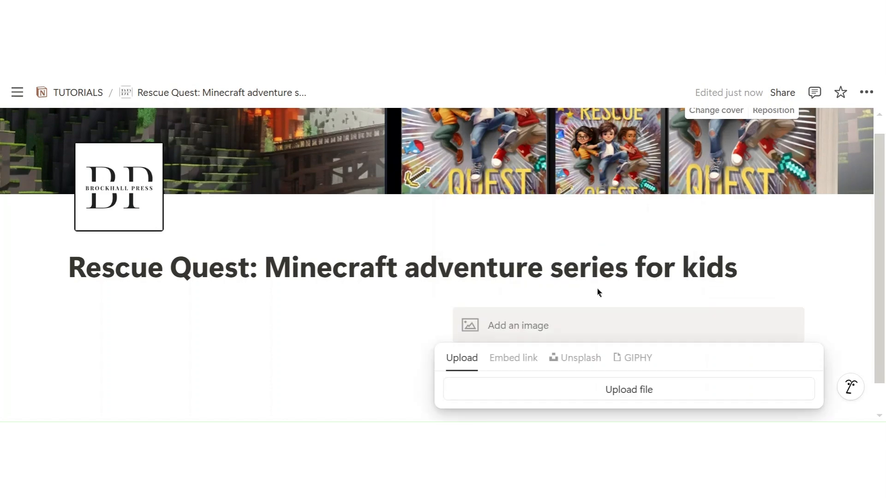
{"action": "left_click", "coordinate": [619, 392]}
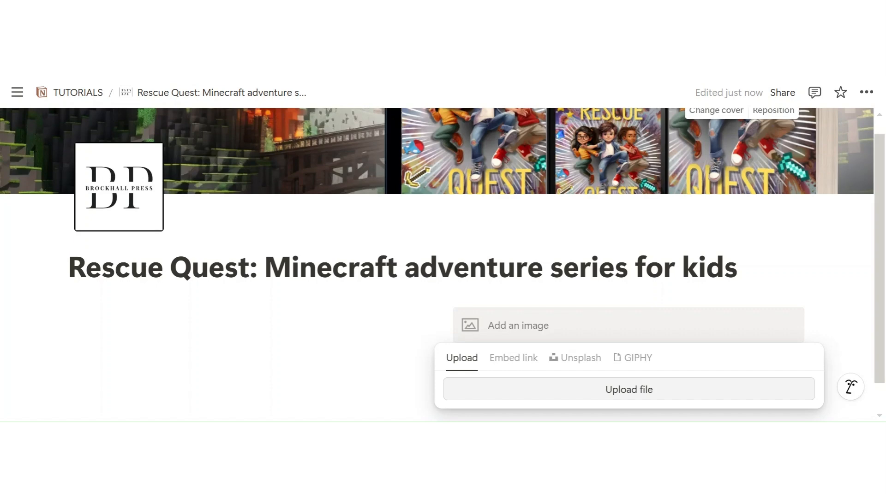
{"action": "scroll", "coordinate": [798, 265], "scroll_direction": "down", "scroll_amount": 3}
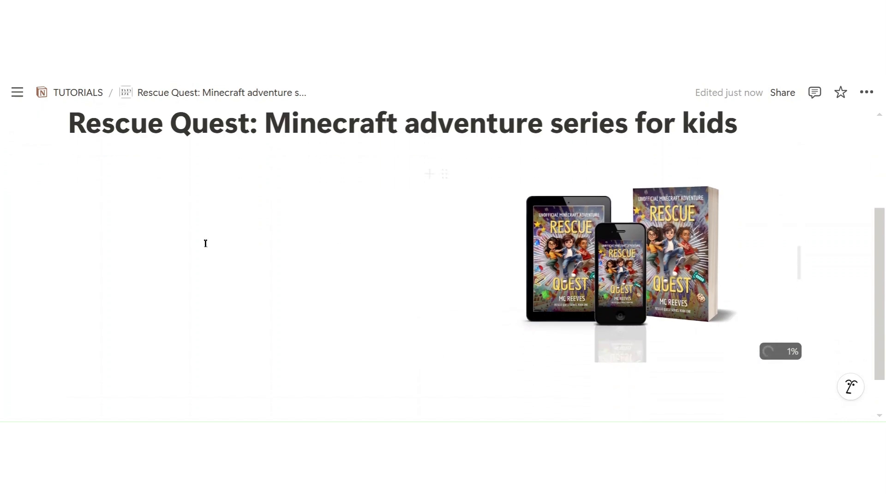
- Write "New Middle-grade adventure series for 7-12 year olds set in Minecraft by" followed by the author's name in the first column
{"action": "left_click", "coordinate": [180, 213]}
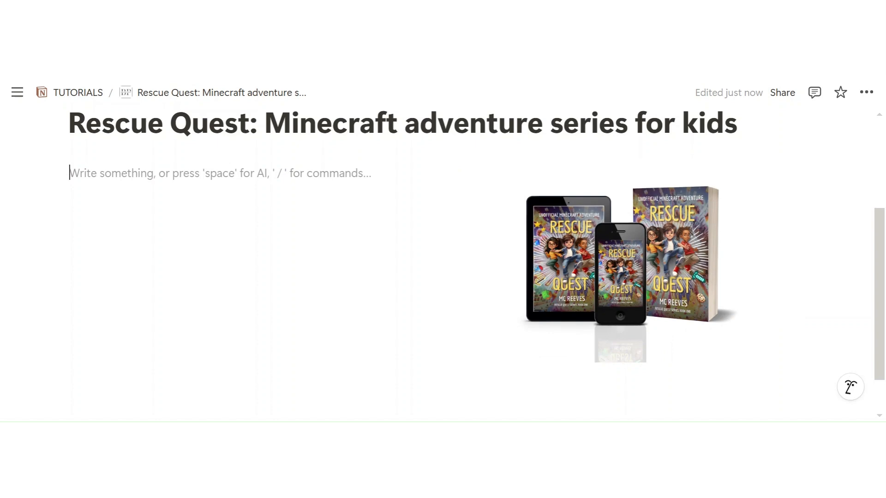
{"action": "type", "text": "New Mid"}
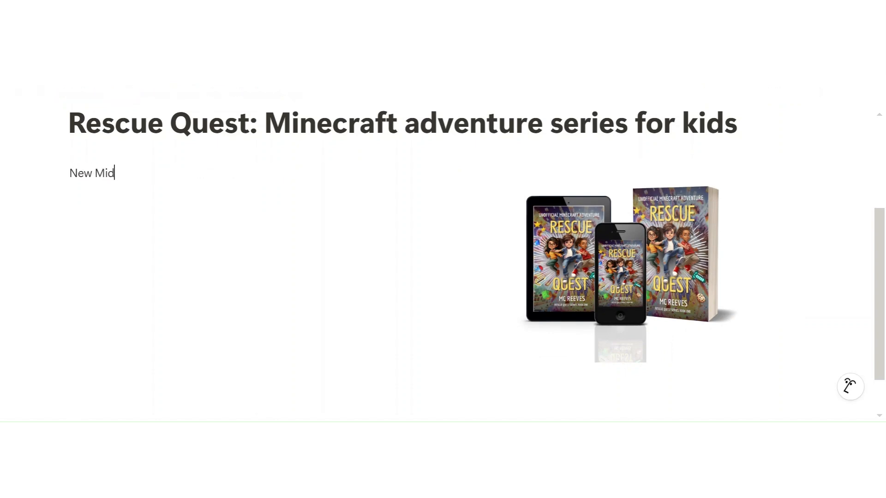
{"action": "type", "text": "dle-grade ad"}
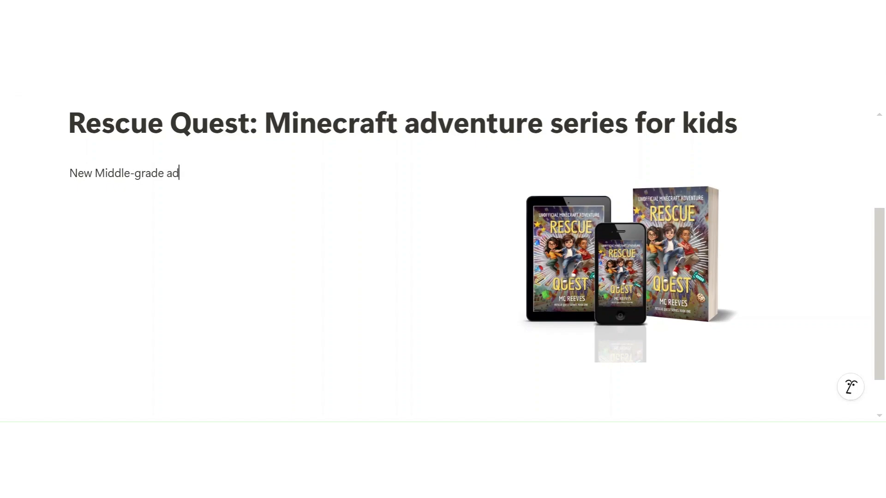
{"action": "type", "text": "venru"}
{"action": "key", "text": "BackSpace"}
{"action": "key", "text": "BackSpace"}
{"action": "type", "text": "ture series "}
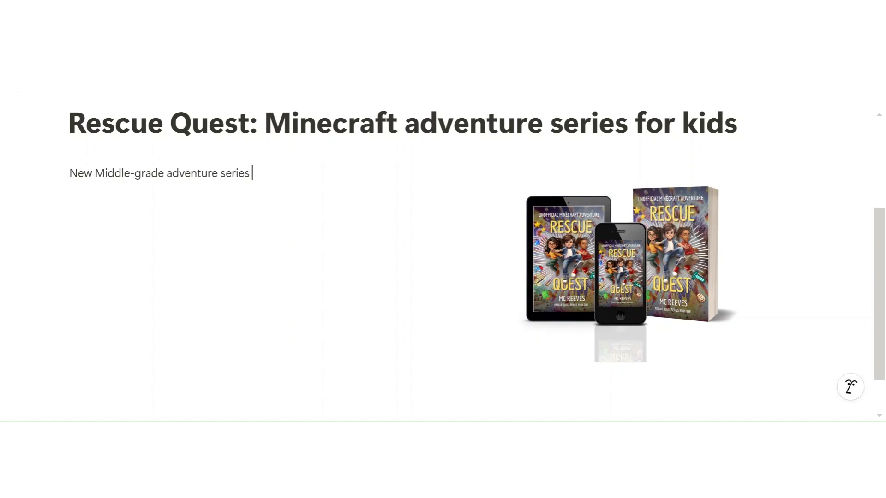
{"action": "type", "text": "for 7-12 year olds set oin"}
{"action": "key", "text": "BackSpace"}
{"action": "key", "text": "BackSpace"}
{"action": "key", "text": "BackSpace"}
{"action": "type", "text": "in "}
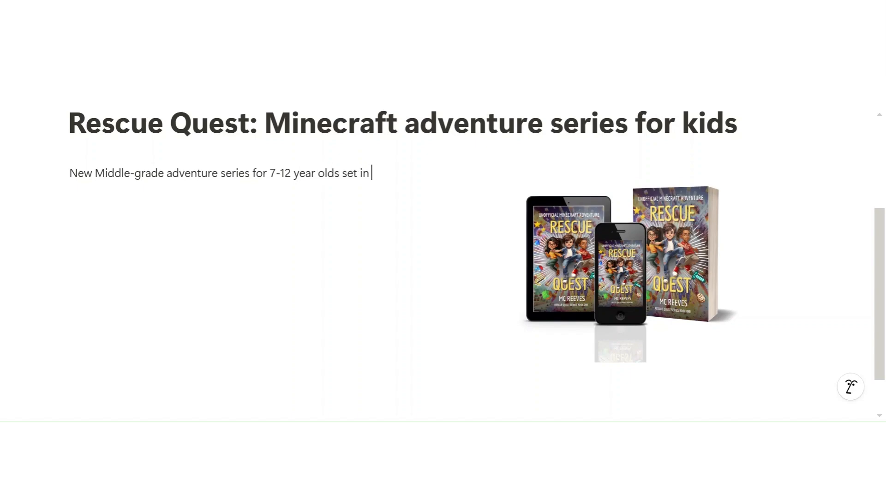
{"action": "type", "text": "Minecraft by Micihe"}
{"action": "key", "text": "BackSpace"}
{"action": "key", "text": "BackSpace"}
{"action": "key", "text": "BackSpace"}
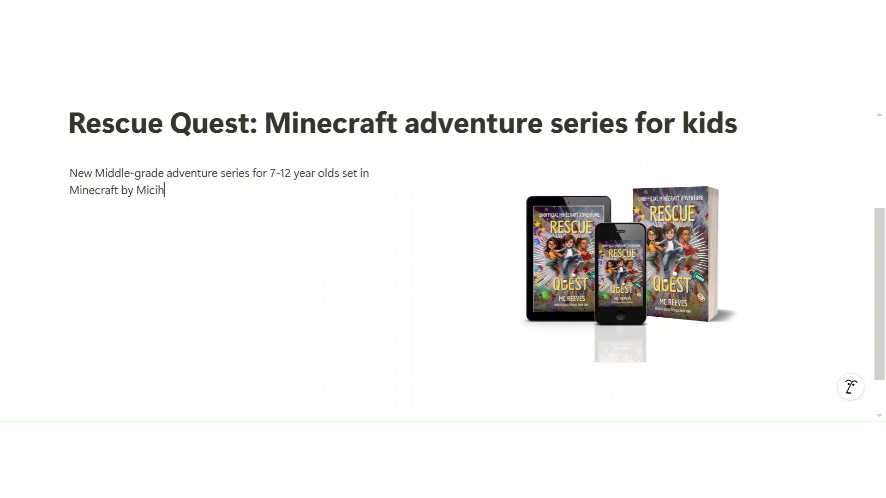
{"action": "type", "text": "je"}
{"action": "key", "text": "BackSpace"}
{"action": "key", "text": "BackSpace"}
{"action": "type", "text": "helle Reeves"}
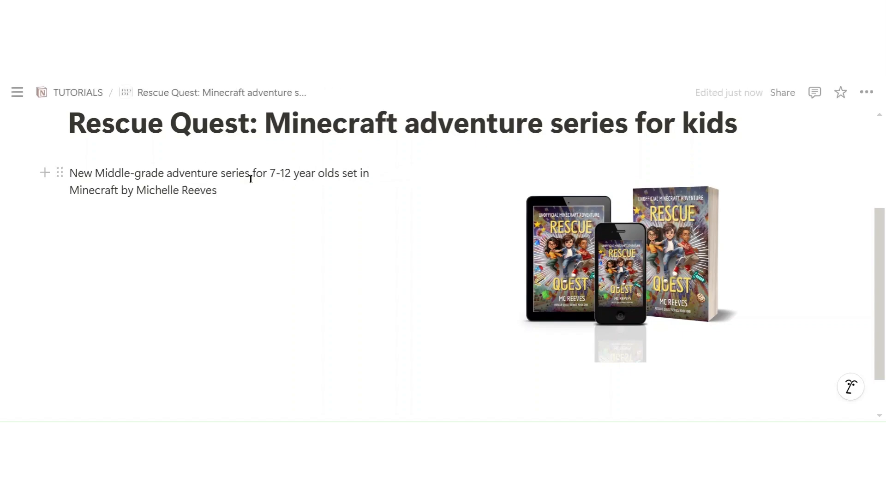
- Turn the first column's series description into a Heading 1 block
{"action": "key", "text": "Escape"}
{"action": "left_click", "coordinate": [65, 176]}
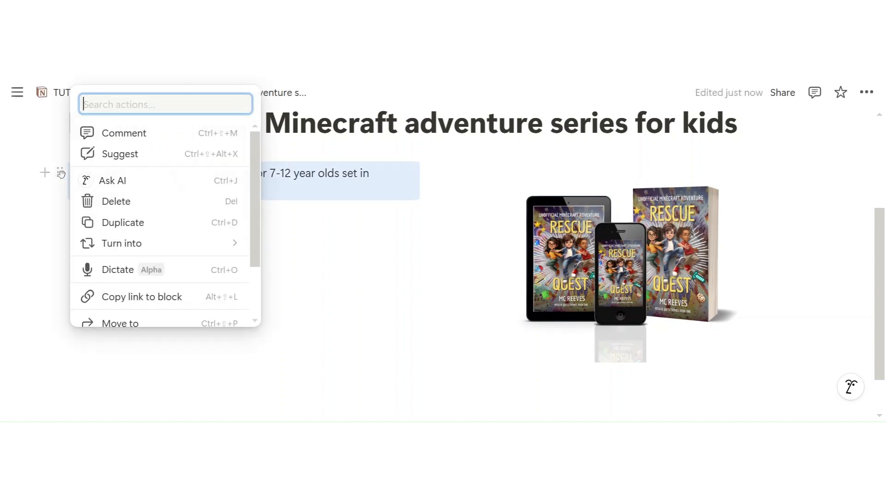
{"action": "mouse_move", "coordinate": [151, 241]}
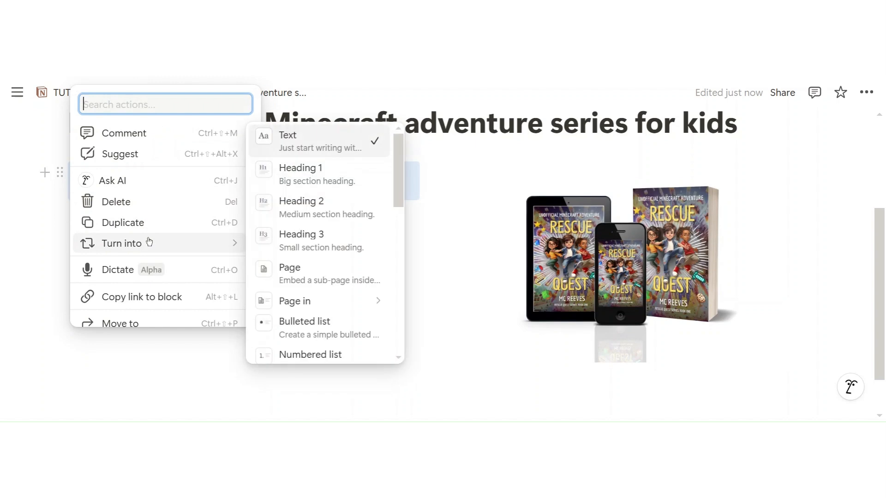
{"action": "left_click", "coordinate": [336, 182]}
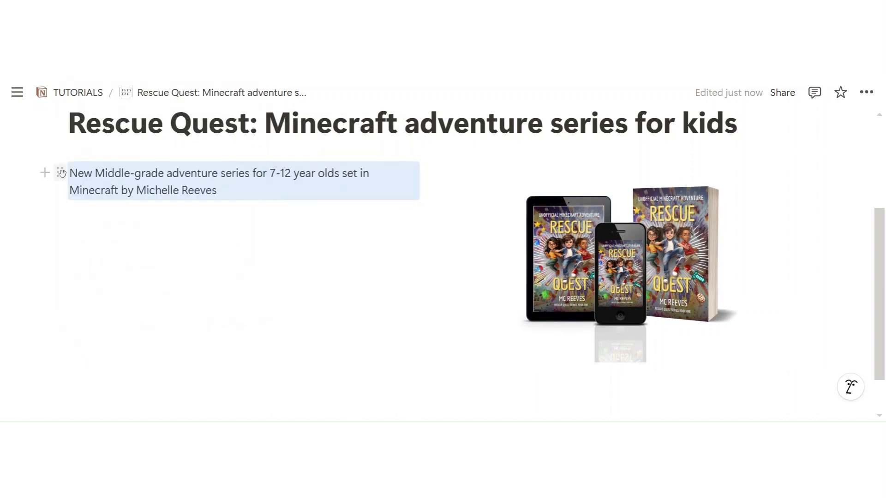
{"action": "left_click", "coordinate": [59, 172]}
{"action": "mouse_move", "coordinate": [138, 243]}
{"action": "left_click", "coordinate": [317, 177]}
{"action": "left_click", "coordinate": [332, 309]}
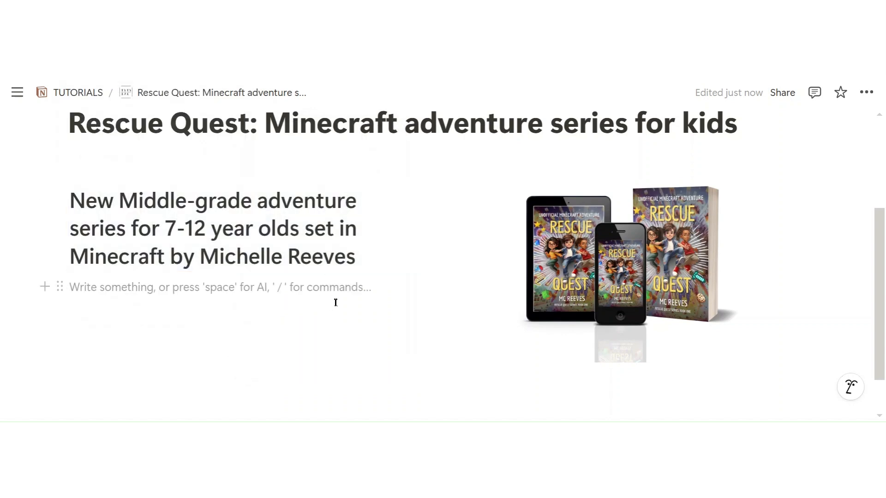
- Colour the whole series description heading green
{"action": "scroll", "coordinate": [360, 274], "scroll_direction": "up", "scroll_amount": 1}
{"action": "scroll", "coordinate": [359, 271], "scroll_direction": "down", "scroll_amount": 1}
{"action": "left_click_drag", "start_coordinate": [361, 257], "coordinate": [74, 207]}
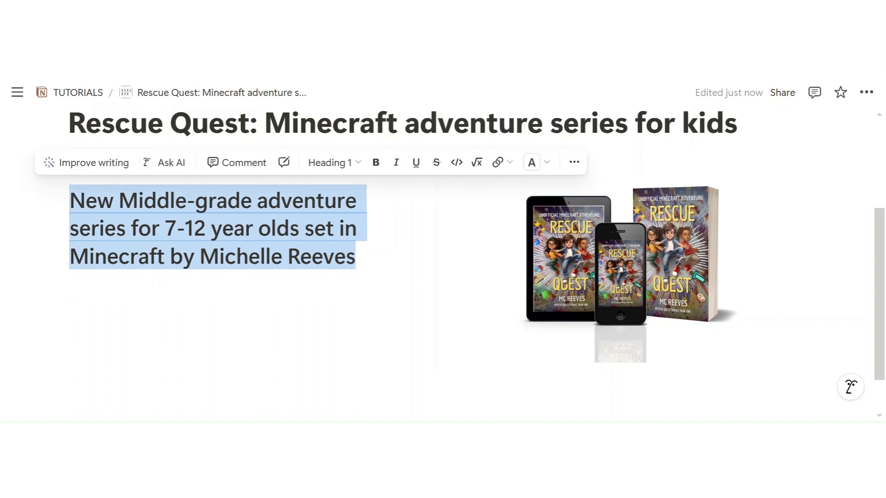
{"action": "left_click", "coordinate": [538, 163]}
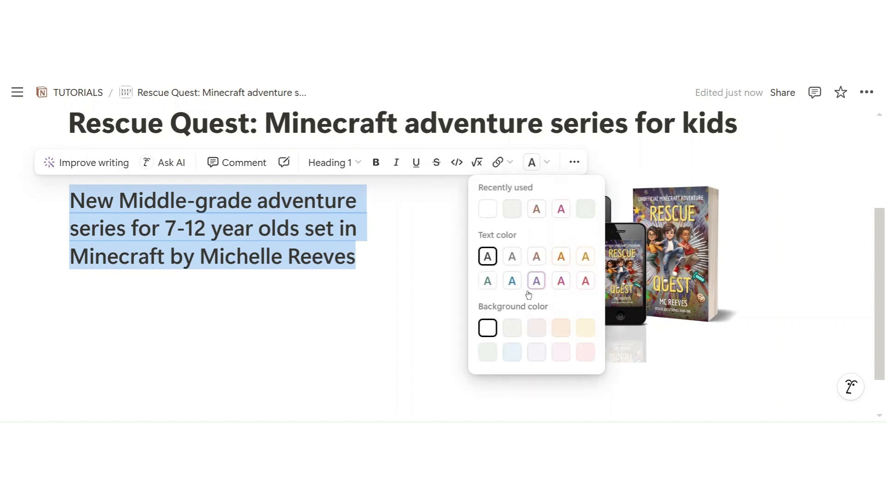
{"action": "left_click", "coordinate": [487, 286]}
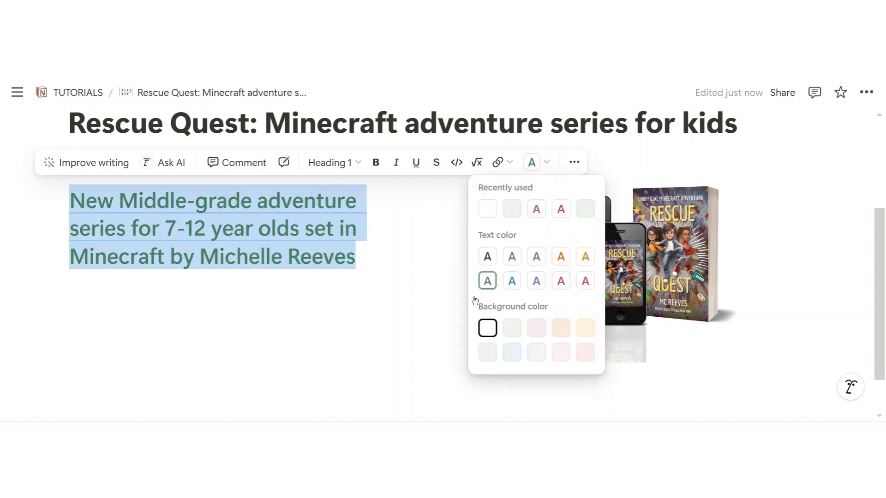
{"action": "left_click", "coordinate": [399, 316]}
{"action": "left_click", "coordinate": [399, 316]}
- Change the text colour of the series description heading to red
{"action": "left_click_drag", "start_coordinate": [366, 254], "coordinate": [70, 200]}
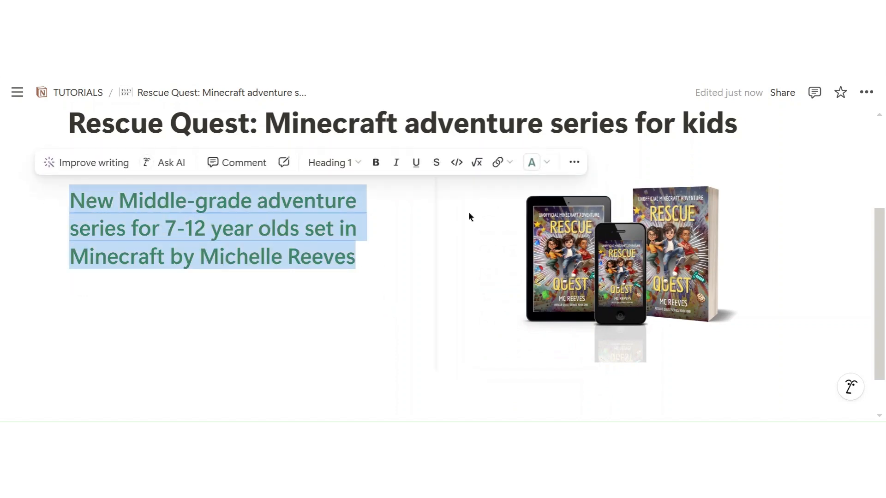
{"action": "left_click", "coordinate": [533, 163]}
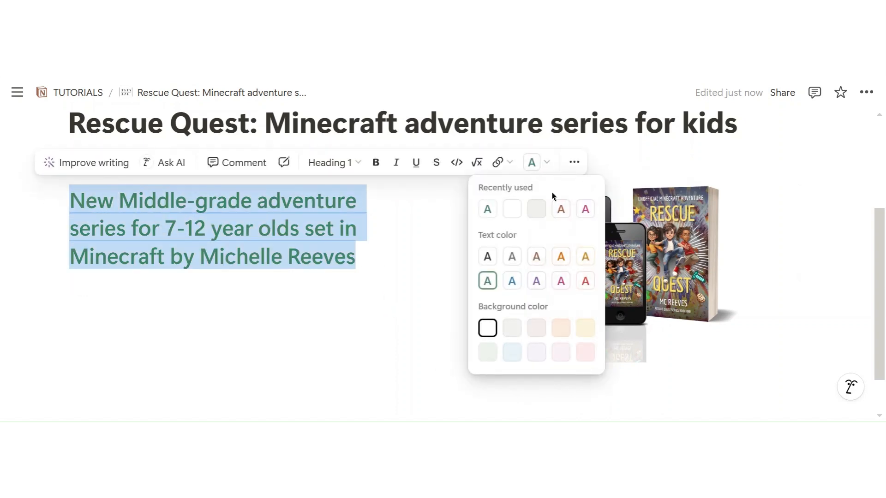
{"action": "left_click", "coordinate": [590, 282]}
{"action": "left_click", "coordinate": [185, 312]}
{"action": "left_click", "coordinate": [185, 312]}
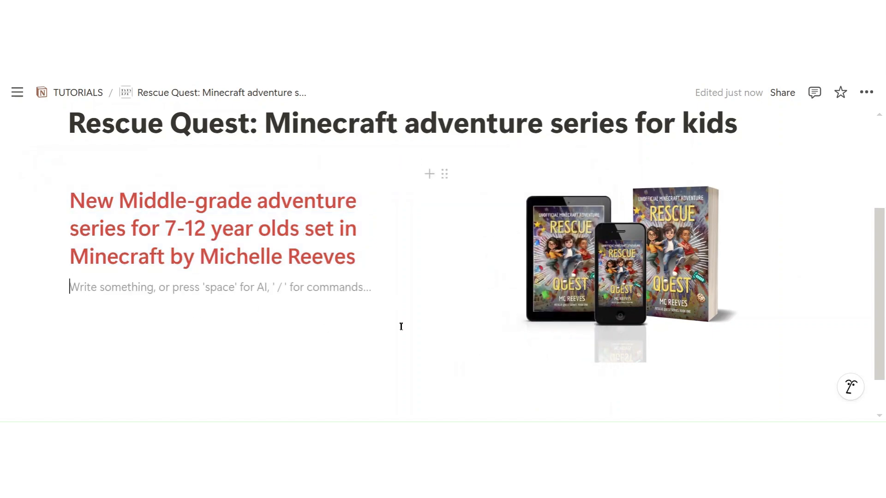
{"action": "scroll", "coordinate": [327, 326], "scroll_direction": "up", "scroll_amount": 4}
{"action": "scroll", "coordinate": [415, 328], "scroll_direction": "down", "scroll_amount": 3}
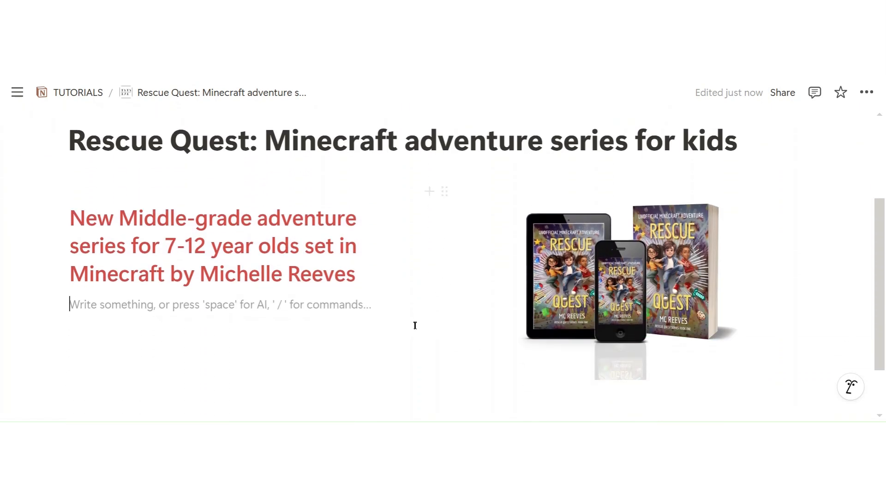
{"action": "scroll", "coordinate": [415, 327], "scroll_direction": "down", "scroll_amount": 2}
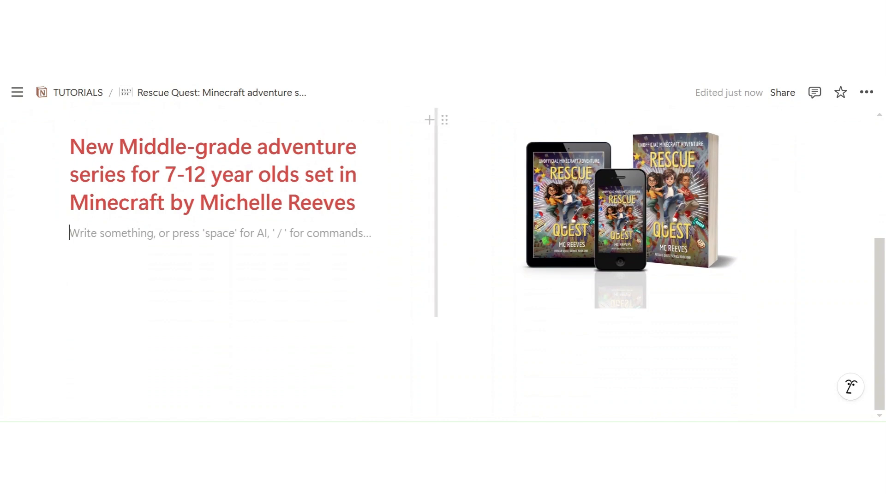
{"action": "mouse_move", "coordinate": [436, 212]}
{"action": "left_mouse_down"}
{"action": "mouse_move", "coordinate": [348, 212]}
{"action": "mouse_move", "coordinate": [455, 215]}
{"action": "mouse_move", "coordinate": [435, 214]}
{"action": "left_mouse_up"}
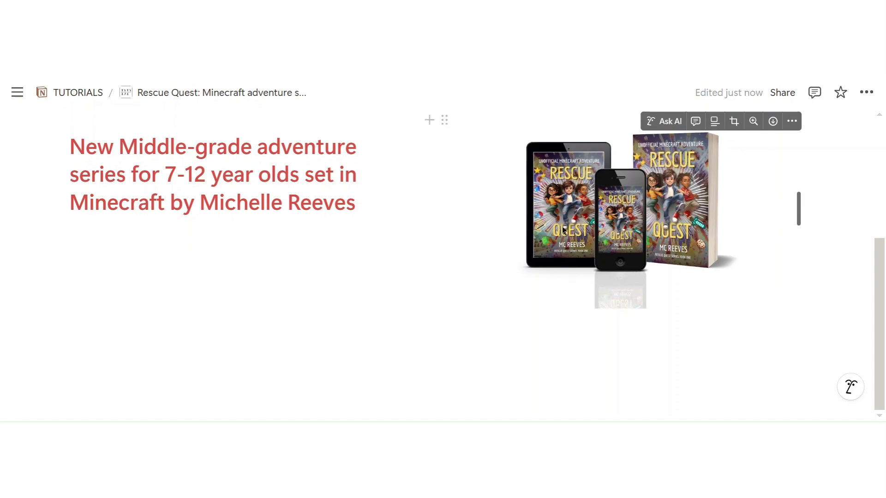
- Insert an image block in a new line below the two columns and upload the hand-drawn black underline graphic
{"action": "left_click", "coordinate": [280, 366]}
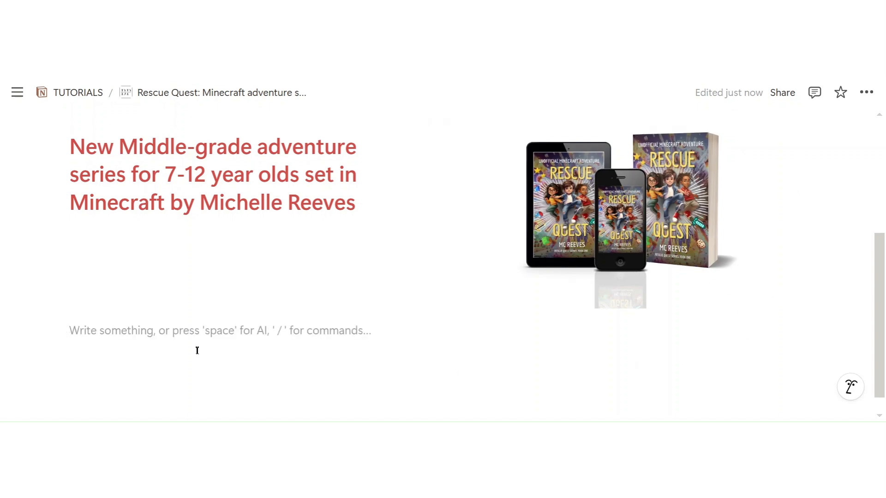
{"action": "left_click", "coordinate": [240, 353]}
{"action": "left_click", "coordinate": [240, 353]}
{"action": "left_click", "coordinate": [44, 330]}
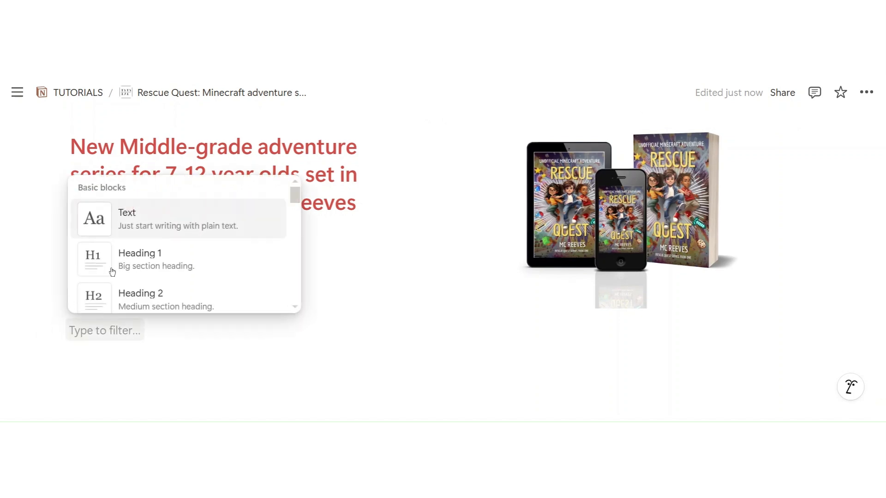
{"action": "scroll", "coordinate": [197, 270], "scroll_direction": "down", "scroll_amount": 8}
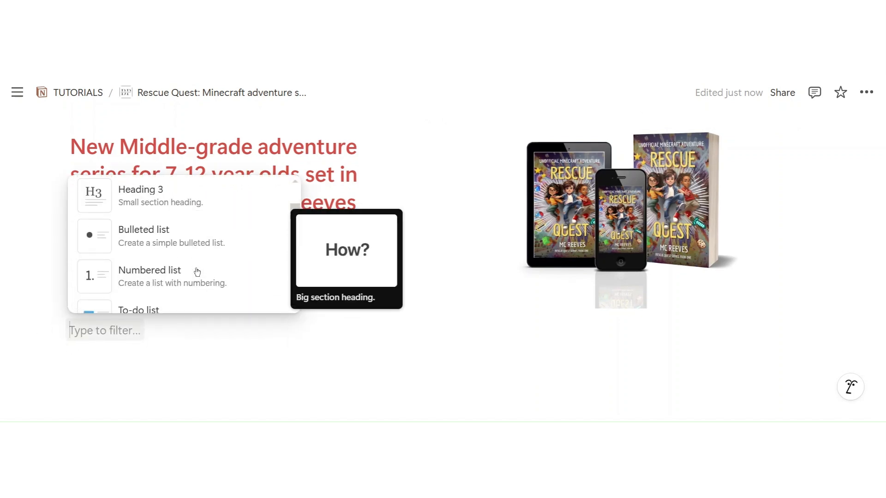
{"action": "scroll", "coordinate": [197, 271], "scroll_direction": "down", "scroll_amount": 10}
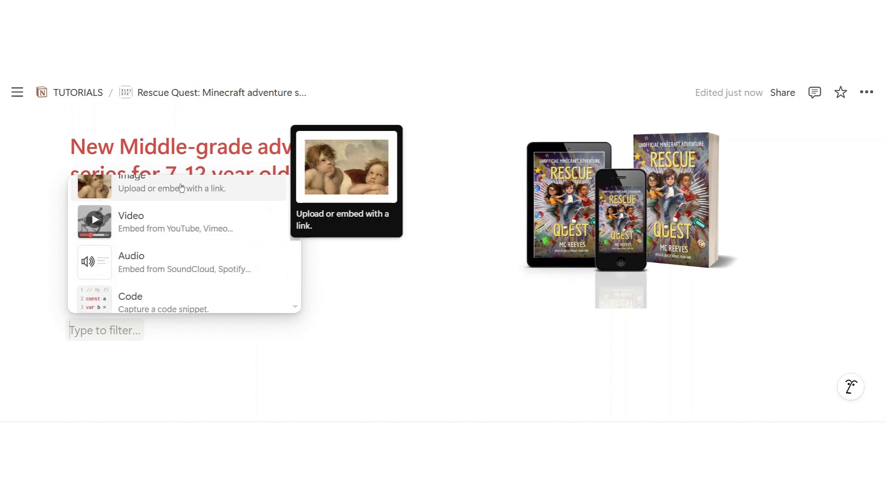
{"action": "left_click", "coordinate": [181, 187]}
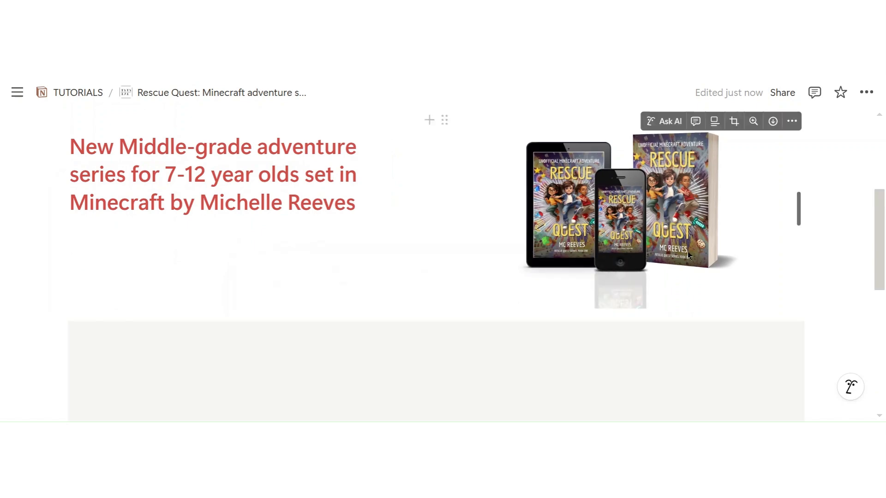
- Shrink the uncropped underline graphic to less than half of the content width
{"action": "scroll", "coordinate": [687, 251], "scroll_direction": "down", "scroll_amount": 5}
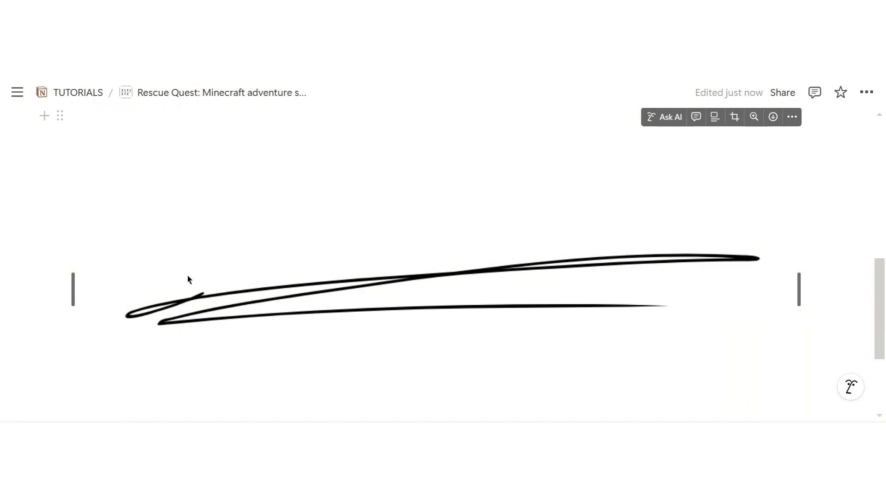
{"action": "mouse_move", "coordinate": [798, 288]}
{"action": "left_mouse_down"}
{"action": "mouse_move", "coordinate": [667, 284]}
{"action": "mouse_move", "coordinate": [625, 236]}
{"action": "mouse_move", "coordinate": [590, 233]}
{"action": "left_mouse_up"}
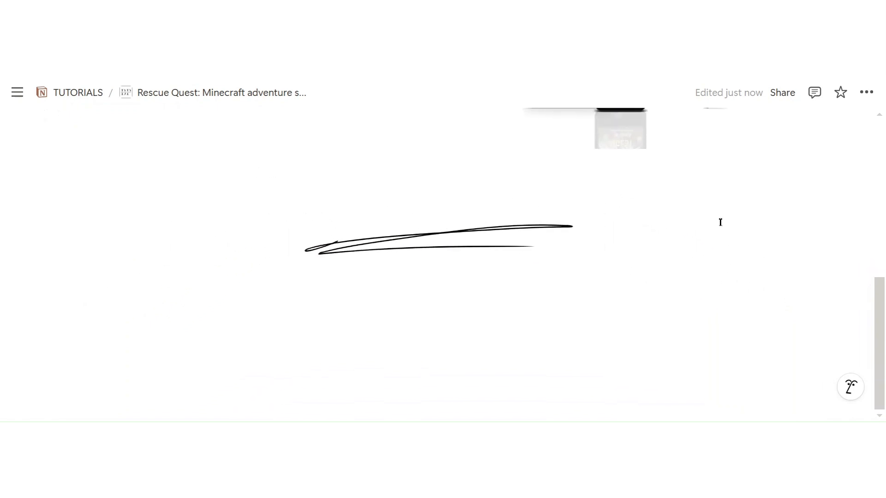
- Crop away the blank space above and below the underline graphic's strokes and dismiss the AI chat
{"action": "scroll", "coordinate": [720, 222], "scroll_direction": "up", "scroll_amount": 2}
{"action": "left_click", "coordinate": [444, 246]}
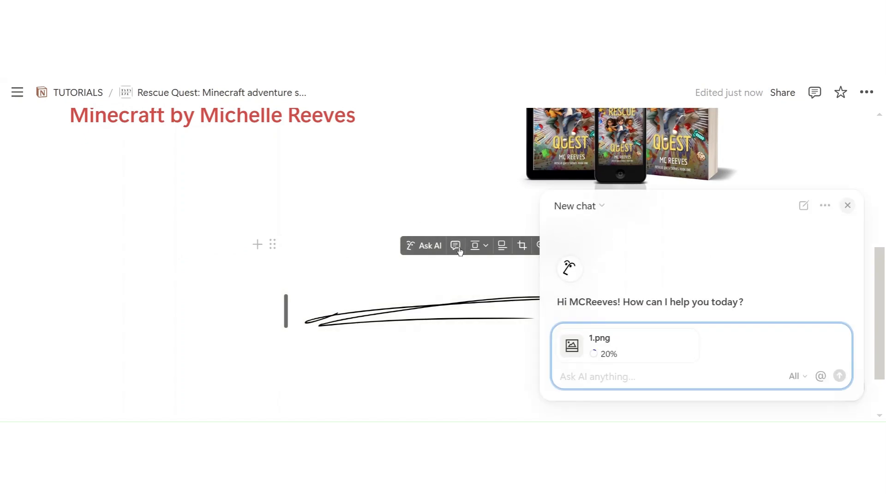
{"action": "left_click", "coordinate": [522, 246]}
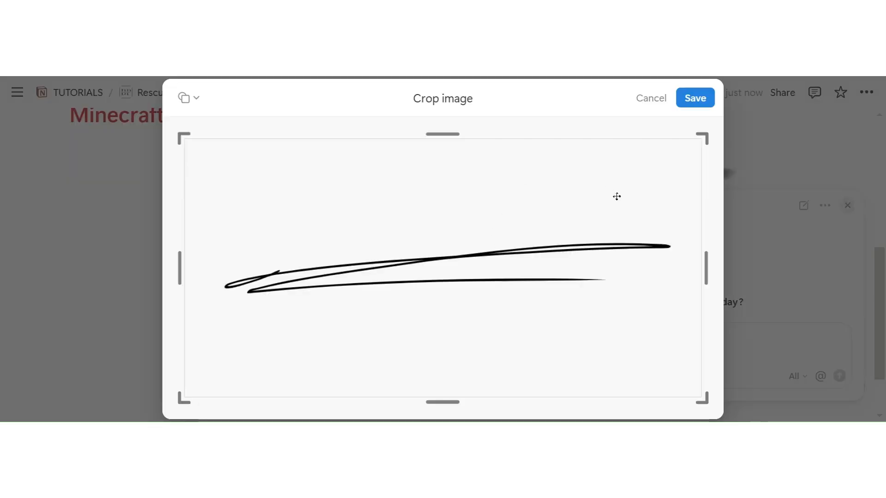
{"action": "left_click_drag", "start_coordinate": [444, 135], "coordinate": [445, 223]}
{"action": "left_click_drag", "start_coordinate": [449, 401], "coordinate": [460, 318]}
{"action": "left_click", "coordinate": [702, 98]}
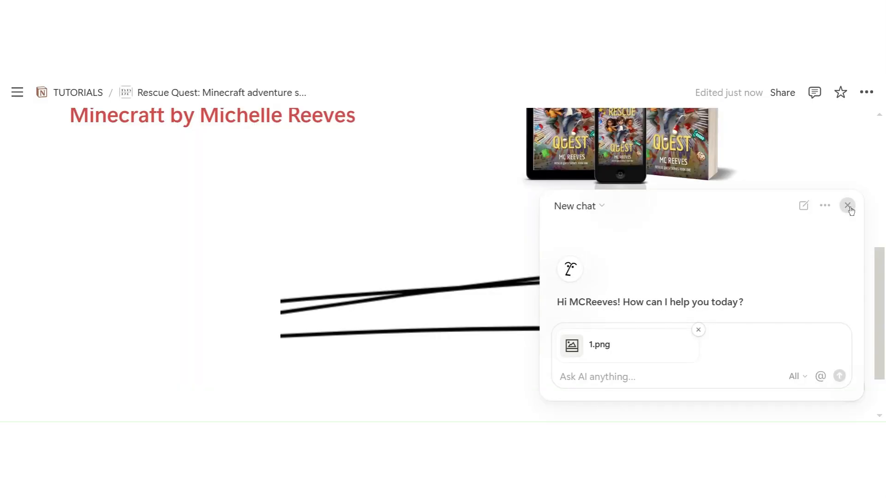
{"action": "left_click", "coordinate": [848, 205]}
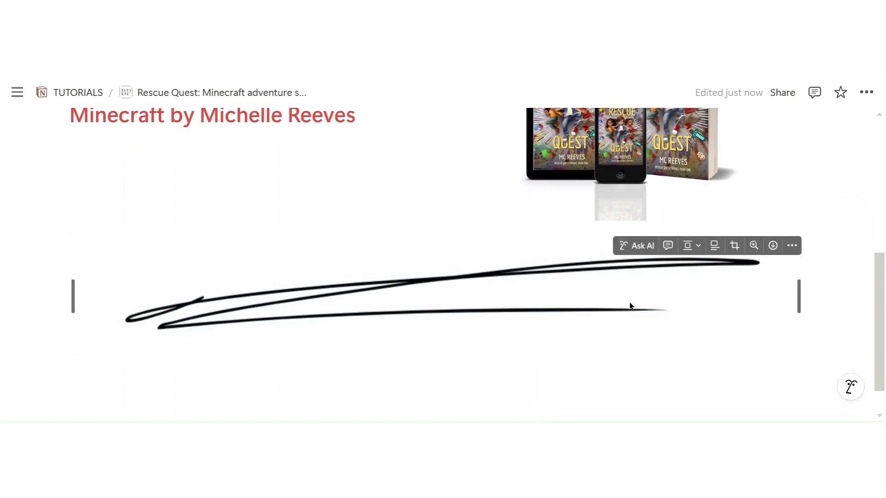
- Shrink the cropped underline graphic to less than half of the content width and review it beneath the columns
{"action": "mouse_move", "coordinate": [798, 296]}
{"action": "left_mouse_down"}
{"action": "mouse_move", "coordinate": [632, 306]}
{"action": "mouse_move", "coordinate": [587, 299]}
{"action": "left_mouse_up"}
{"action": "scroll", "coordinate": [794, 202], "scroll_direction": "up", "scroll_amount": 5}
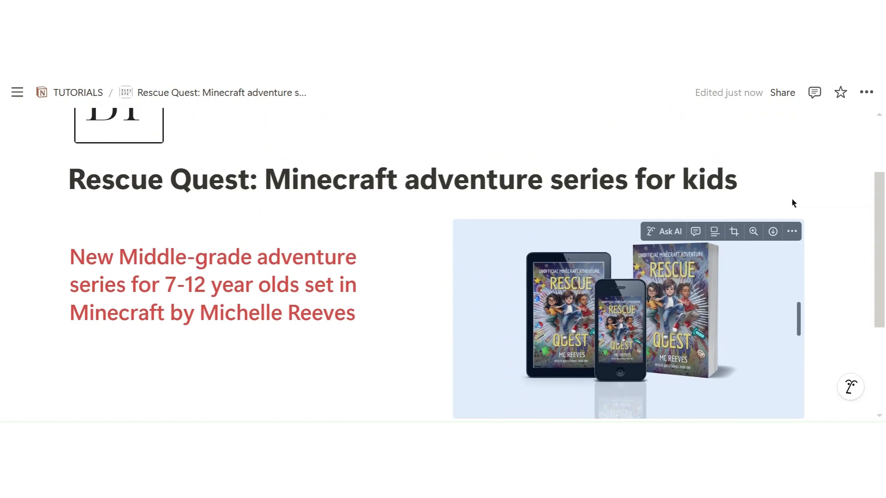
{"action": "scroll", "coordinate": [759, 159], "scroll_direction": "down", "scroll_amount": 3}
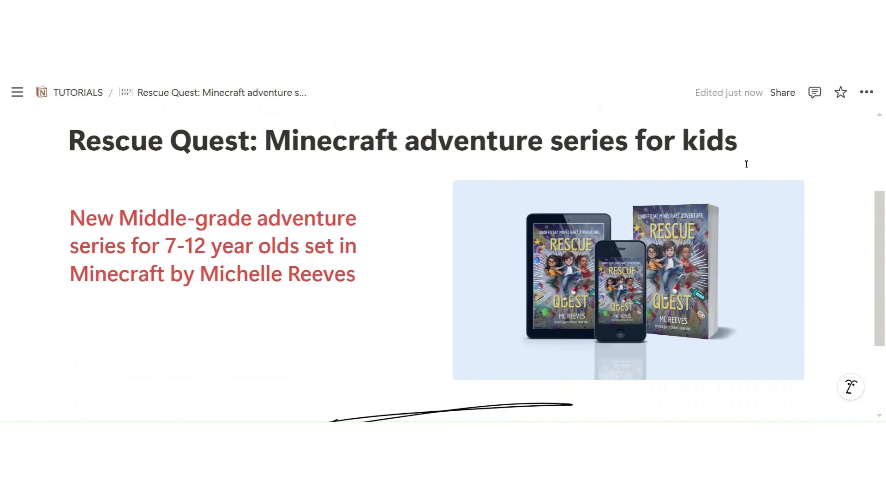
{"action": "left_click", "coordinate": [822, 136]}
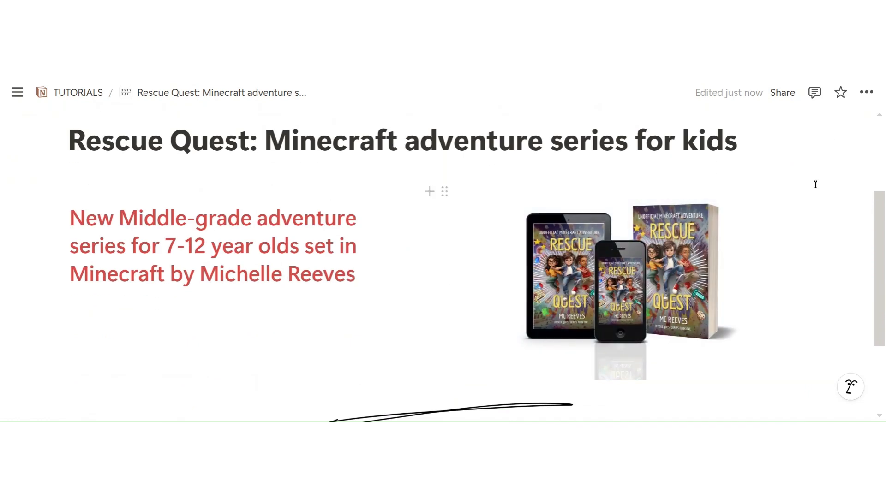
{"action": "scroll", "coordinate": [816, 185], "scroll_direction": "down", "scroll_amount": 3}
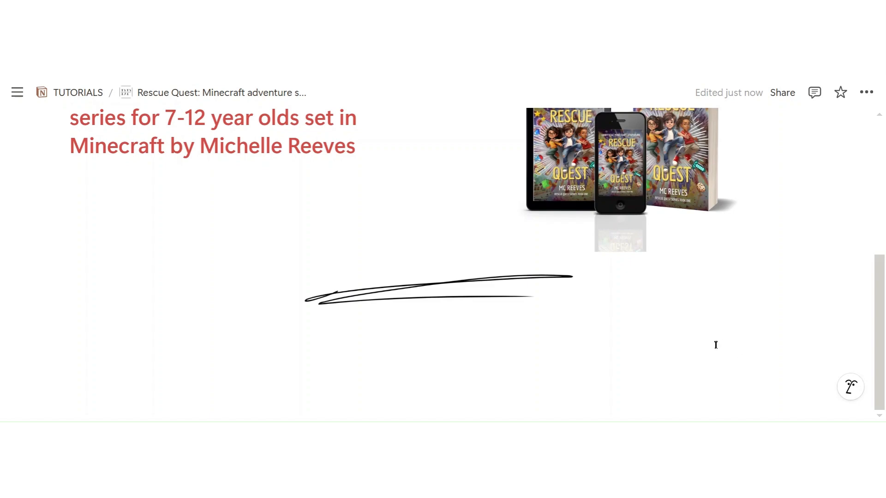
- Insert a 2 columns block on a new line beneath the hand-drawn underline graphic
{"action": "left_click", "coordinate": [198, 344]}
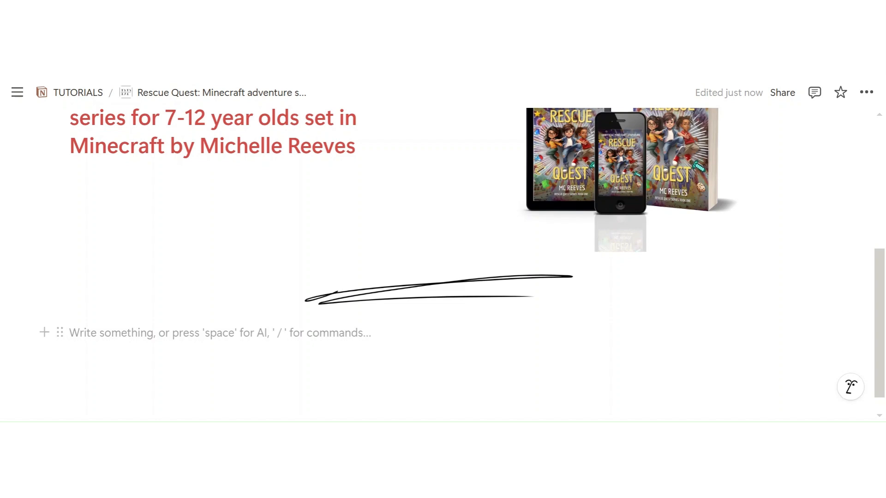
{"action": "type", "text": "/"}
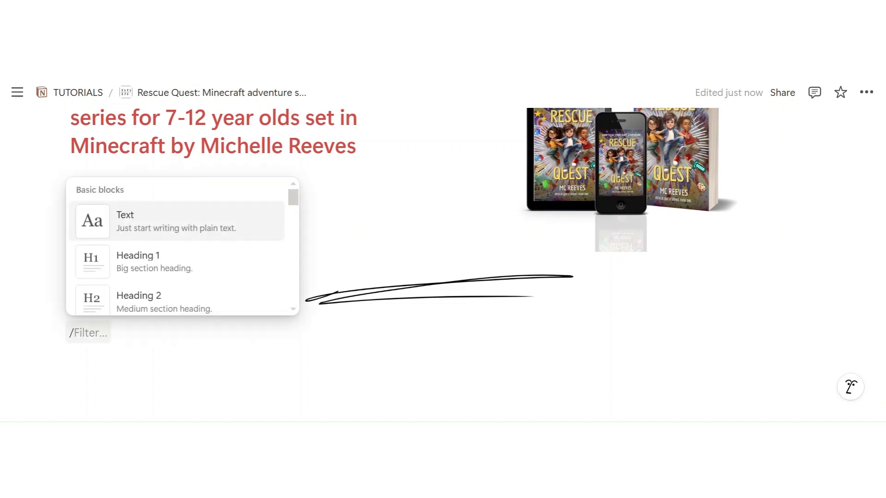
{"action": "type", "text": "2"}
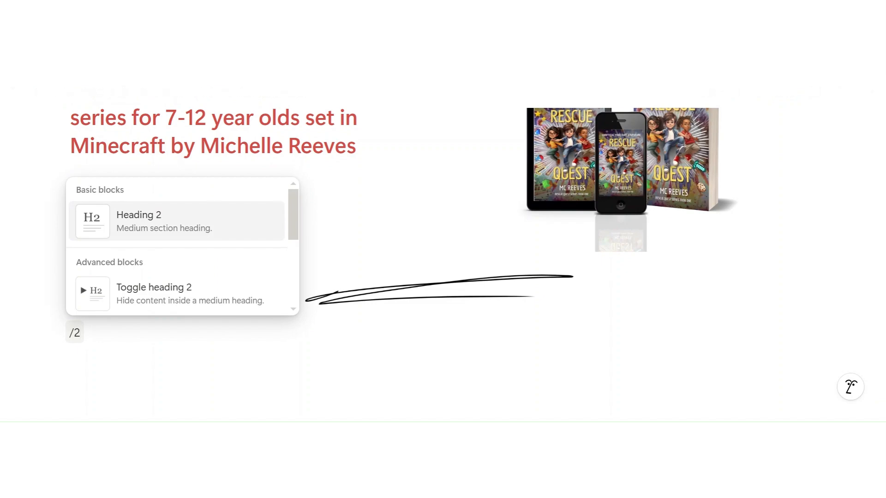
{"action": "scroll", "coordinate": [253, 251], "scroll_direction": "down", "scroll_amount": 2}
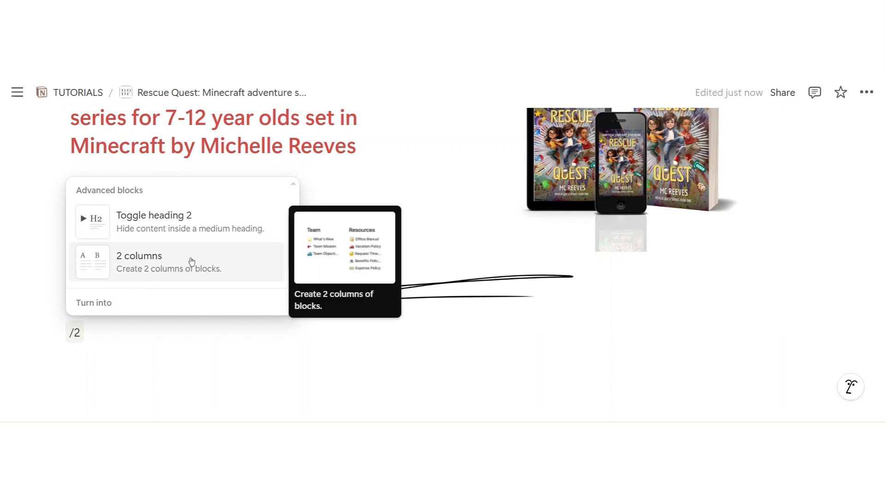
{"action": "left_click", "coordinate": [190, 262]}
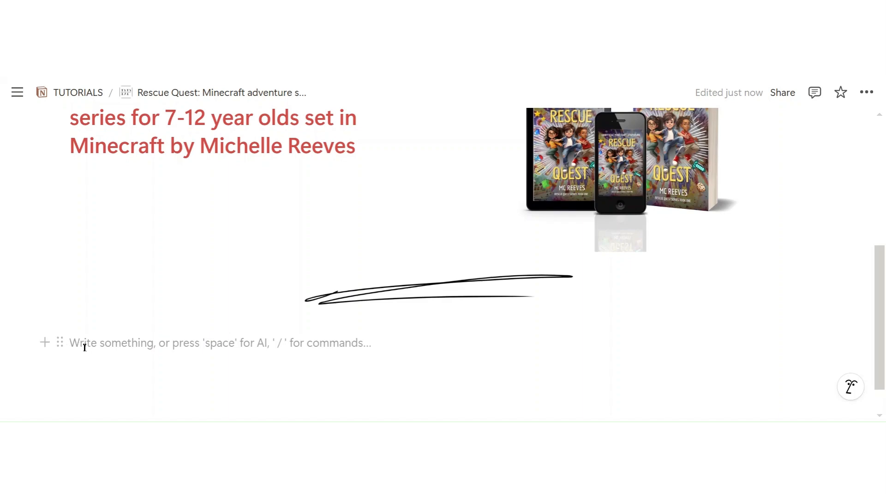
- Enter "Rescue Quest Series" in the left column of the new block and turn the line into Heading 1
{"action": "type", "text": "Re"}
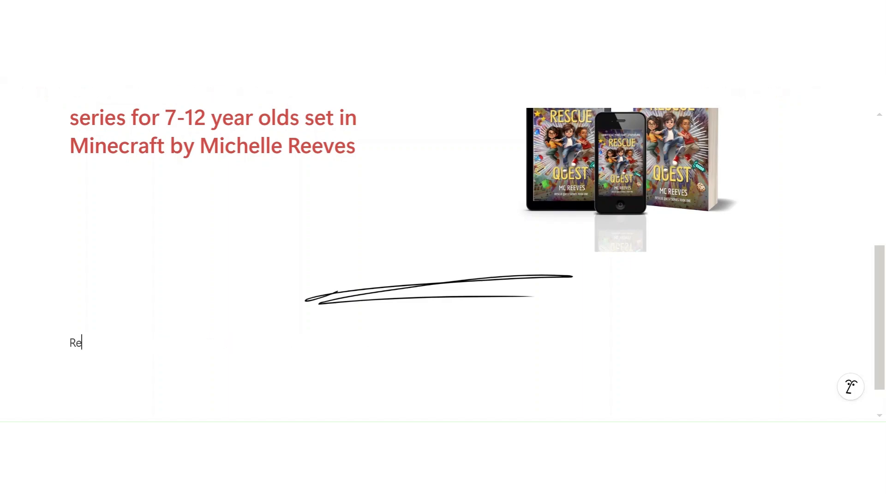
{"action": "type", "text": "scue Series"}
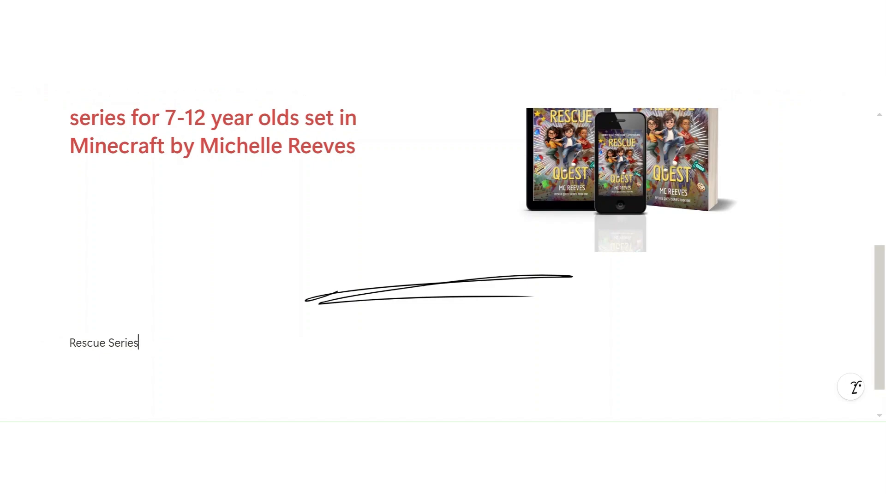
{"action": "key", "text": "ctrl+Left"}
{"action": "type", "text": "Quest"}
{"action": "mouse_move", "coordinate": [138, 344]}
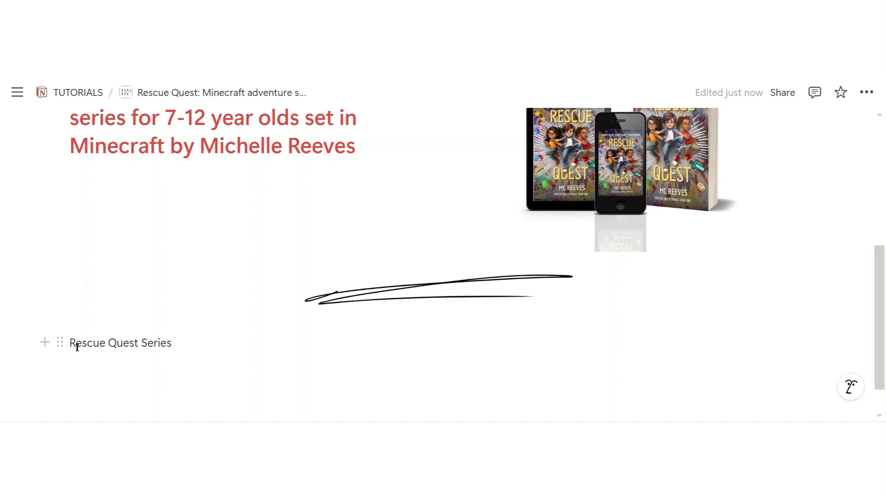
{"action": "left_click", "coordinate": [60, 342]}
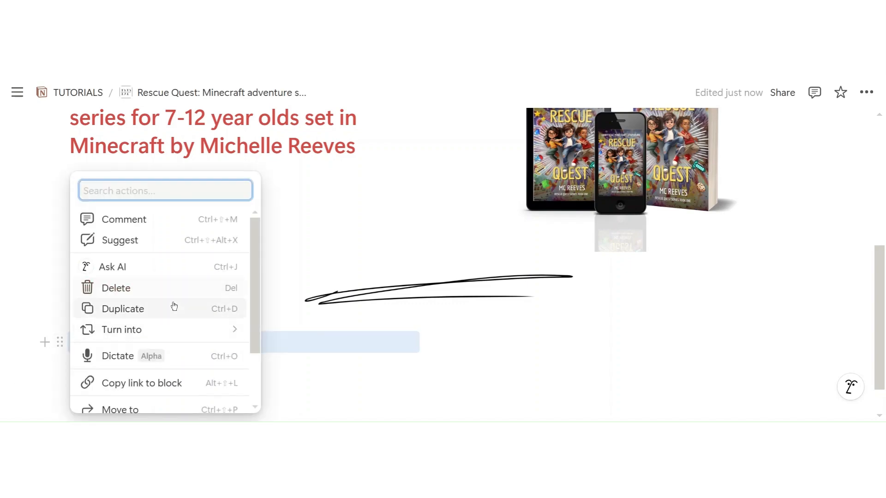
{"action": "mouse_move", "coordinate": [182, 334]}
{"action": "left_click", "coordinate": [355, 240]}
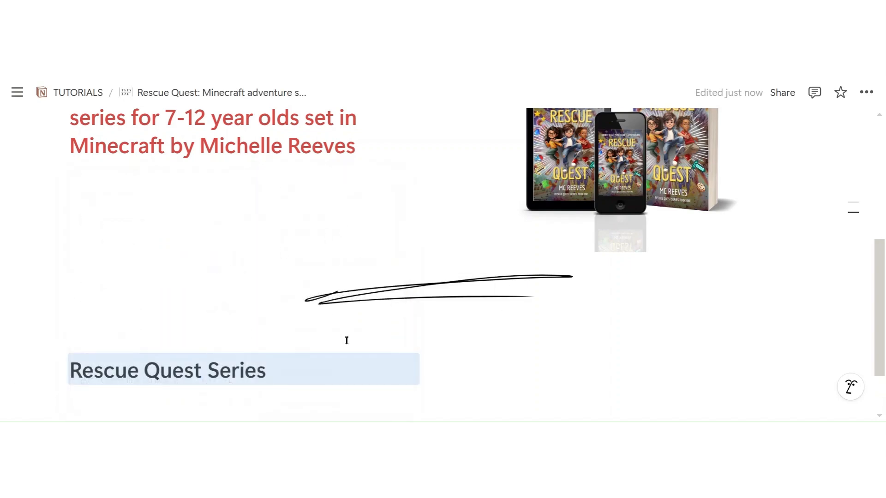
{"action": "scroll", "coordinate": [364, 270], "scroll_direction": "down", "scroll_amount": 2}
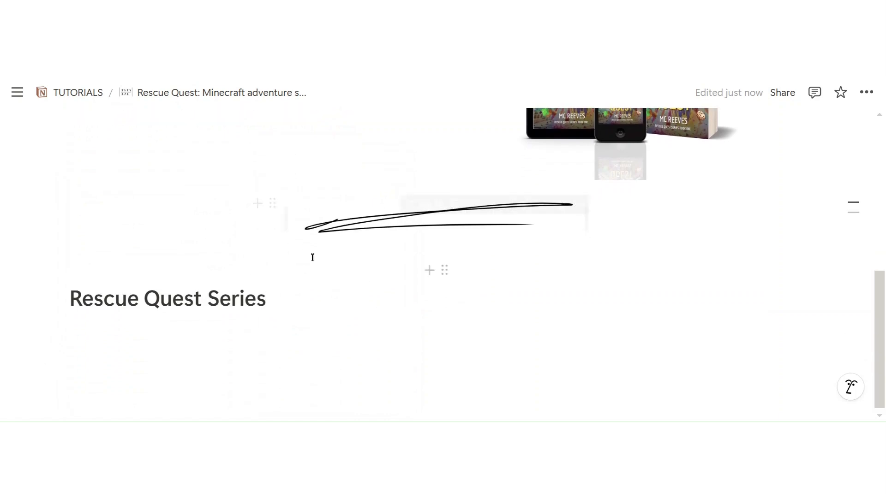
{"action": "left_click", "coordinate": [61, 296]}
{"action": "mouse_move", "coordinate": [166, 336]}
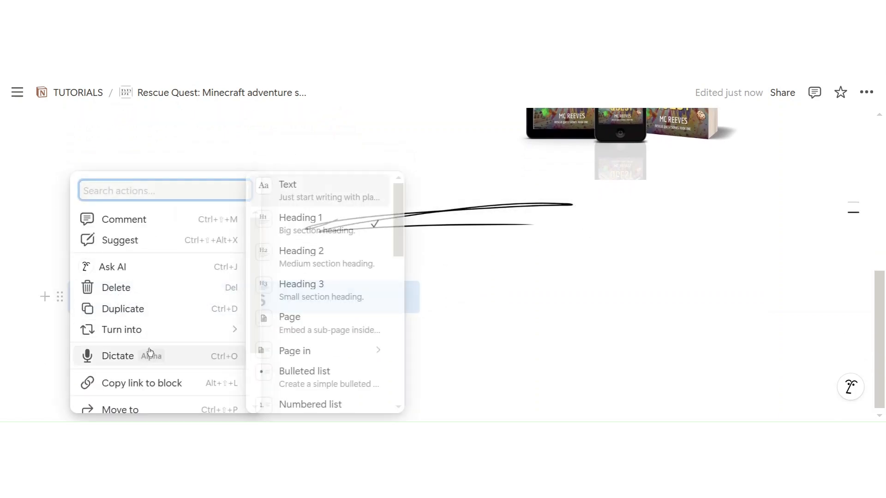
{"action": "scroll", "coordinate": [167, 339], "scroll_direction": "down", "scroll_amount": 3}
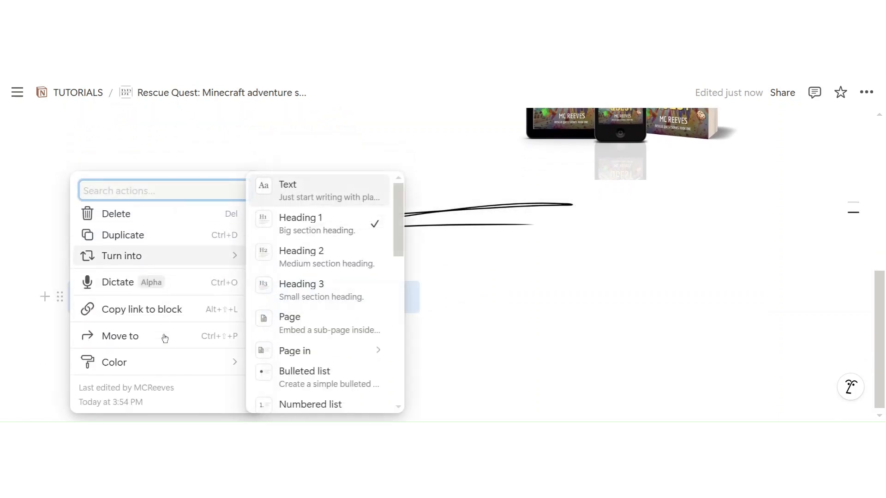
{"action": "mouse_move", "coordinate": [217, 360]}
{"action": "scroll", "coordinate": [354, 277], "scroll_direction": "down", "scroll_amount": 5}
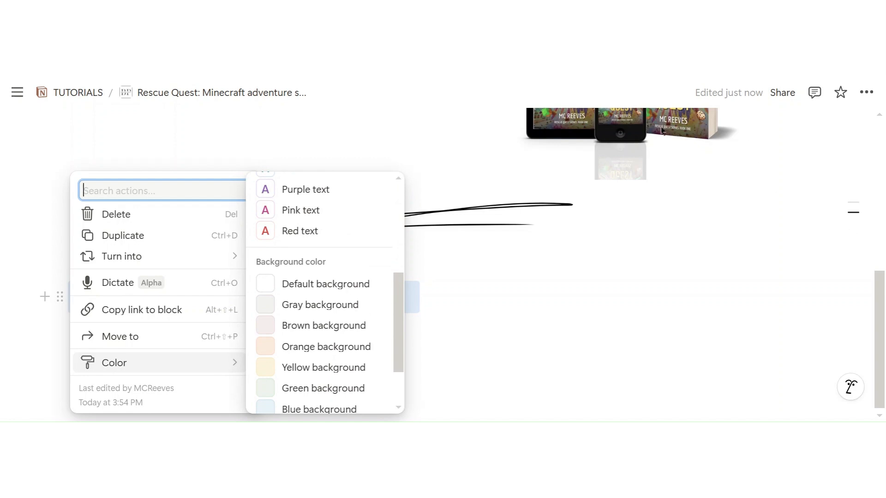
{"action": "key", "text": "Escape"}
{"action": "scroll", "coordinate": [621, 164], "scroll_direction": "up", "scroll_amount": 3}
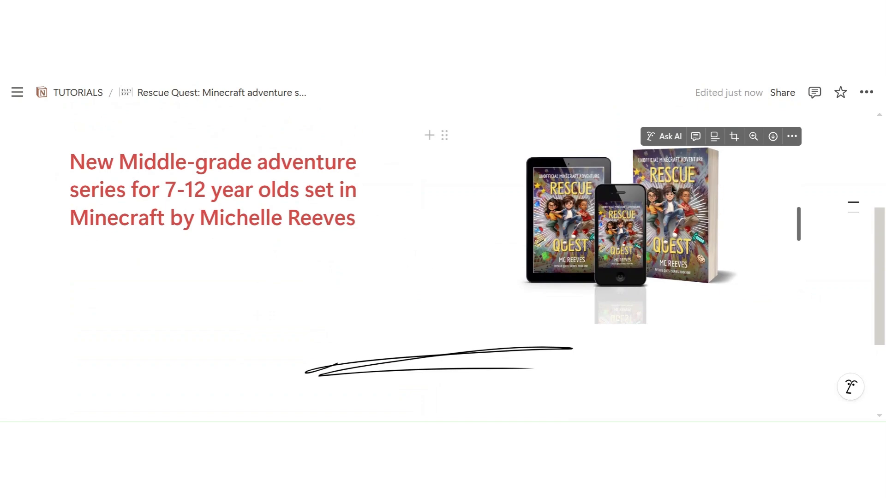
{"action": "scroll", "coordinate": [610, 198], "scroll_direction": "down", "scroll_amount": 3}
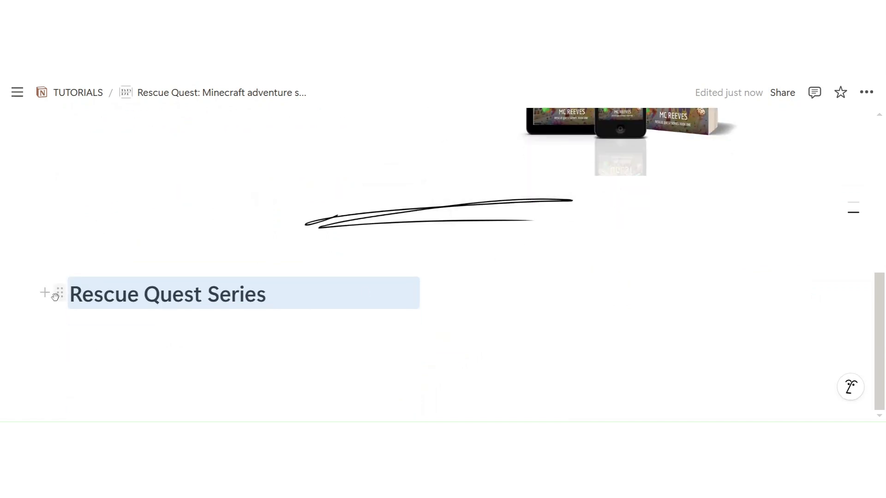
- Apply the yellow background color to the "Rescue Quest Series" heading and compare it with the rest of the page
{"action": "left_click", "coordinate": [59, 293]}
{"action": "scroll", "coordinate": [96, 323], "scroll_direction": "down", "scroll_amount": 2}
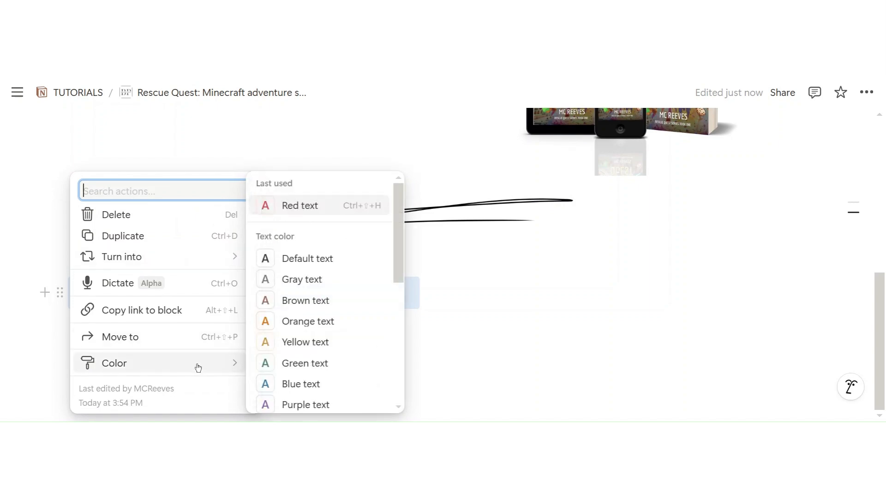
{"action": "scroll", "coordinate": [326, 358], "scroll_direction": "down", "scroll_amount": 5}
{"action": "left_click", "coordinate": [340, 368]}
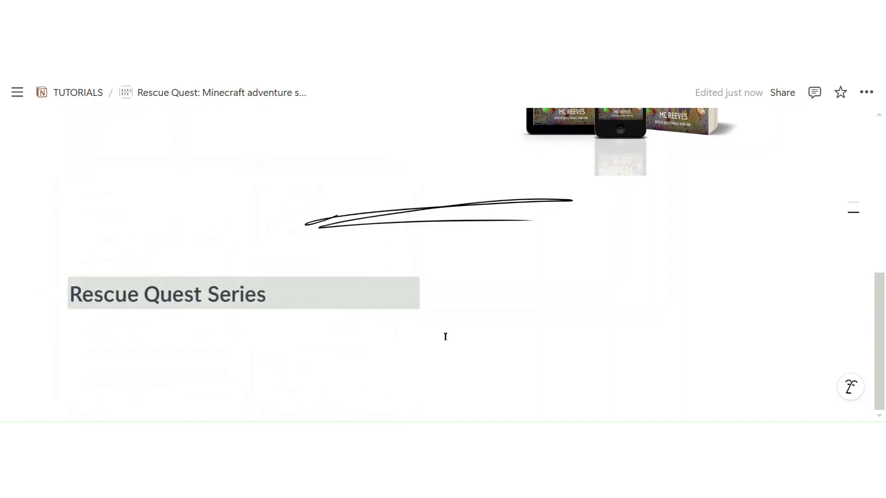
{"action": "scroll", "coordinate": [493, 295], "scroll_direction": "up", "scroll_amount": 6}
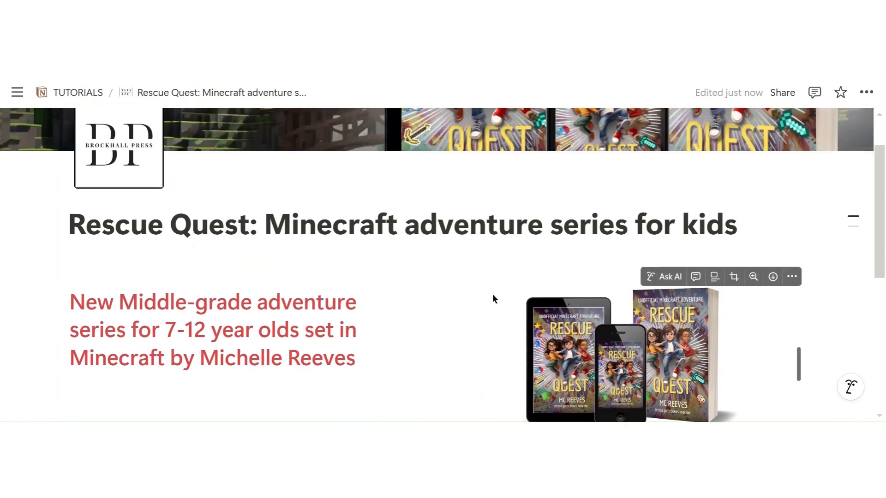
{"action": "scroll", "coordinate": [493, 299], "scroll_direction": "down", "scroll_amount": 6}
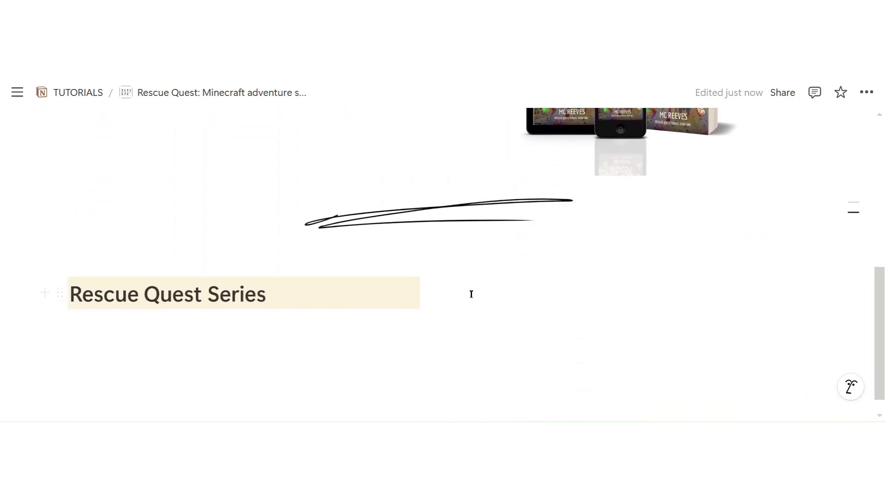
- Add the paragraph describing the three-book Rescue Quest series and move it into the left column beneath the heading
{"action": "left_click", "coordinate": [371, 334]}
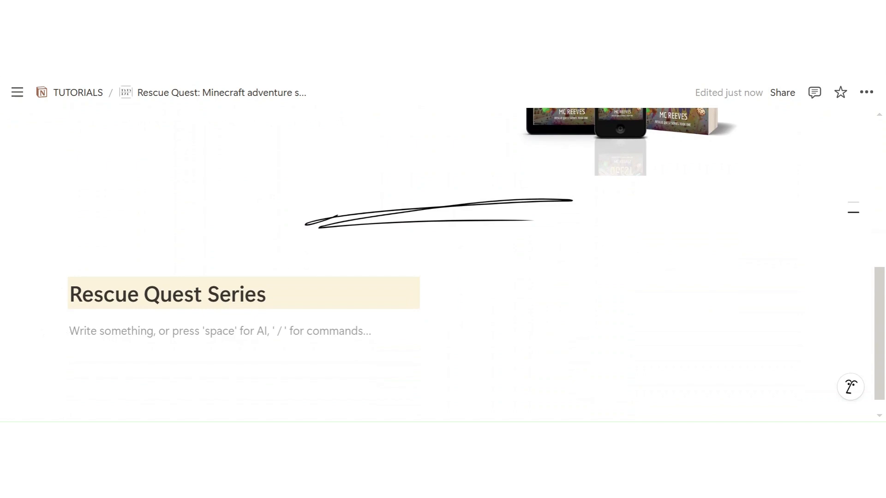
{"action": "type", "text": "Rescue Quest is a three book pre-teen adventure series set in Minecraft, written to encourage reluctant readers who’d rather be gaming to dive into a story inside a world they know and love. Each book has a full story arc but there is an inciting incident which continues the story in the next book. With high-stakes, non-stop action and awesome potion-making, Rescue Quest is perfect for readers aged 8-12 who love playing Minecraft and getting lost in thrilling fantasy worlds."}
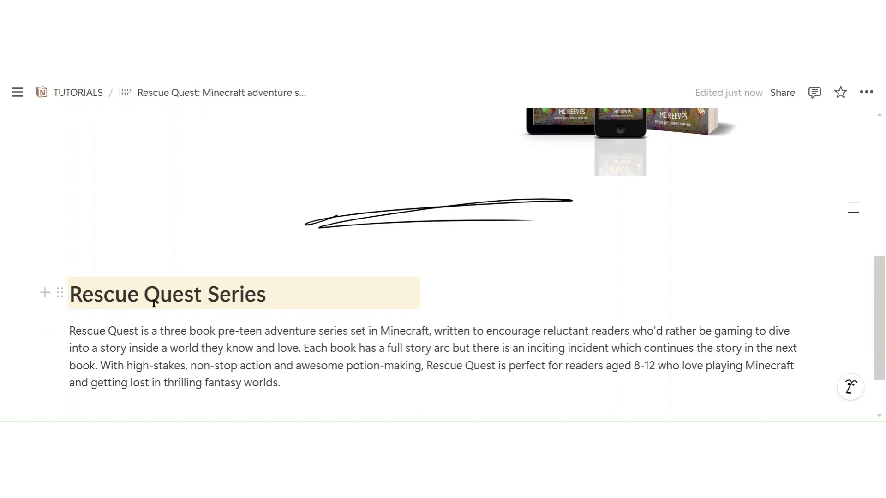
{"action": "left_click", "coordinate": [510, 284]}
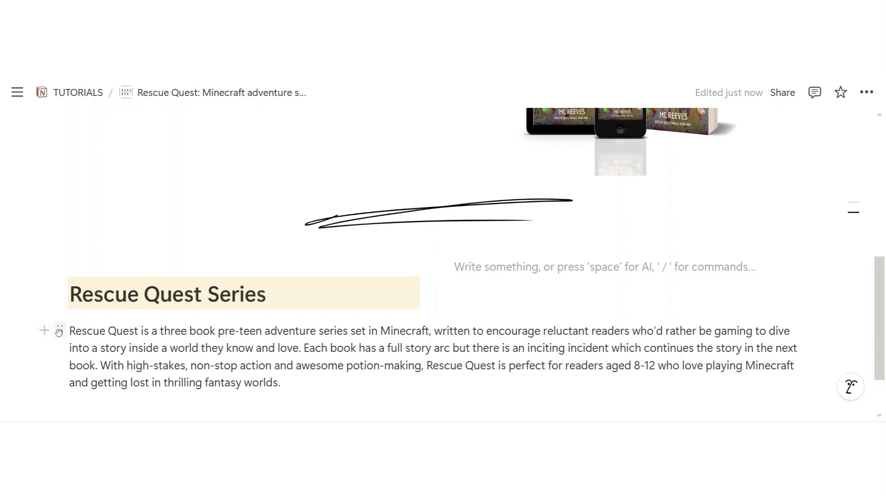
{"action": "left_click_drag", "start_coordinate": [60, 331], "coordinate": [65, 315]}
{"action": "left_click", "coordinate": [463, 339]}
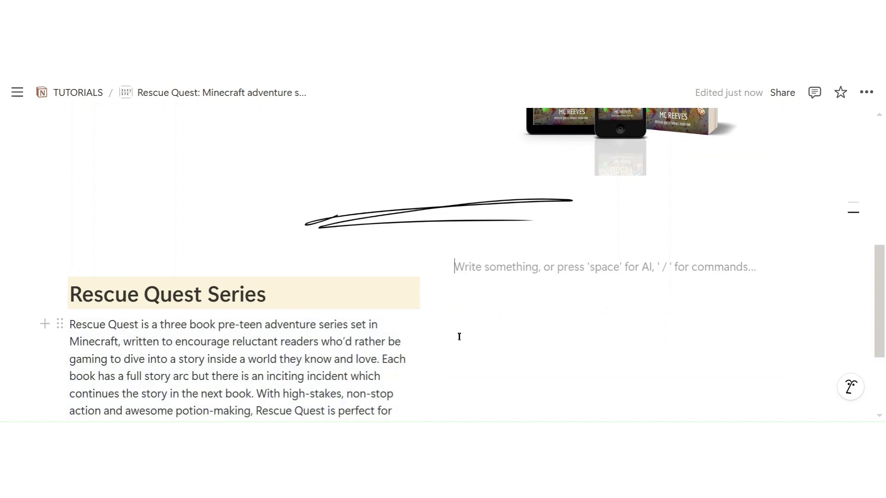
- Insert an image block in the right column beside the series description and upload the collage of Minecraft-style scenes
{"action": "scroll", "coordinate": [460, 338], "scroll_direction": "down", "scroll_amount": 3}
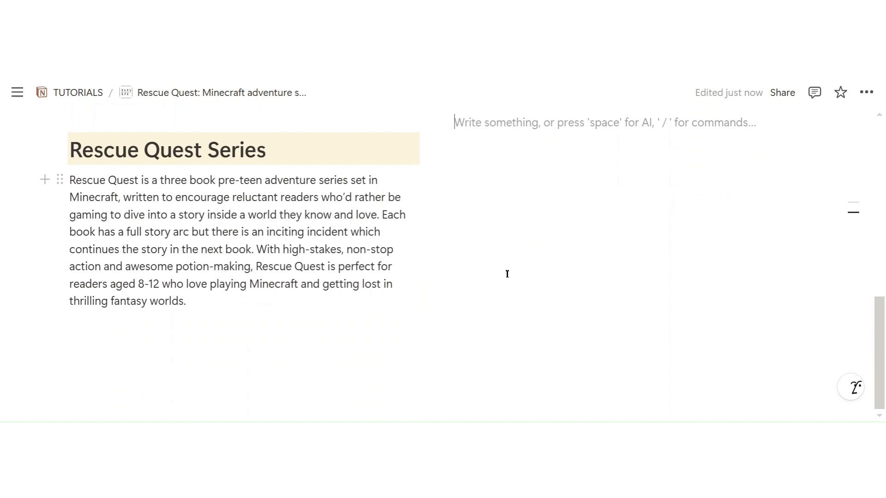
{"action": "scroll", "coordinate": [507, 272], "scroll_direction": "up", "scroll_amount": 2}
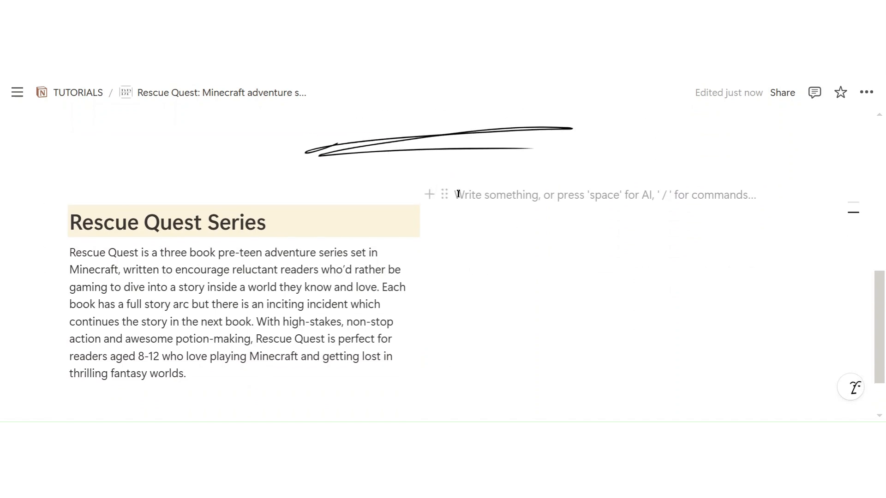
{"action": "type", "text": "/i"}
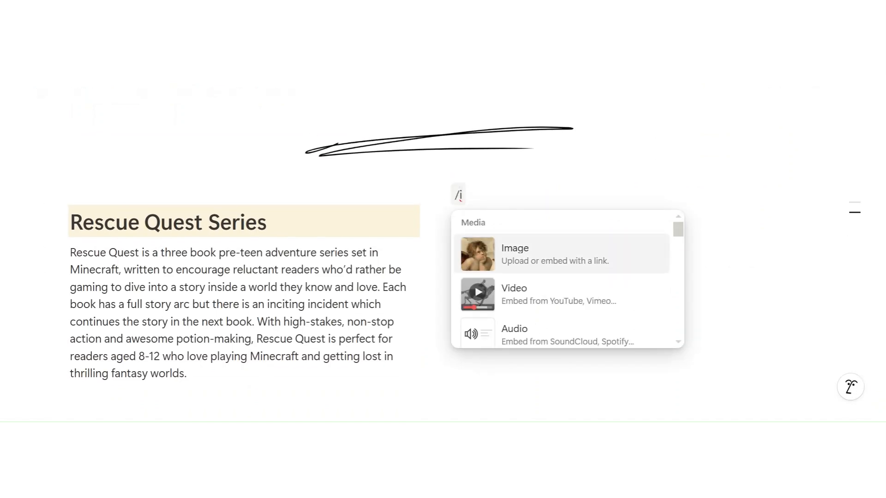
{"action": "left_click", "coordinate": [583, 256]}
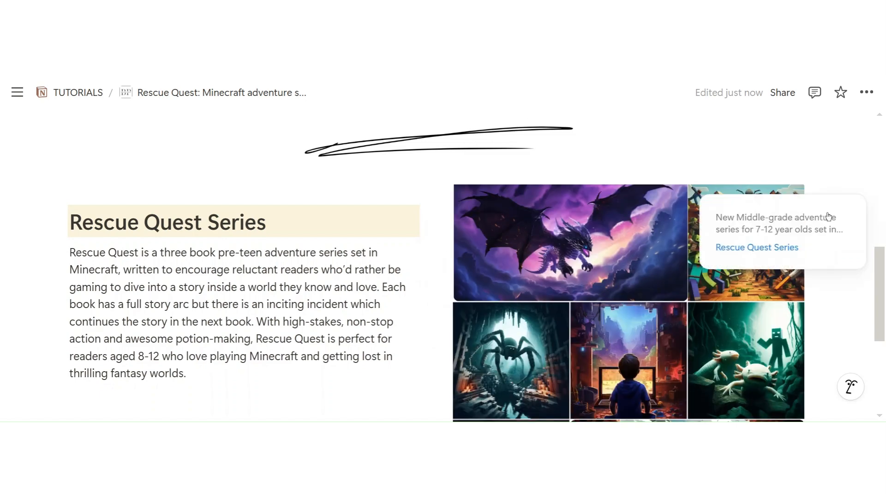
{"action": "scroll", "coordinate": [682, 153], "scroll_direction": "down", "scroll_amount": 3}
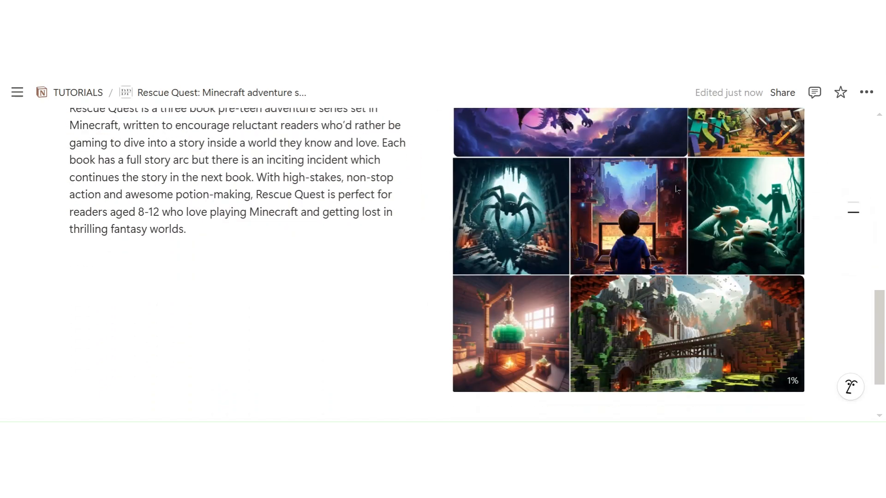
{"action": "left_click_drag", "start_coordinate": [881, 314], "coordinate": [885, 288]}
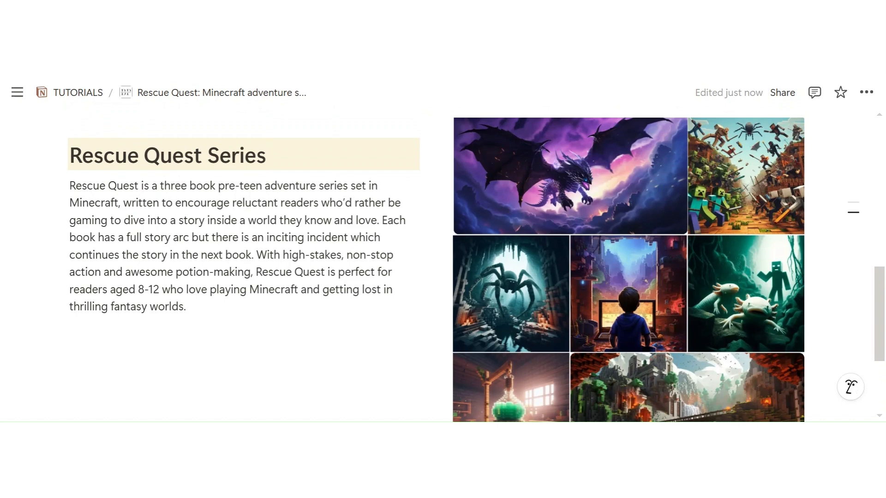
- Enter "Book One Synopsis" after an empty line below the series description and collage columns
{"action": "scroll", "coordinate": [416, 243], "scroll_direction": "down", "scroll_amount": 4}
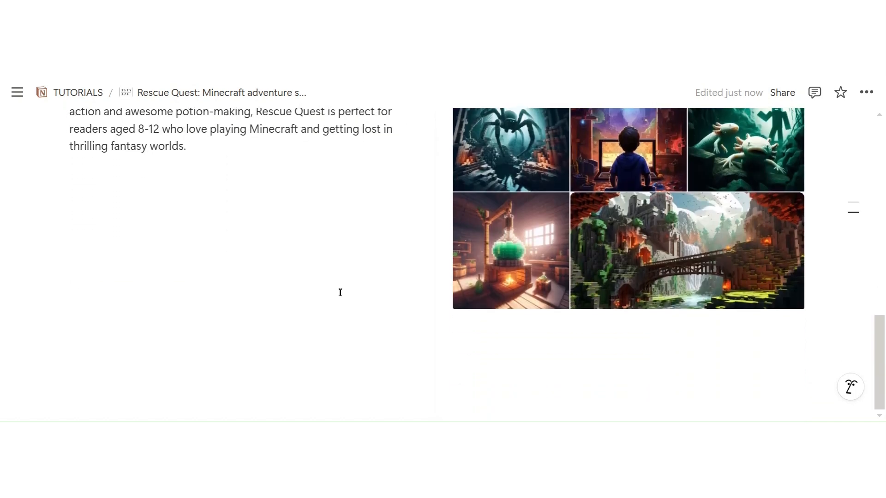
{"action": "left_click", "coordinate": [362, 348]}
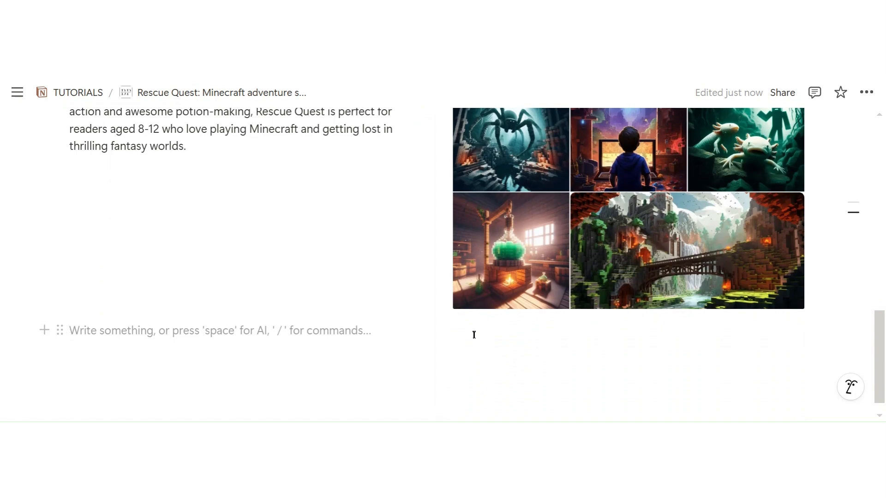
{"action": "key", "text": "Return"}
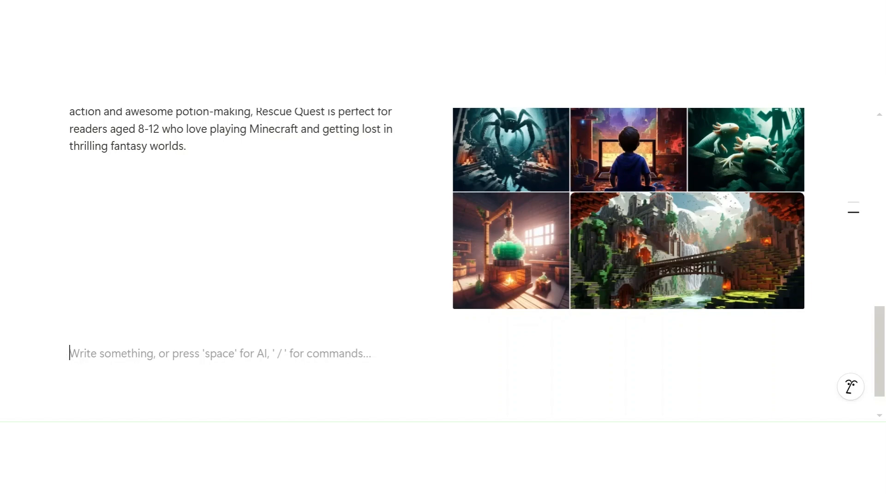
{"action": "type", "text": "Book On"}
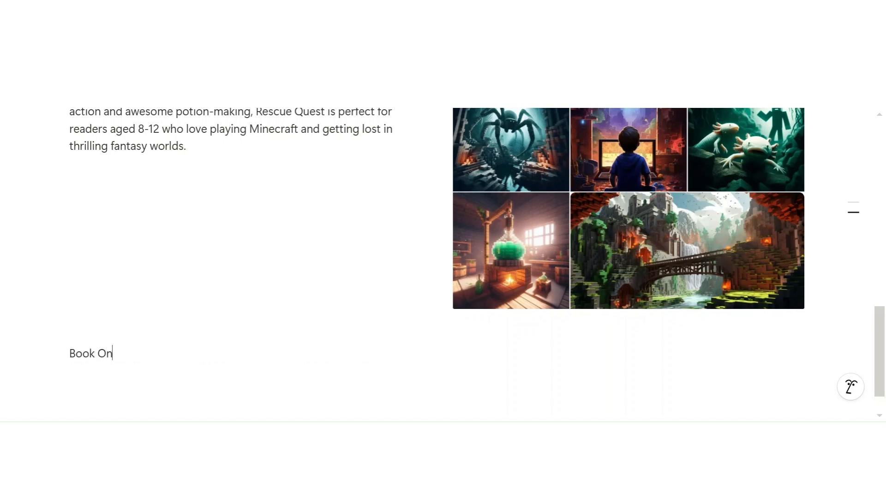
{"action": "type", "text": "e Synopsis"}
- Apply the yellow background color to "Book One Synopsis" and turn it into a Heading 1
{"action": "left_click_drag", "start_coordinate": [172, 353], "coordinate": [69, 355]}
{"action": "left_click", "coordinate": [476, 324]}
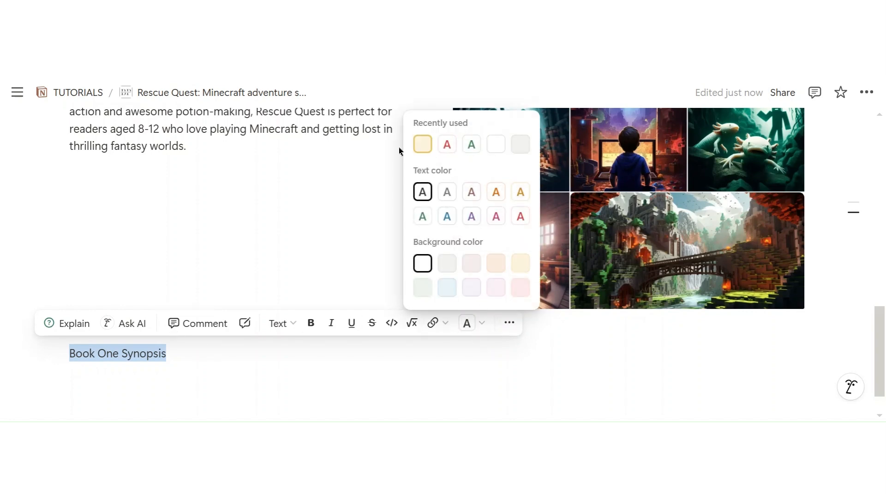
{"action": "left_click", "coordinate": [431, 147]}
{"action": "left_click", "coordinate": [212, 357]}
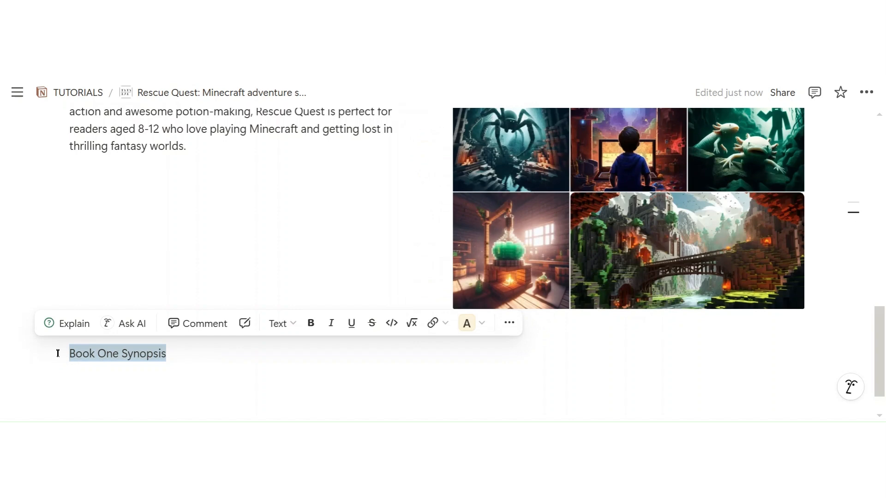
{"action": "left_click", "coordinate": [110, 349]}
{"action": "left_click", "coordinate": [62, 352]}
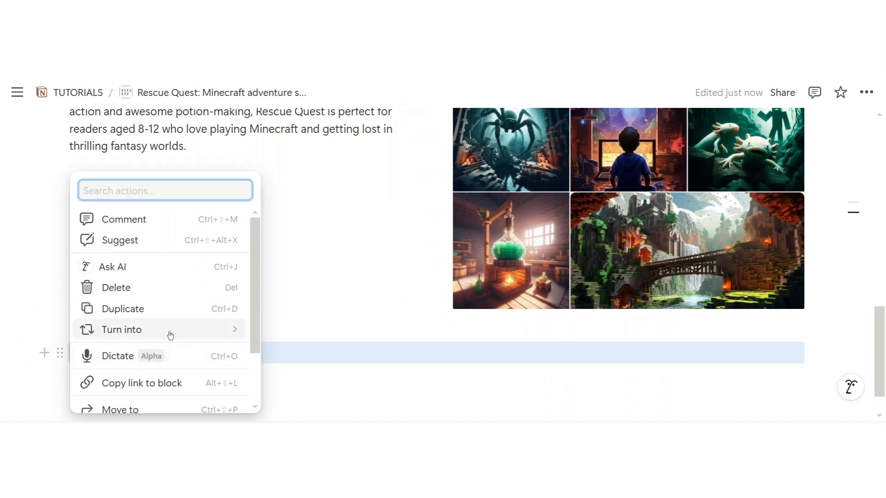
{"action": "mouse_move", "coordinate": [171, 330]}
{"action": "left_click", "coordinate": [273, 222]}
{"action": "left_click", "coordinate": [364, 306]}
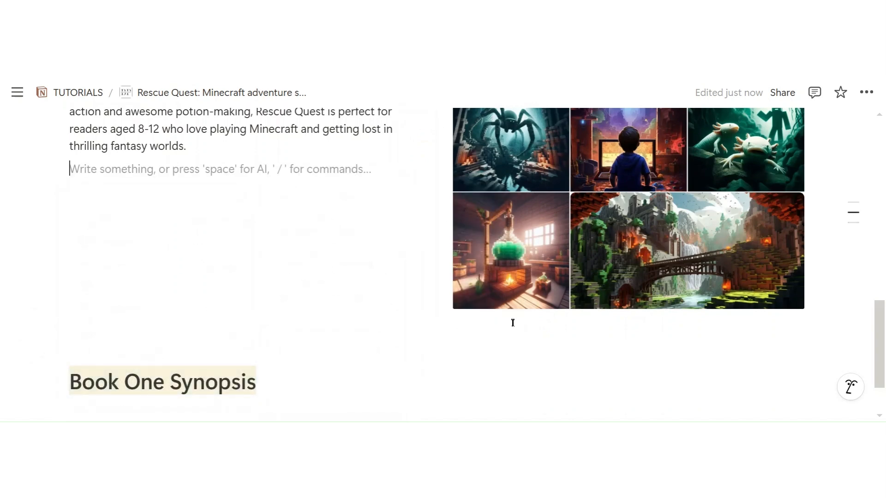
- Turn the "Book One Synopsis" heading block into a two-column layout
{"action": "scroll", "coordinate": [651, 312], "scroll_direction": "down", "scroll_amount": 2}
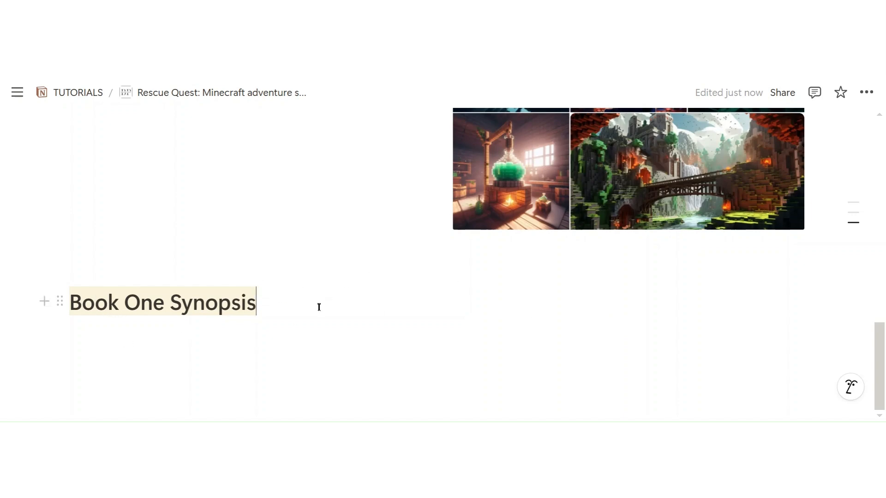
{"action": "left_click", "coordinate": [60, 302]}
{"action": "mouse_move", "coordinate": [124, 331]}
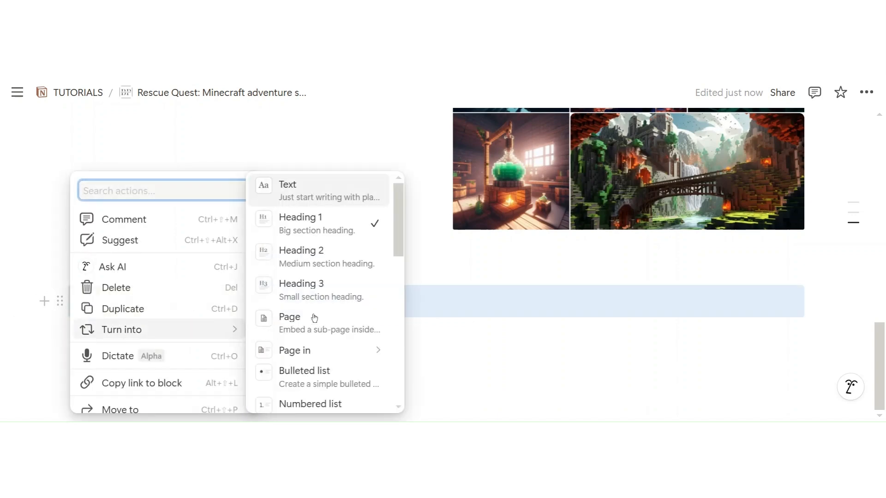
{"action": "scroll", "coordinate": [323, 313], "scroll_direction": "down", "scroll_amount": 3}
{"action": "scroll", "coordinate": [344, 308], "scroll_direction": "down", "scroll_amount": 5}
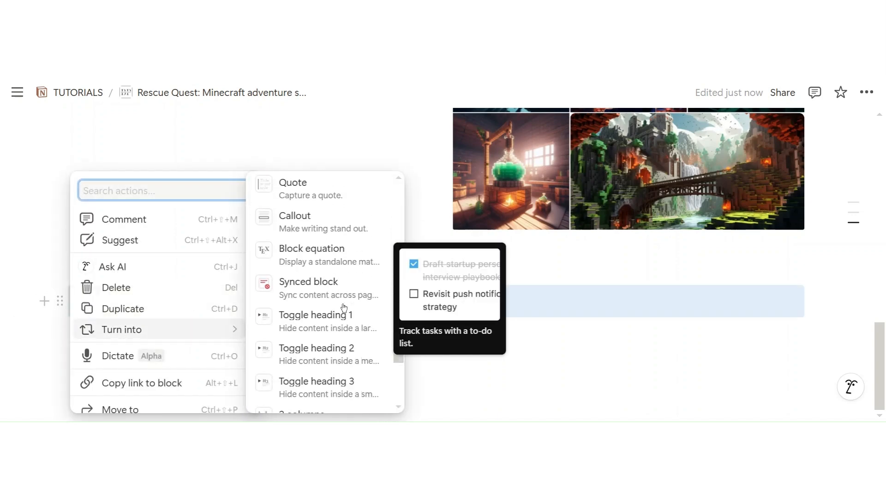
{"action": "scroll", "coordinate": [343, 308], "scroll_direction": "down", "scroll_amount": 4}
{"action": "left_click", "coordinate": [341, 305]}
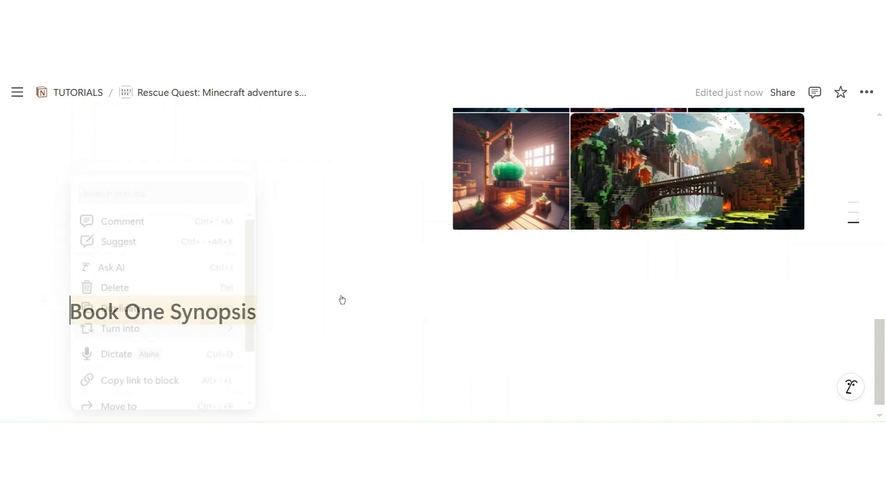
{"action": "left_click", "coordinate": [534, 320]}
{"action": "left_click", "coordinate": [285, 277]}
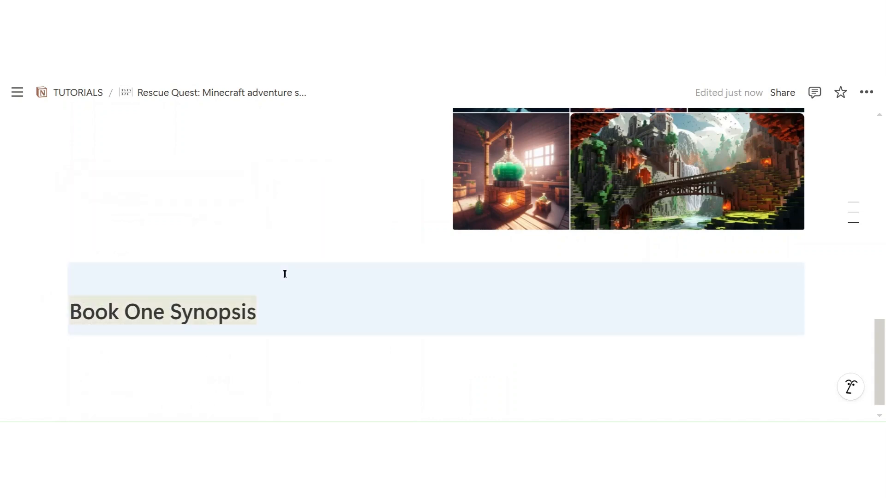
- Insert an image block in the right column beside "Book One Synopsis" and upload the "The Perfect Book For Your Minecraft Fan" graphic
{"action": "scroll", "coordinate": [575, 334], "scroll_direction": "down", "scroll_amount": 2}
{"action": "left_click", "coordinate": [582, 302]}
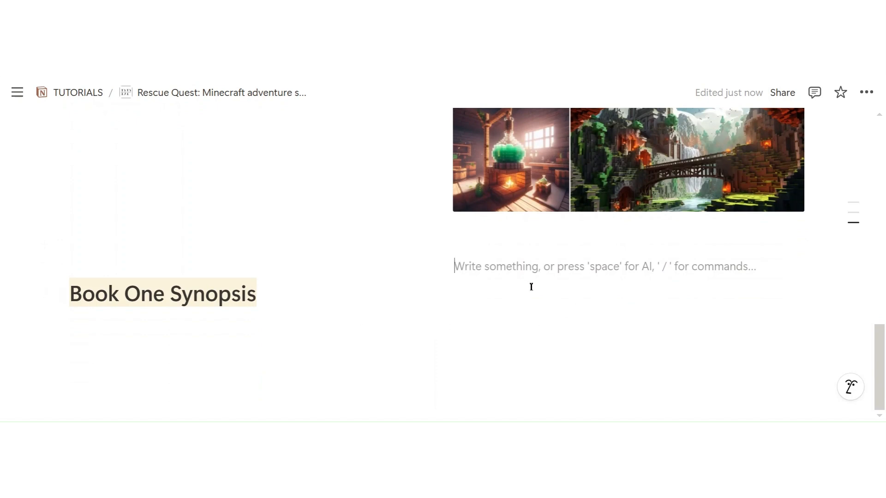
{"action": "mouse_move", "coordinate": [448, 265]}
{"action": "type", "text": "/im"}
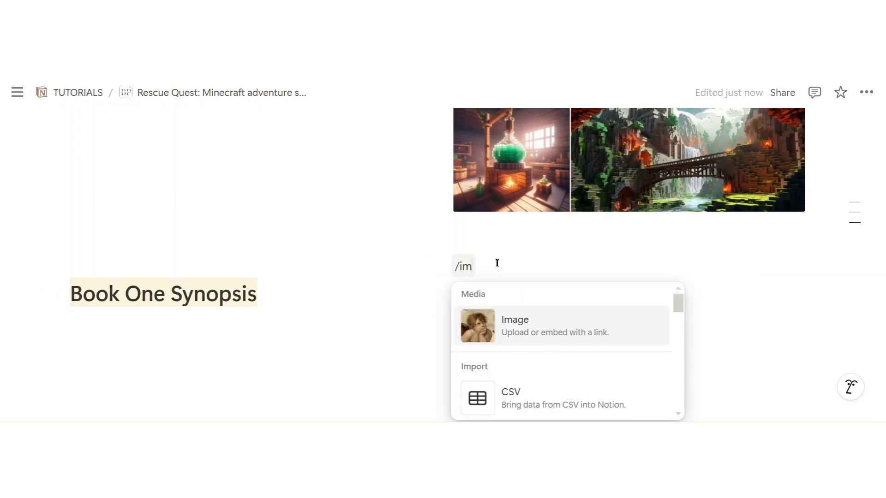
{"action": "left_click", "coordinate": [567, 346]}
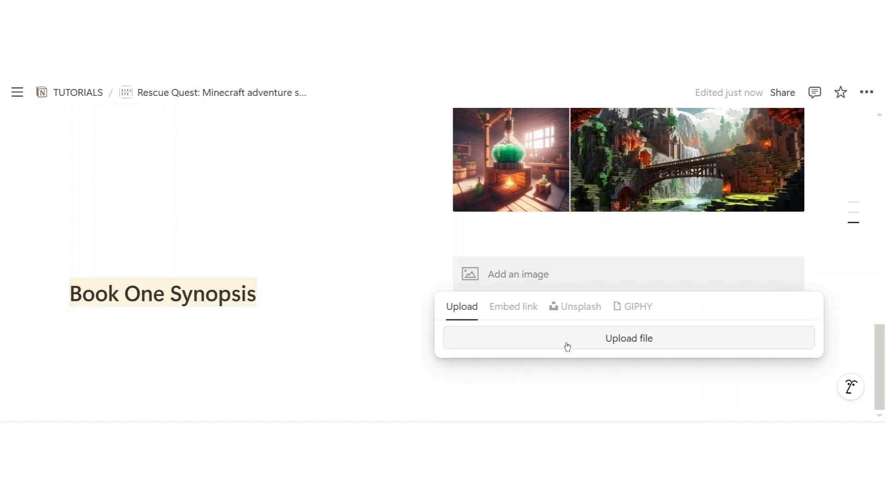
{"action": "left_click", "coordinate": [569, 348]}
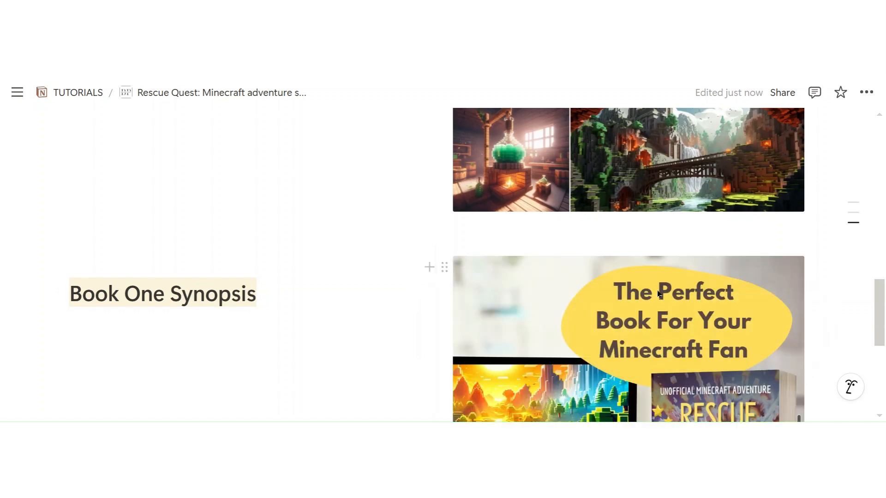
- Add the book synopsis paragraph and the italic disclaimer about the unofficial Minecraft series beneath the "Book One Synopsis" heading
{"action": "scroll", "coordinate": [636, 293], "scroll_direction": "down", "scroll_amount": 6}
{"action": "scroll", "coordinate": [636, 293], "scroll_direction": "down", "scroll_amount": 3}
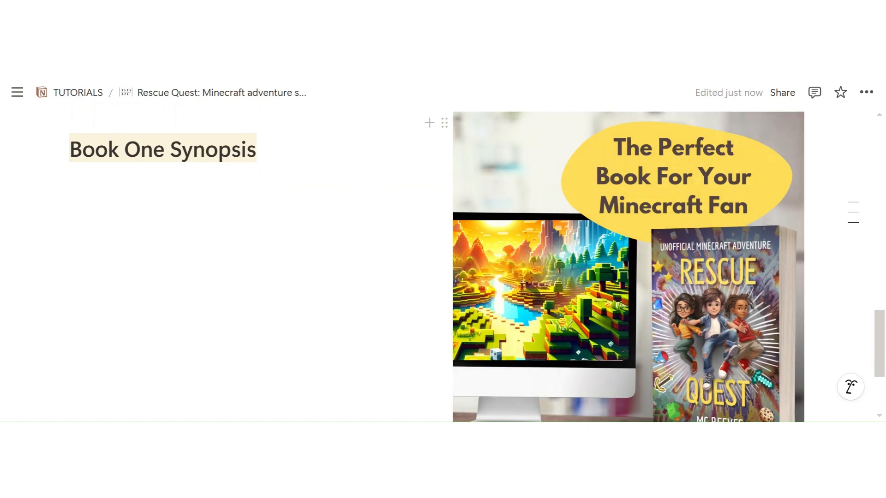
{"action": "type", "text": "Tom Green is timid, bullied and the smallest boy at school. But when his beloved little sister Alice vanishes into his favourite video game, he must overcome his fears and find courage he never knew he had, on a daring quest to rescue her from inside the magical world of Minecraft itself. Rescue Quest is an unofficial Minecraft adventure book series not affiliated with Mojang or Microsoft."}
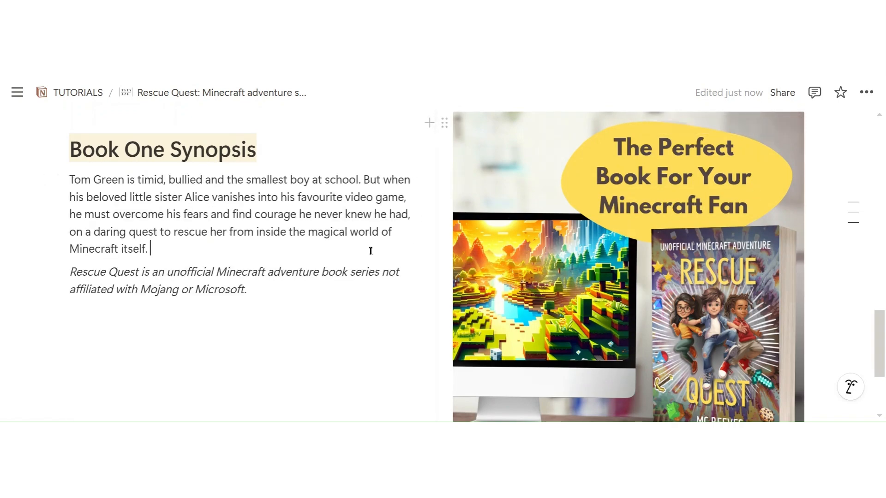
- Review how the synopsis text sits beside the book image in the two columns
{"action": "scroll", "coordinate": [369, 250], "scroll_direction": "down", "scroll_amount": 3}
{"action": "scroll", "coordinate": [368, 250], "scroll_direction": "up", "scroll_amount": 6}
{"action": "scroll", "coordinate": [367, 250], "scroll_direction": "down", "scroll_amount": 3}
{"action": "left_click", "coordinate": [323, 336]}
{"action": "scroll", "coordinate": [368, 182], "scroll_direction": "down", "scroll_amount": 2}
{"action": "scroll", "coordinate": [368, 182], "scroll_direction": "down", "scroll_amount": 2}
{"action": "scroll", "coordinate": [368, 183], "scroll_direction": "up", "scroll_amount": 4}
{"action": "scroll", "coordinate": [369, 183], "scroll_direction": "down", "scroll_amount": 4}
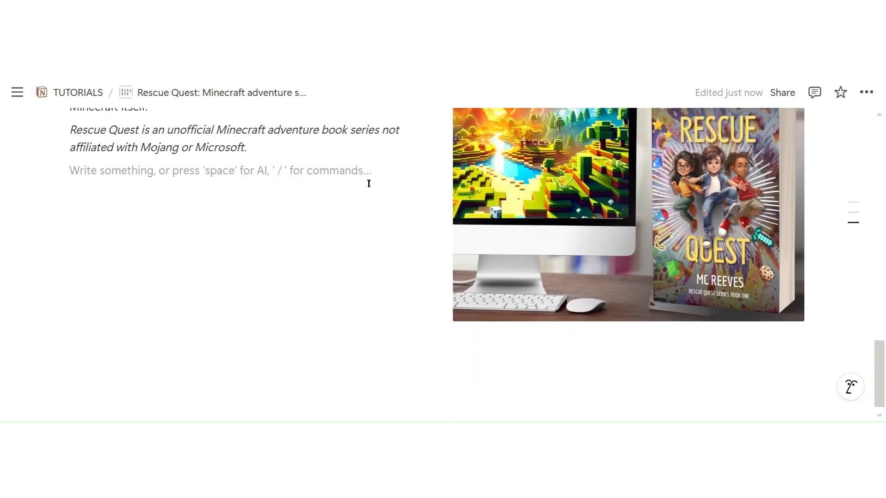
- Enter "Story themes" after an empty line below the synopsis columns and turn it into a Heading 1
{"action": "left_click", "coordinate": [187, 377]}
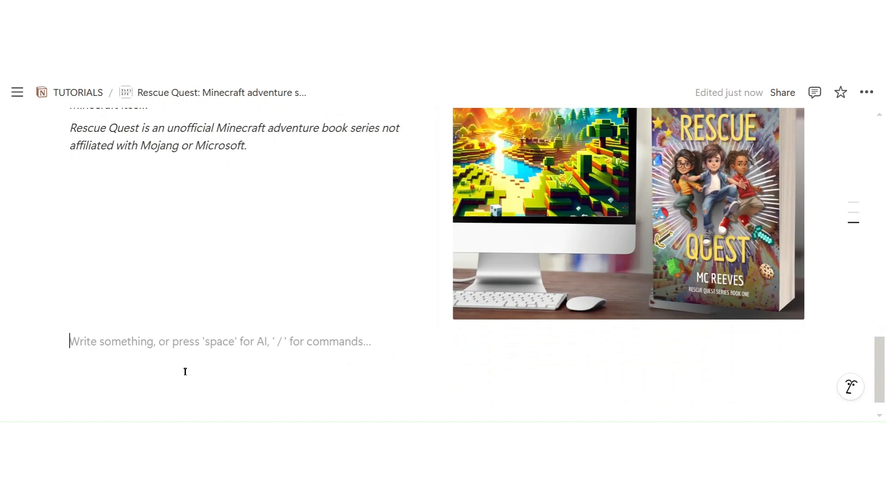
{"action": "key", "text": "Return"}
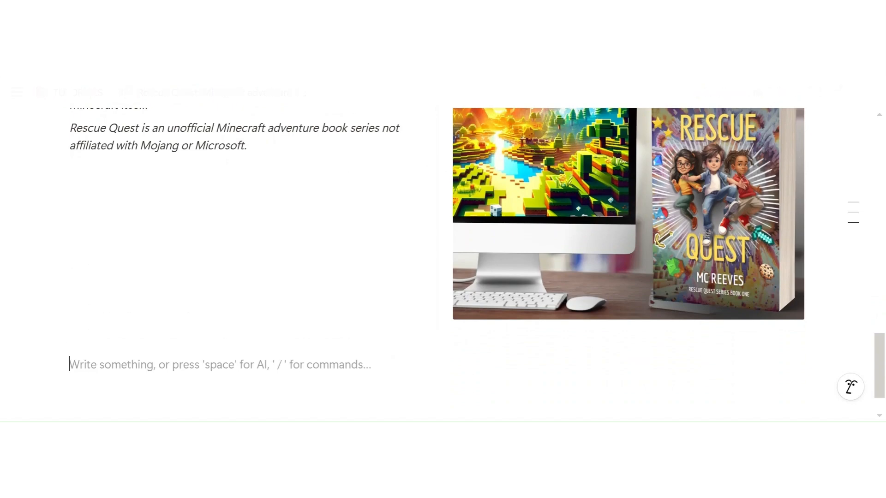
{"action": "type", "text": "Stor"}
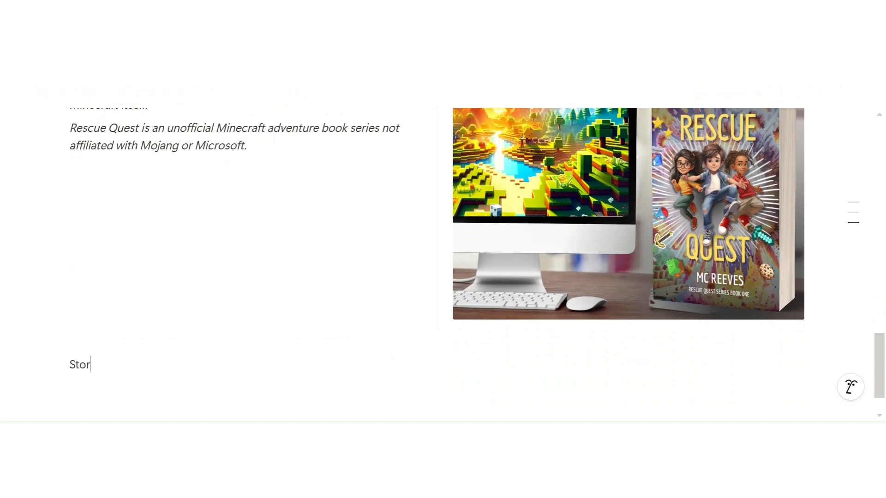
{"action": "type", "text": "y themes"}
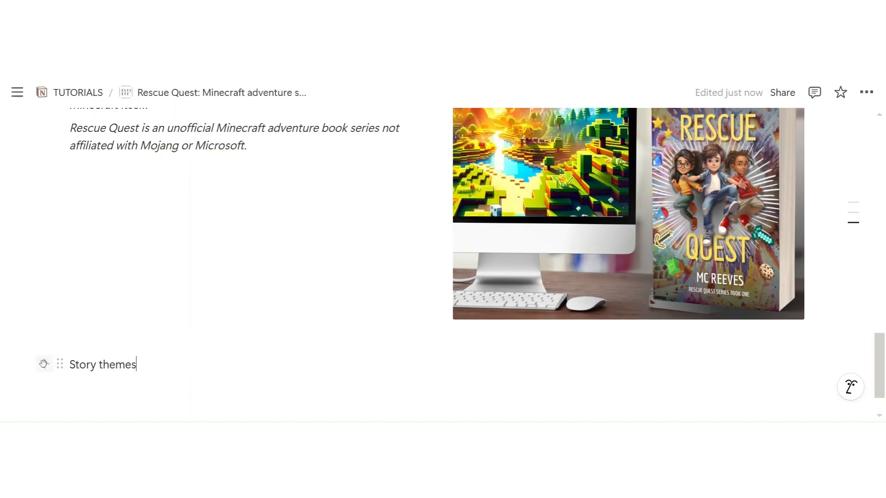
{"action": "left_click", "coordinate": [59, 364]}
{"action": "mouse_move", "coordinate": [152, 332]}
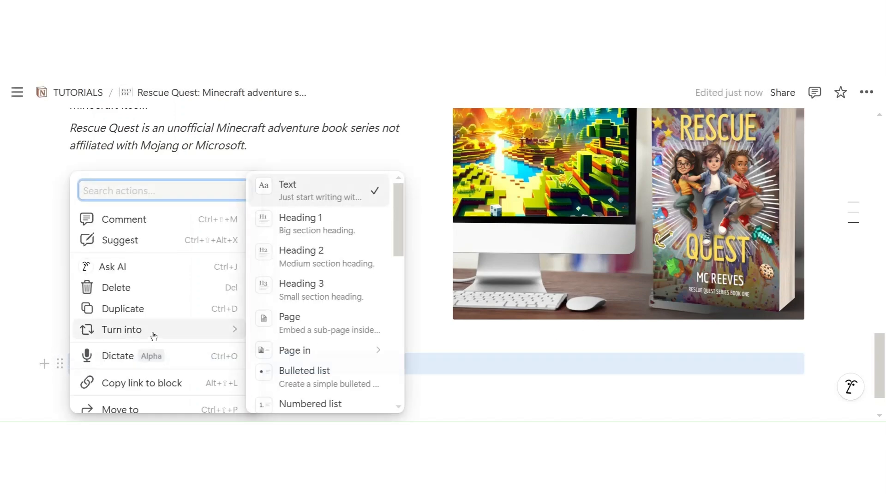
{"action": "left_click", "coordinate": [332, 221]}
{"action": "left_click", "coordinate": [285, 368]}
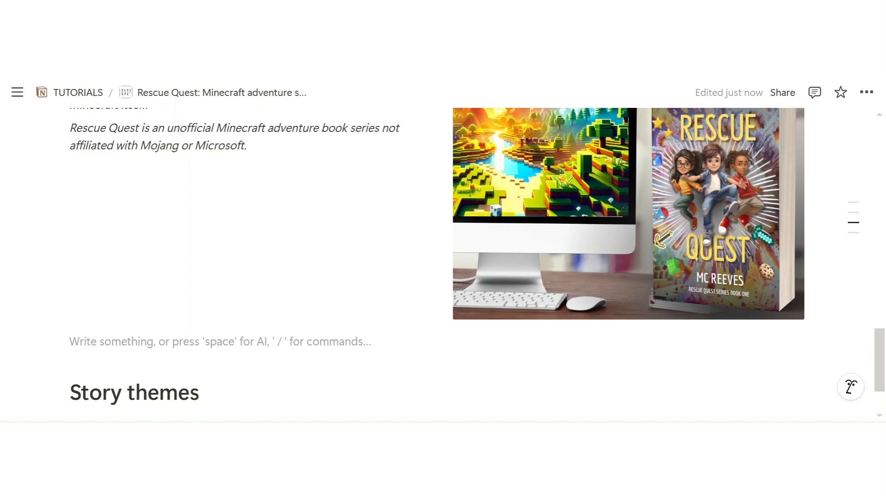
- Apply the yellow background color to the whole "Story themes" heading block
{"action": "left_click", "coordinate": [59, 391]}
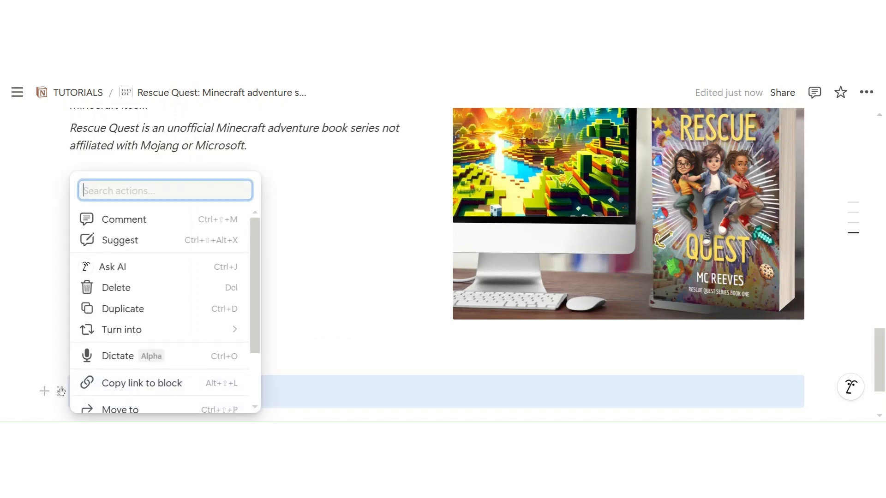
{"action": "mouse_move", "coordinate": [139, 333]}
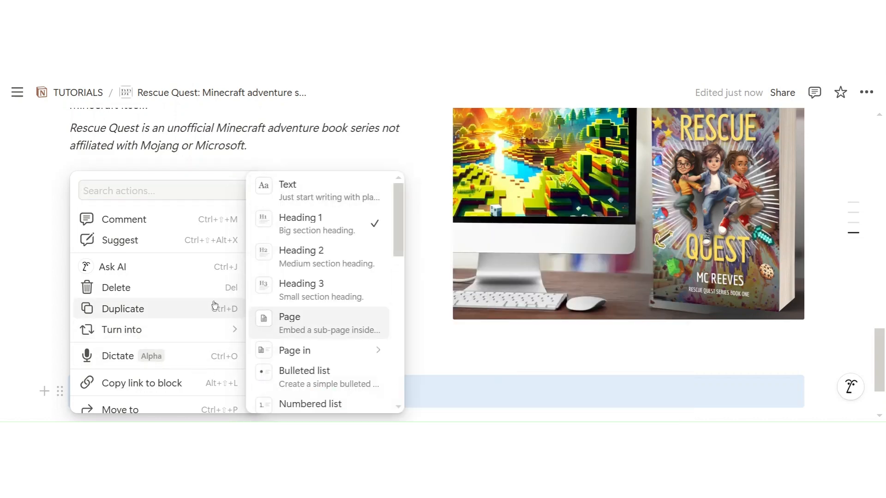
{"action": "scroll", "coordinate": [206, 332], "scroll_direction": "down", "scroll_amount": 2}
{"action": "mouse_move", "coordinate": [201, 363]}
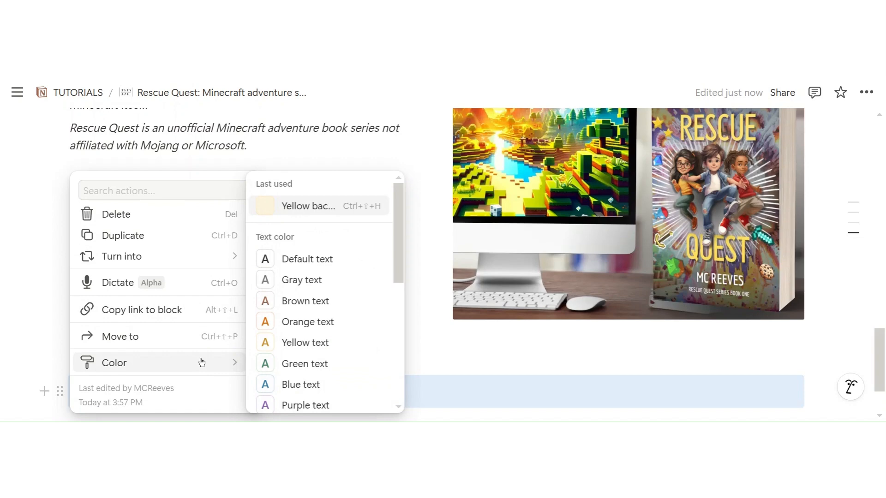
{"action": "left_click", "coordinate": [295, 207]}
{"action": "left_click", "coordinate": [367, 373]}
{"action": "scroll", "coordinate": [504, 360], "scroll_direction": "down", "scroll_amount": 2}
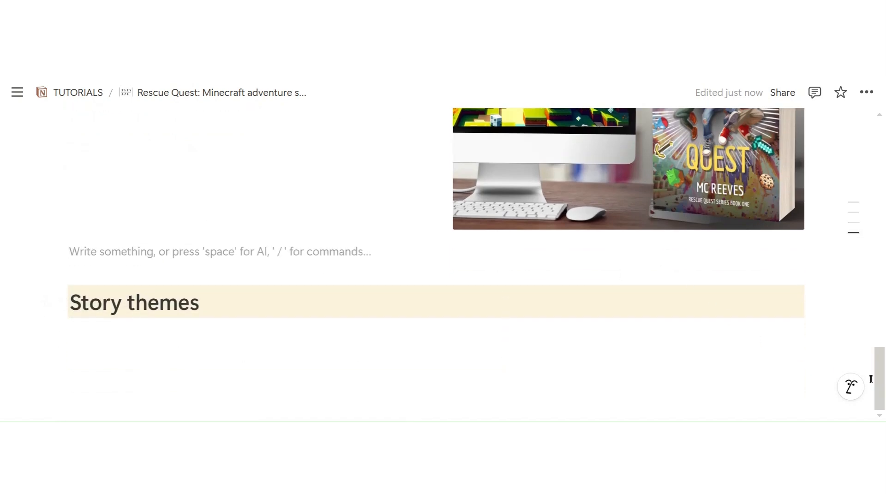
{"action": "mouse_move", "coordinate": [880, 383]}
{"action": "left_mouse_down"}
{"action": "mouse_move", "coordinate": [879, 148]}
{"action": "mouse_move", "coordinate": [879, 379]}
{"action": "left_mouse_up"}
- Add a Heading 2 reading "Key themes in the story include:" below the "Story themes" heading
{"action": "left_click", "coordinate": [324, 346]}
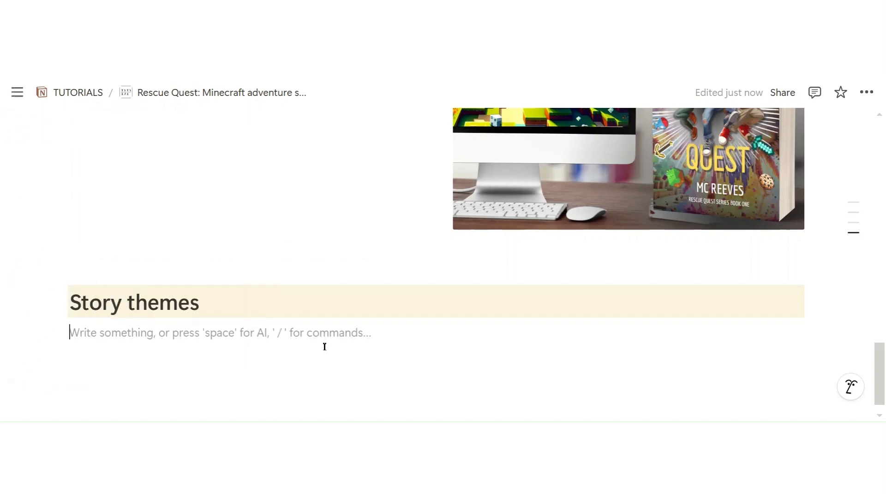
{"action": "type", "text": "/"}
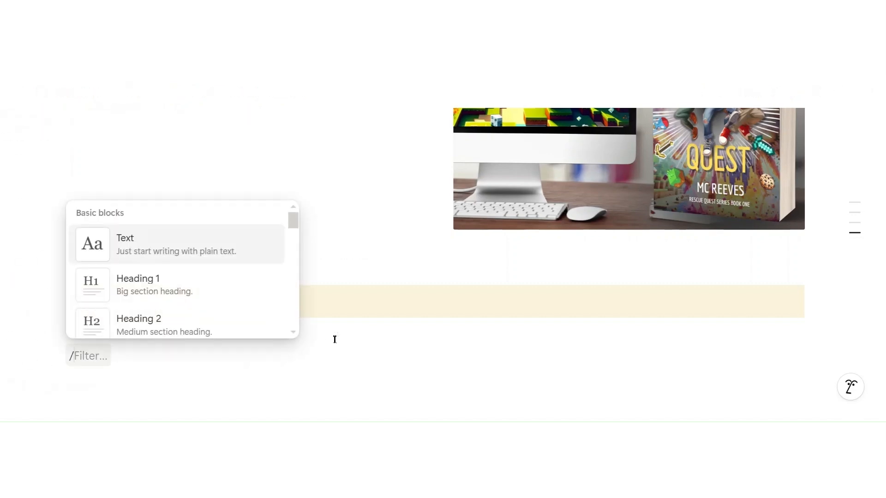
{"action": "left_click", "coordinate": [252, 323]}
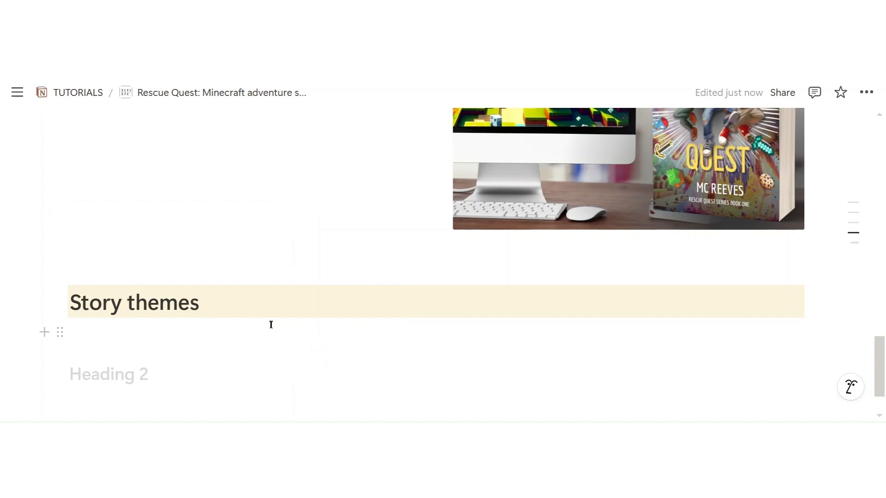
{"action": "type", "text": "Key themkes"}
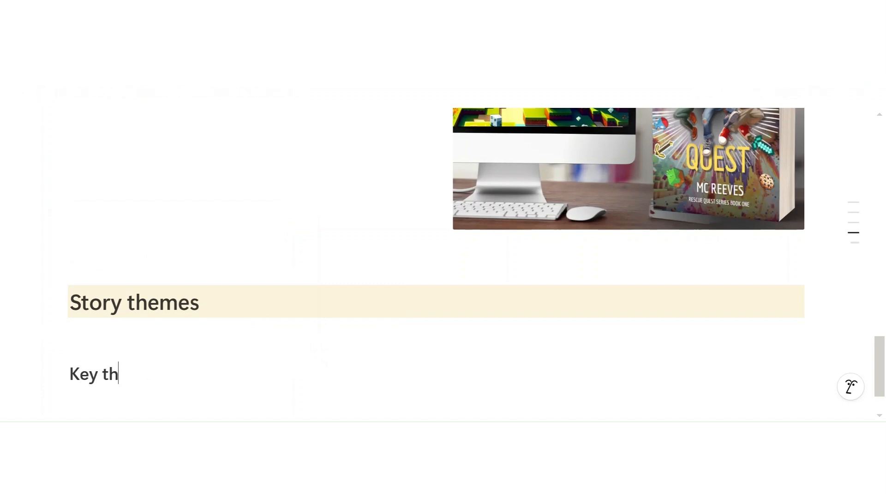
{"action": "key", "text": "BackSpace"}
{"action": "key", "text": "BackSpace"}
{"action": "type", "text": "es in t"}
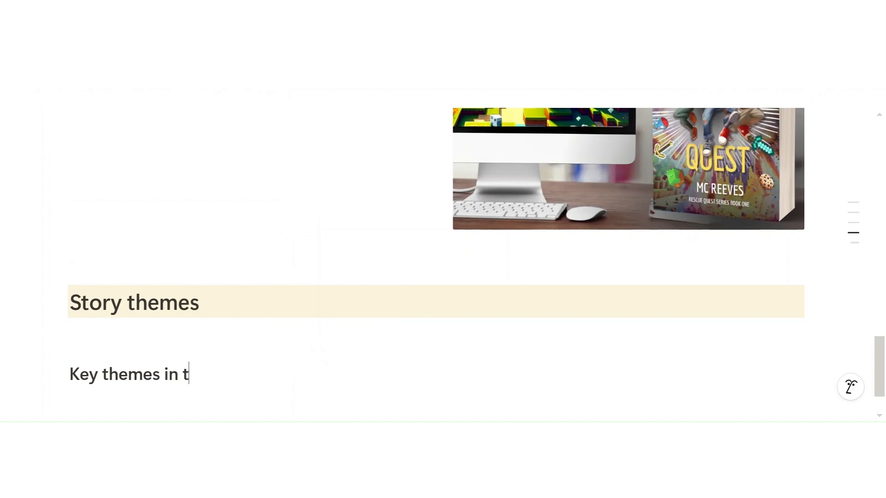
{"action": "type", "text": "he story include:"}
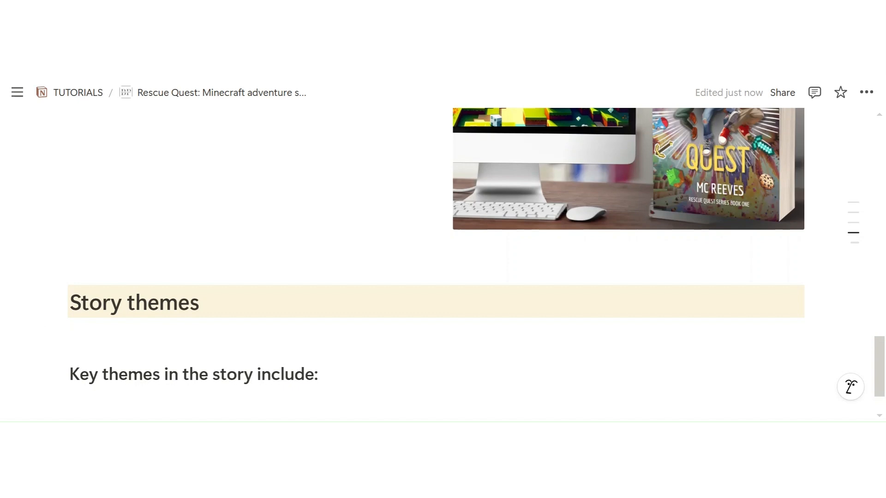
- Add the bulleted list of story themes, starting with "being bullied at school" and "overcoming challenges", beneath the key themes subheading
{"action": "scroll", "coordinate": [431, 324], "scroll_direction": "down", "scroll_amount": 2}
{"action": "left_click", "coordinate": [266, 355]}
{"action": "type", "text": "being bullied at school overcoming challenges epic quest to save a sibling forging alliances friendship helping others finding courage standing up for what you believe in wisdom of grandparent ethical questions using your knowledge"}
- Delete the empty line between the "Story themes" heading and the key themes subheading
{"action": "scroll", "coordinate": [465, 212], "scroll_direction": "up", "scroll_amount": 3}
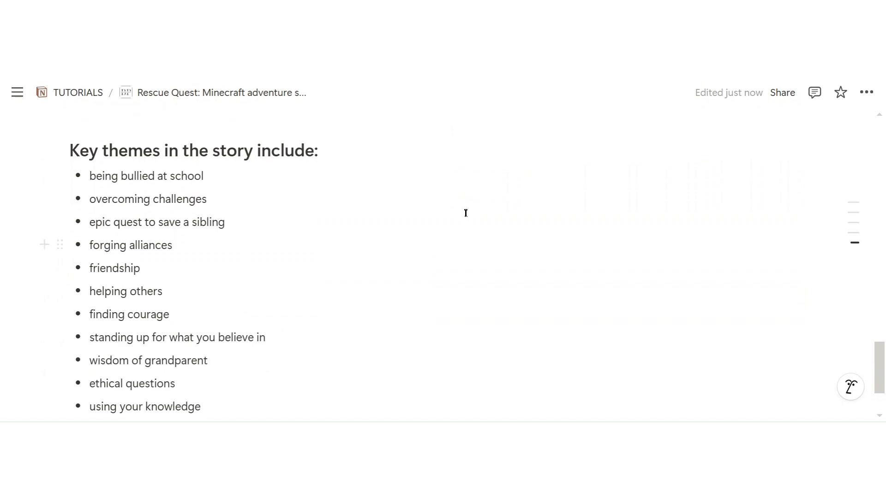
{"action": "left_click", "coordinate": [327, 225]}
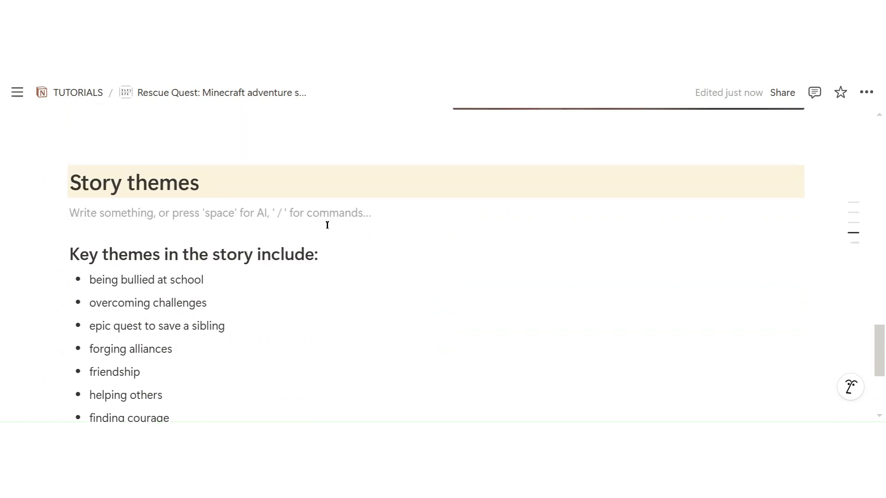
{"action": "key", "text": "BackSpace"}
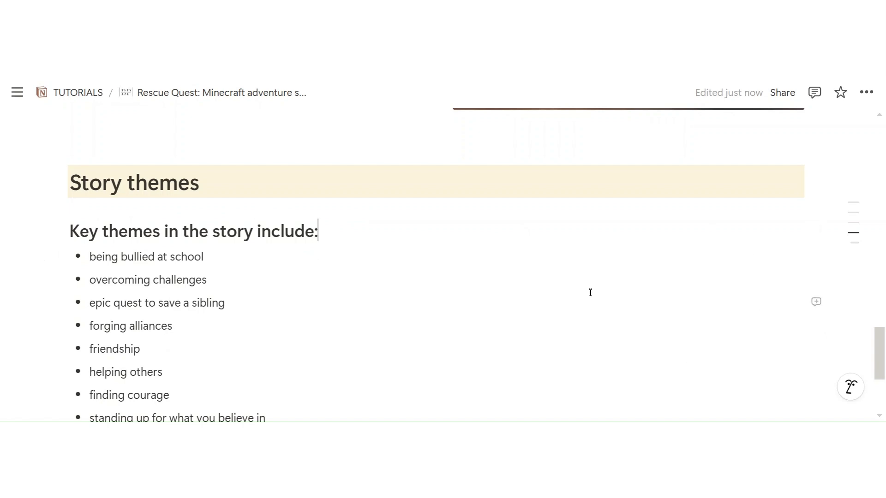
- Turn the "Key themes in the story include:" heading block into a two-column layout
{"action": "left_click", "coordinate": [60, 230]}
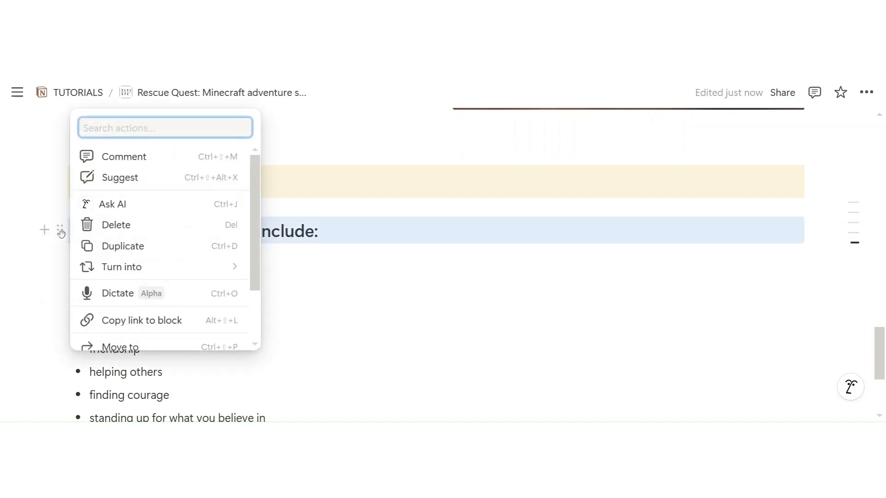
{"action": "mouse_move", "coordinate": [154, 271]}
{"action": "scroll", "coordinate": [286, 284], "scroll_direction": "down", "scroll_amount": 5}
{"action": "scroll", "coordinate": [298, 286], "scroll_direction": "down", "scroll_amount": 6}
{"action": "left_click", "coordinate": [316, 269]}
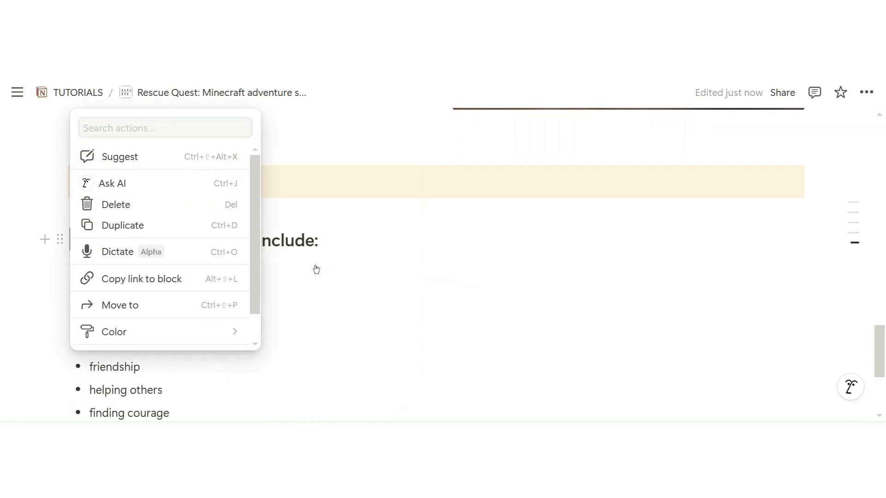
- Upload the annotated Rescue Quest book image into the empty second column beside the key themes subheading
{"action": "left_click", "coordinate": [547, 236]}
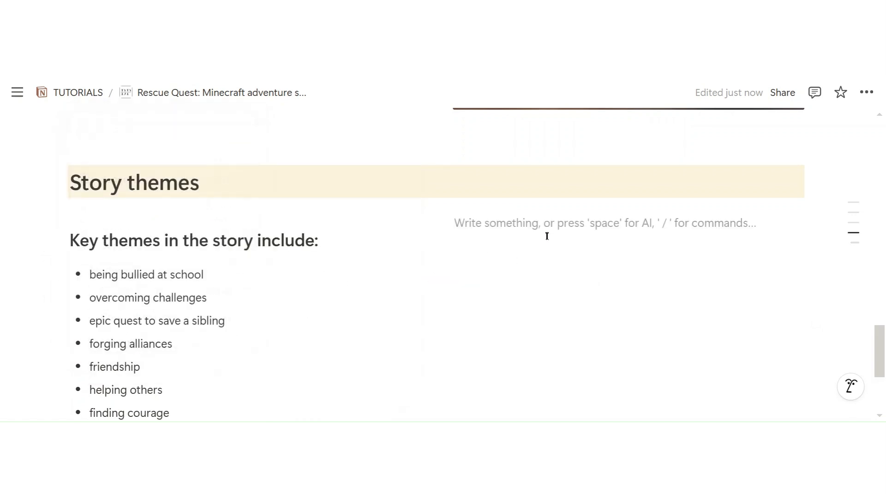
{"action": "type", "text": "/im"}
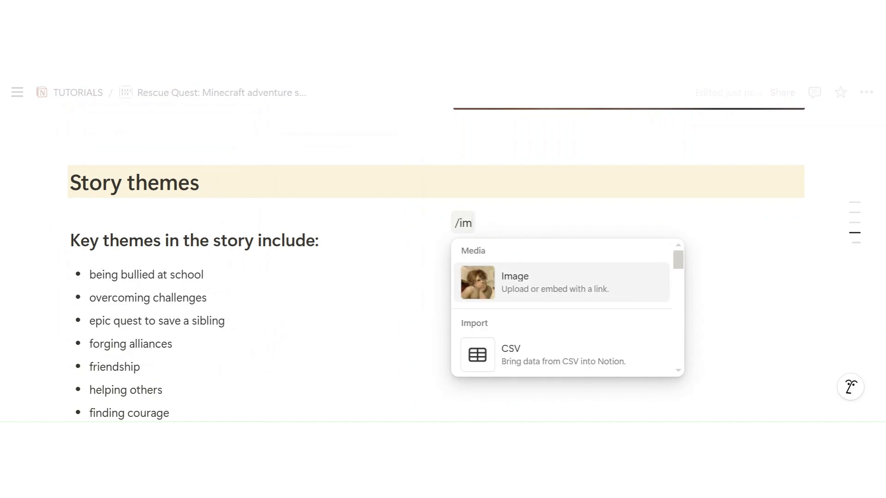
{"action": "left_click", "coordinate": [563, 279]}
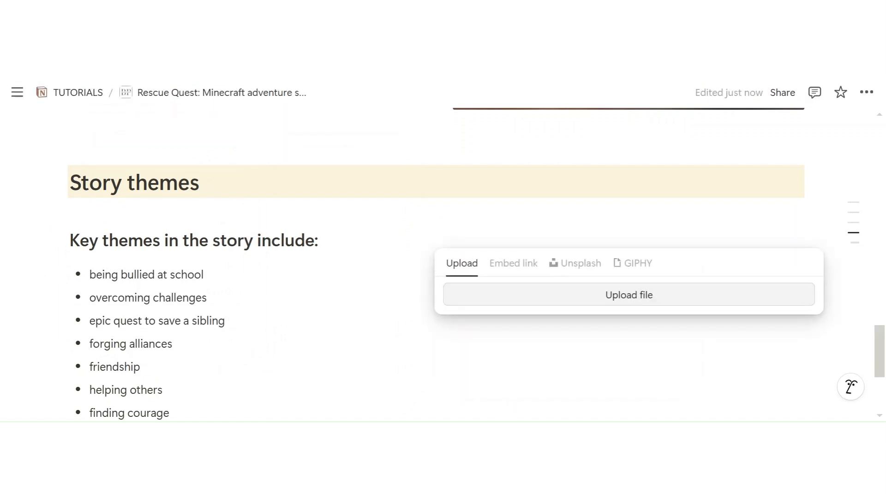
{"action": "left_click", "coordinate": [585, 292]}
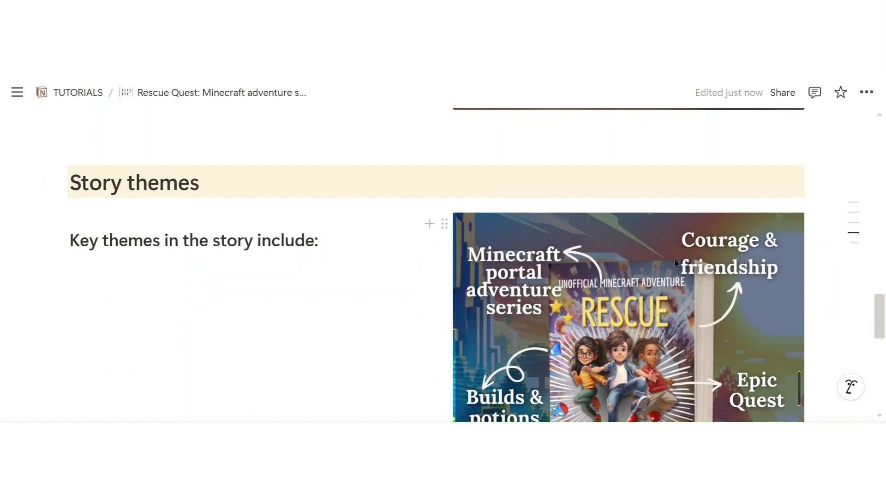
- Move the whole bulleted list of story themes into the first column, directly under the "Key themes in the story include:" subheading
{"action": "left_click", "coordinate": [335, 291]}
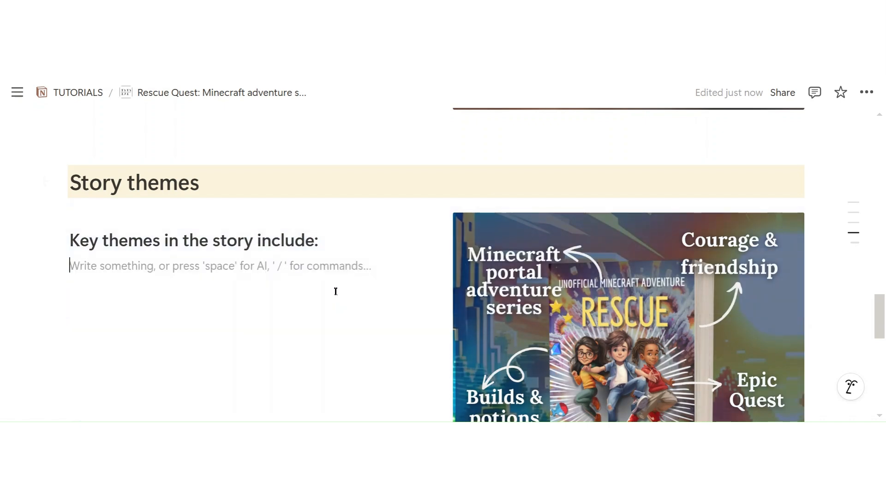
{"action": "scroll", "coordinate": [513, 231], "scroll_direction": "down", "scroll_amount": 4}
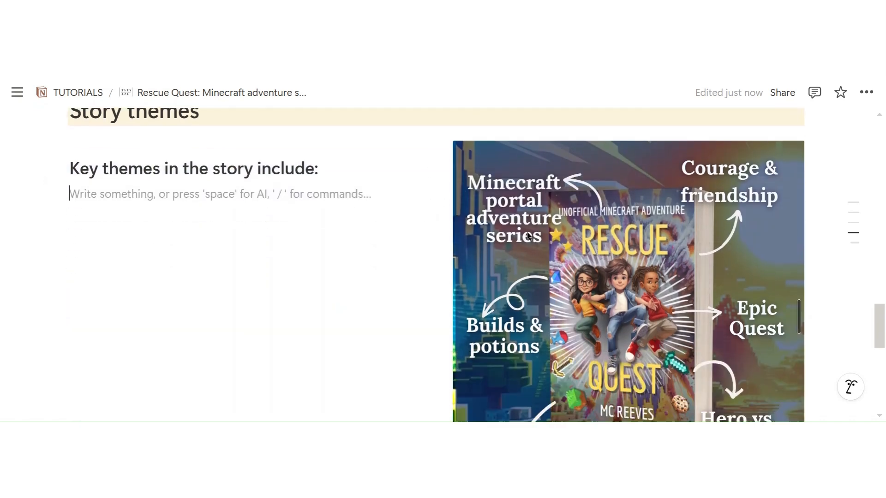
{"action": "scroll", "coordinate": [521, 252], "scroll_direction": "up", "scroll_amount": 4}
{"action": "scroll", "coordinate": [521, 249], "scroll_direction": "down", "scroll_amount": 5}
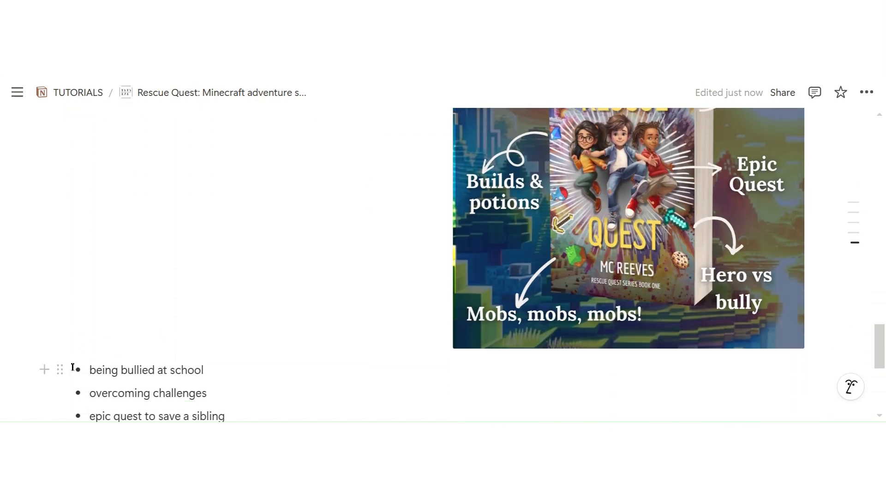
{"action": "scroll", "coordinate": [244, 339], "scroll_direction": "down", "scroll_amount": 5}
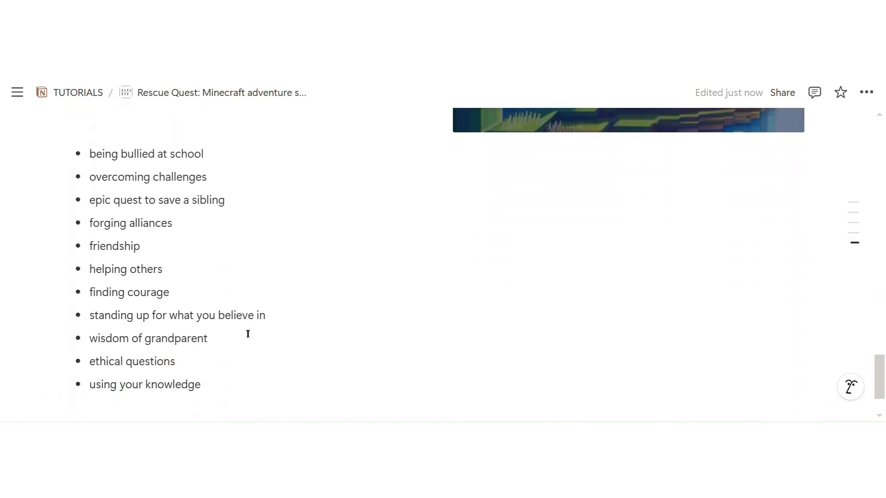
{"action": "left_click_drag", "start_coordinate": [223, 382], "coordinate": [88, 168]}
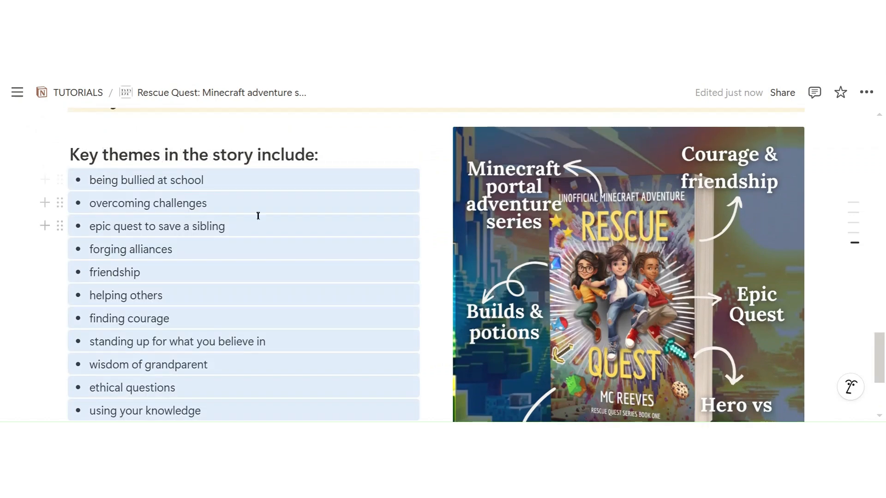
{"action": "left_click", "coordinate": [299, 208]}
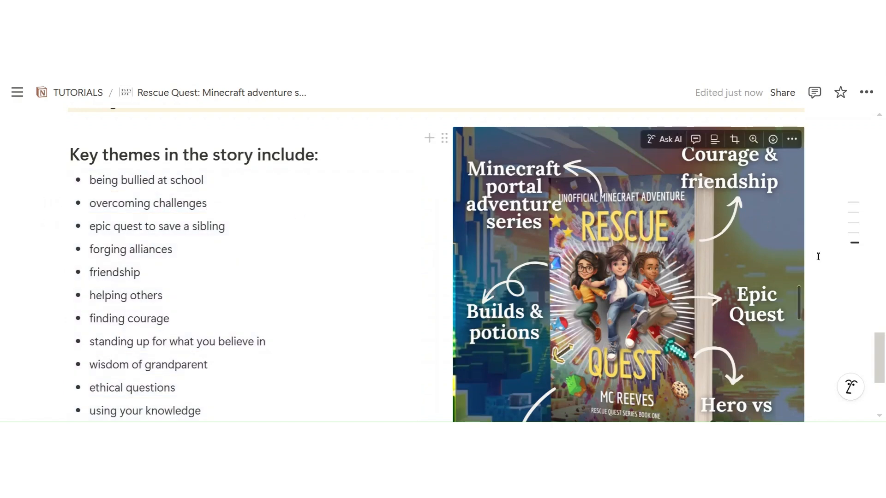
{"action": "scroll", "coordinate": [337, 248], "scroll_direction": "up", "scroll_amount": 2}
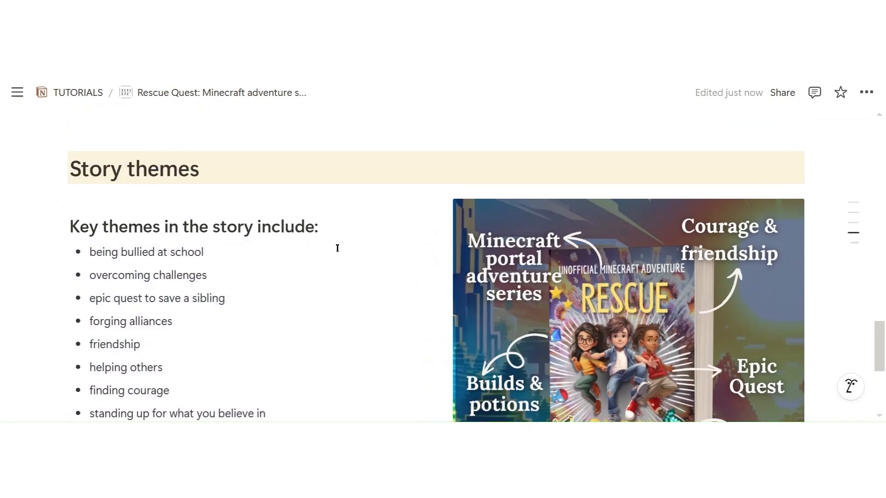
{"action": "scroll", "coordinate": [340, 249], "scroll_direction": "down", "scroll_amount": 2}
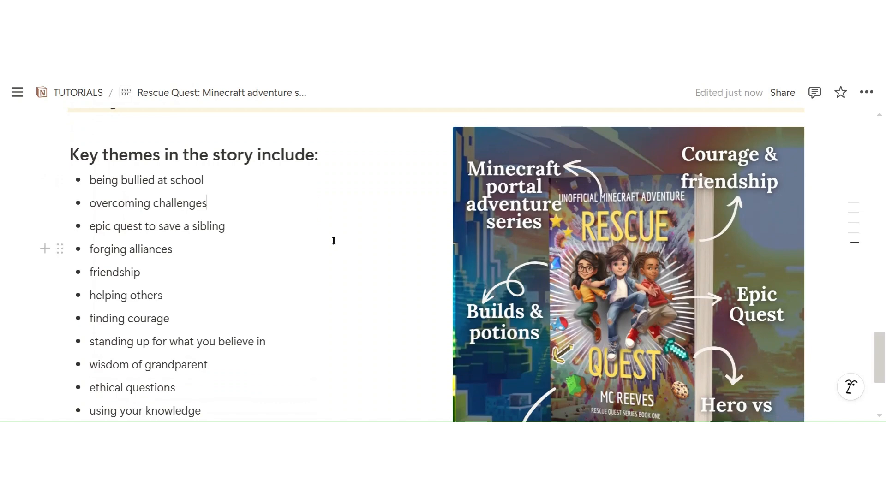
- Add a Heading 1 reading "Main characters" below the story themes section
{"action": "scroll", "coordinate": [336, 241], "scroll_direction": "down", "scroll_amount": 4}
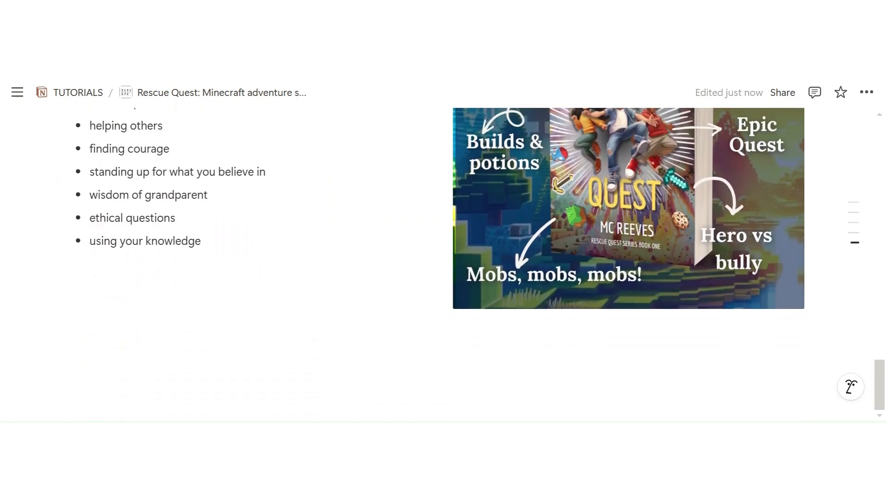
{"action": "left_click", "coordinate": [404, 365]}
{"action": "key", "text": "Return"}
{"action": "type", "text": "Main characters"}
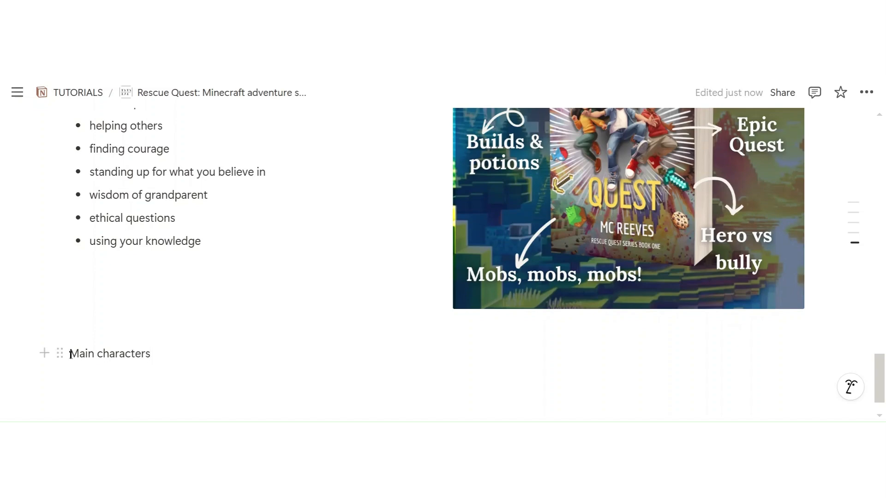
{"action": "left_click", "coordinate": [60, 353]}
{"action": "mouse_move", "coordinate": [134, 334]}
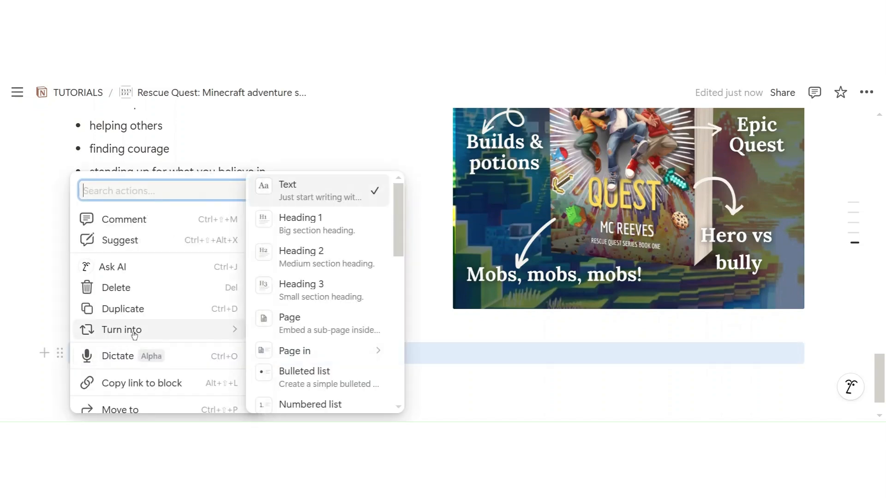
{"action": "left_click", "coordinate": [314, 230]}
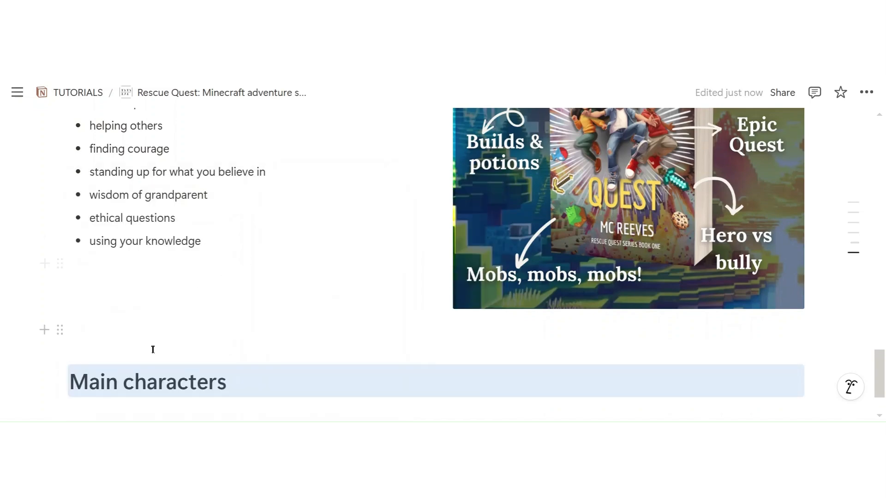
- Apply the yellow background color to the "Main characters" heading block and start an empty line below it
{"action": "scroll", "coordinate": [253, 363], "scroll_direction": "down", "scroll_amount": 1}
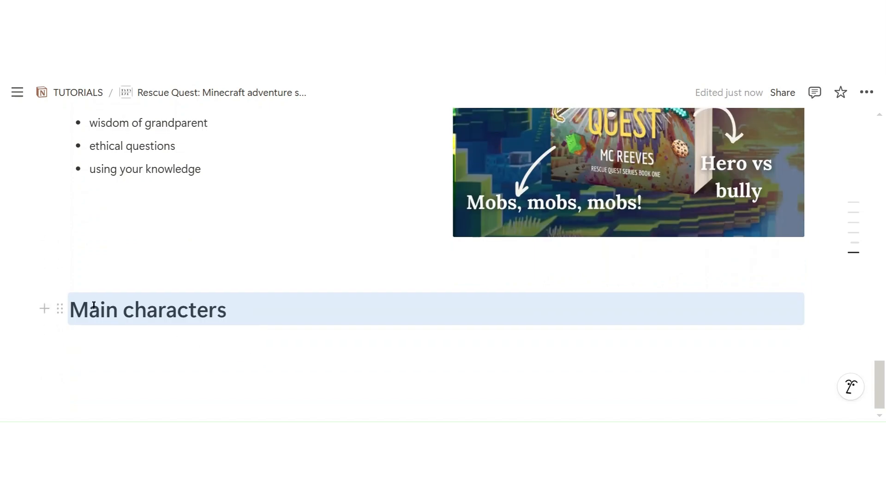
{"action": "left_click", "coordinate": [60, 308]}
{"action": "scroll", "coordinate": [183, 360], "scroll_direction": "down", "scroll_amount": 2}
{"action": "mouse_move", "coordinate": [197, 363]}
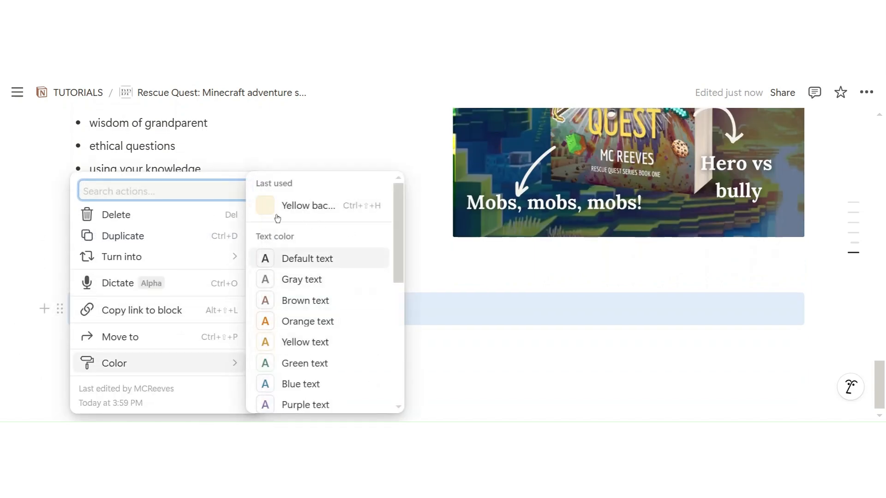
{"action": "left_click", "coordinate": [304, 205]}
{"action": "left_click", "coordinate": [458, 361]}
{"action": "scroll", "coordinate": [460, 291], "scroll_direction": "up", "scroll_amount": 8}
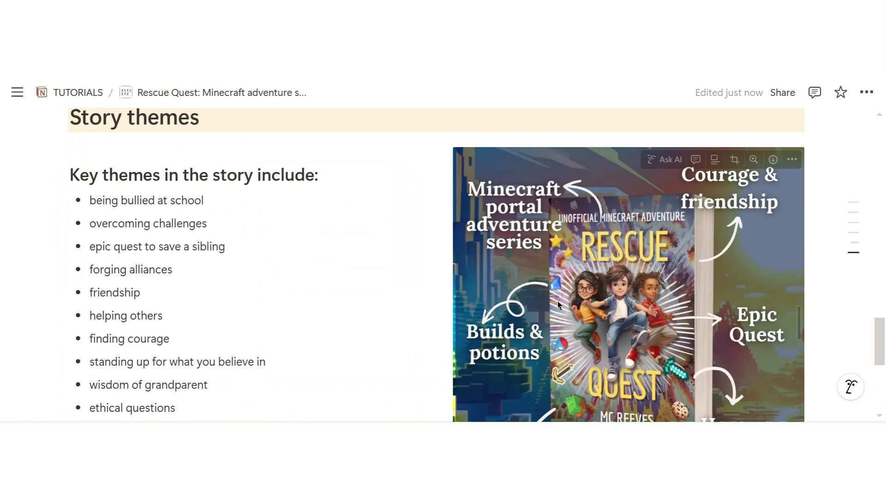
{"action": "scroll", "coordinate": [460, 291], "scroll_direction": "down", "scroll_amount": 9}
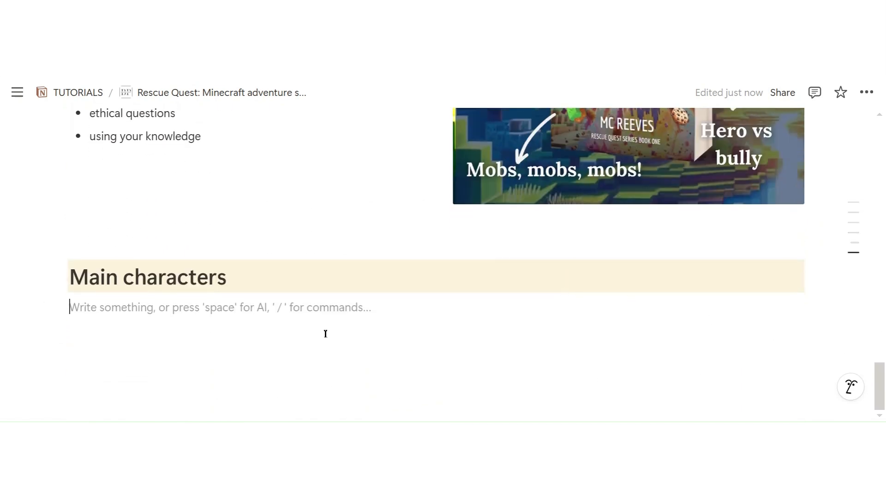
- Insert a two-column layout below the "Main characters" heading, leaving one empty line between them
{"action": "key", "text": "Return"}
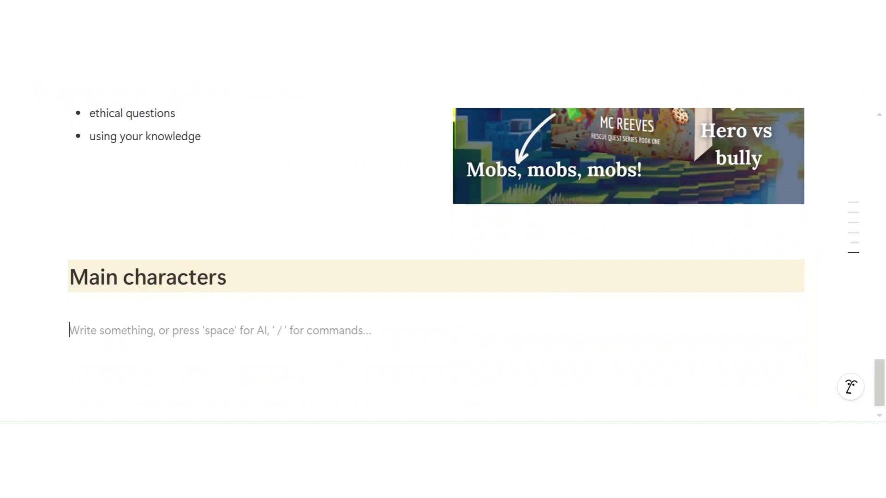
{"action": "type", "text": "/"}
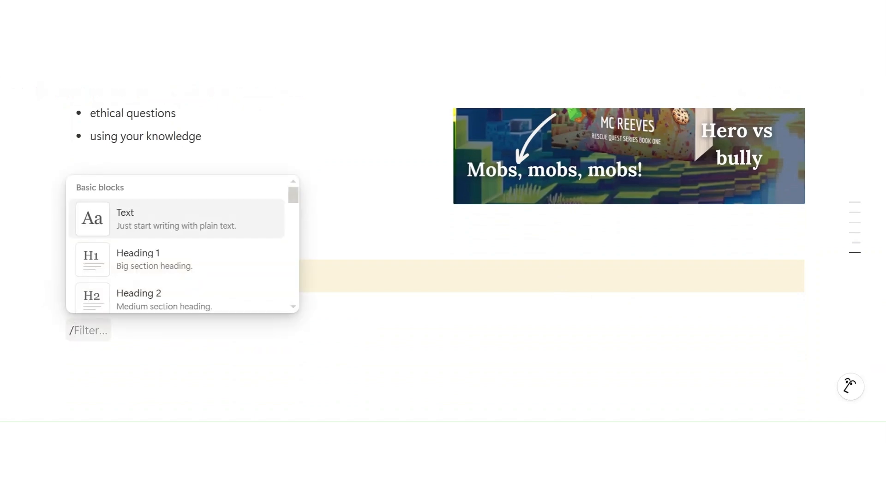
{"action": "type", "text": "2"}
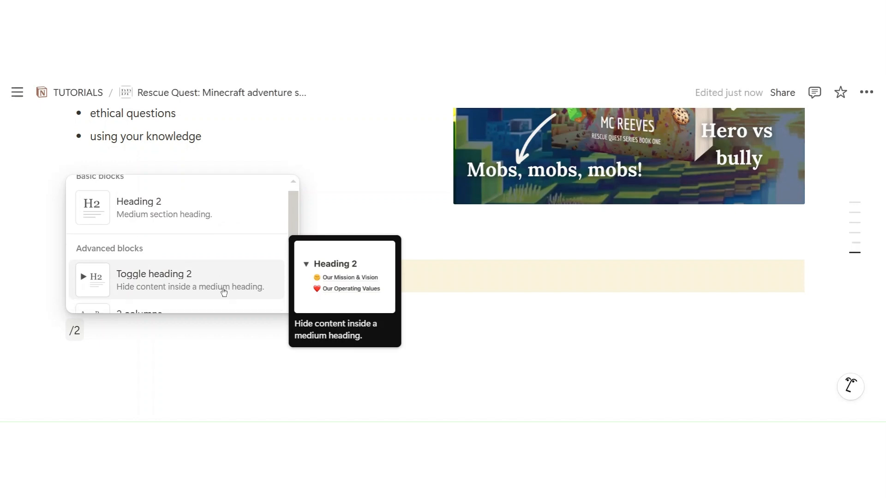
{"action": "scroll", "coordinate": [226, 270], "scroll_direction": "down", "scroll_amount": 1}
{"action": "left_click", "coordinate": [220, 298]}
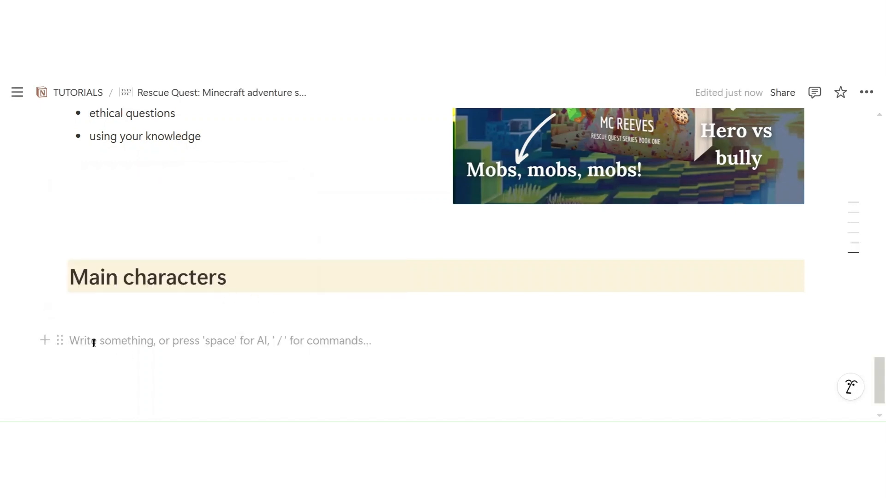
- Upload the illustration of the boy in the blue jacket into the first column under "Main characters"
{"action": "type", "text": "/image"}
{"action": "key", "text": "Return"}
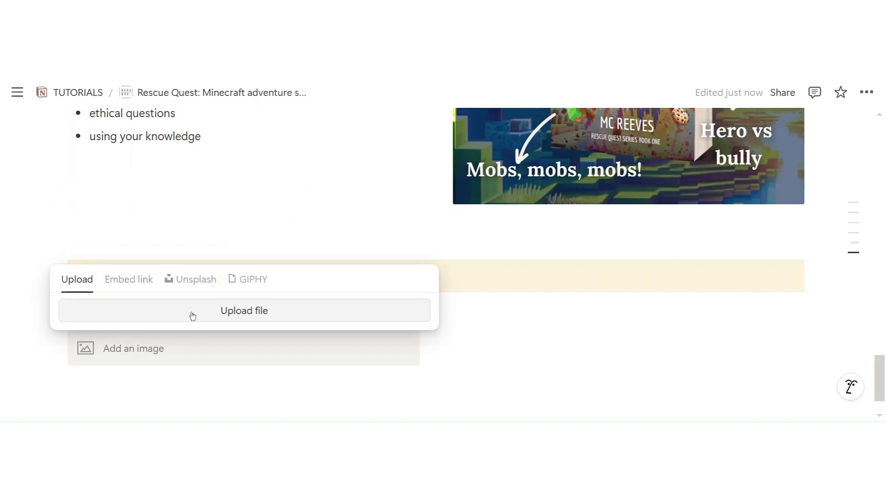
{"action": "left_click", "coordinate": [244, 310]}
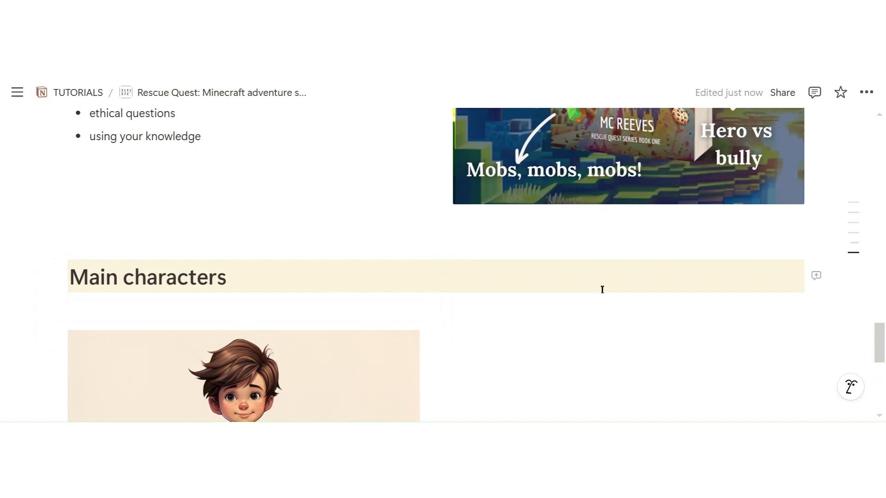
{"action": "scroll", "coordinate": [601, 286], "scroll_direction": "down", "scroll_amount": 3}
- Add a Heading 1 reading "Hero: Tom" in the second column beside the boy's illustration
{"action": "left_click", "coordinate": [543, 277]}
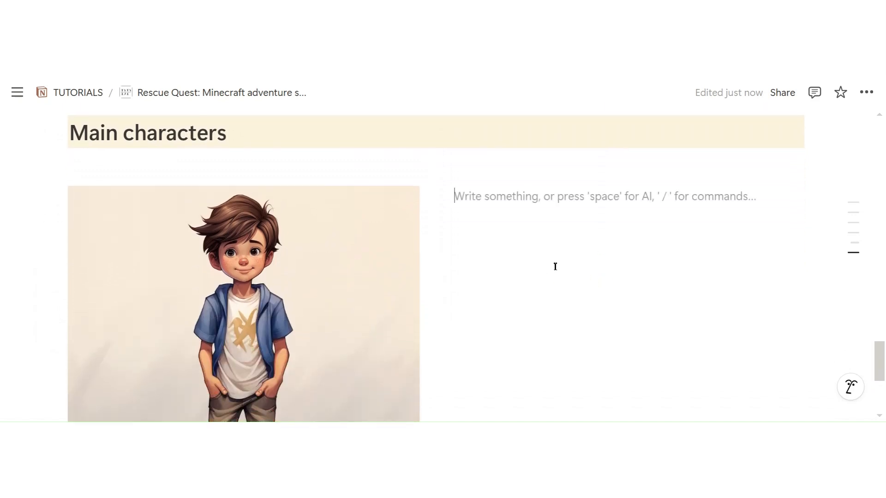
{"action": "type", "text": "Hero: Tom"}
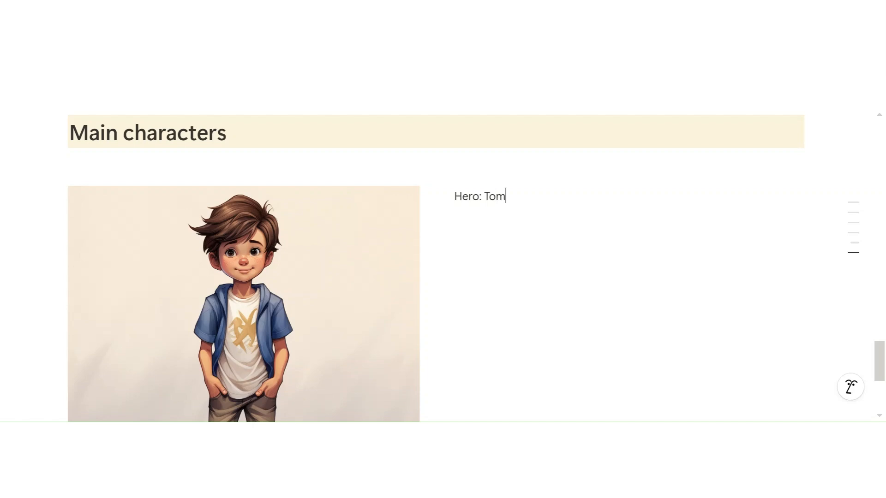
{"action": "left_click", "coordinate": [445, 195]}
{"action": "mouse_move", "coordinate": [374, 249]}
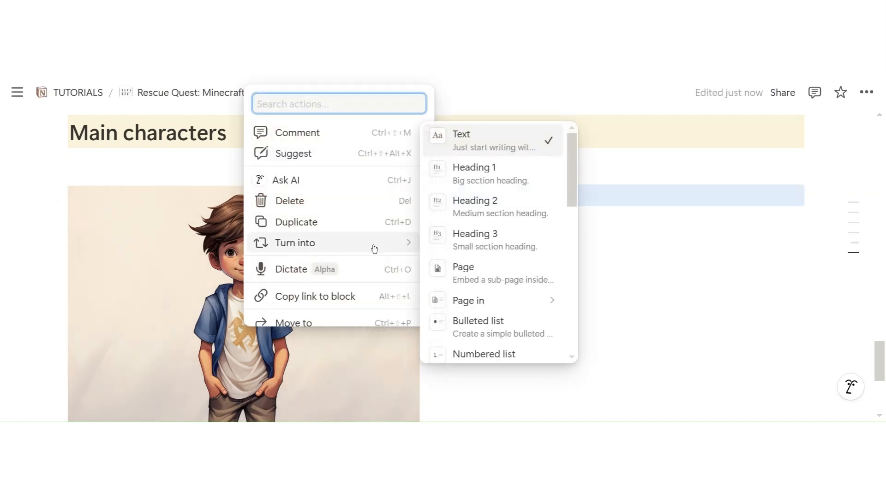
{"action": "left_click", "coordinate": [475, 180]}
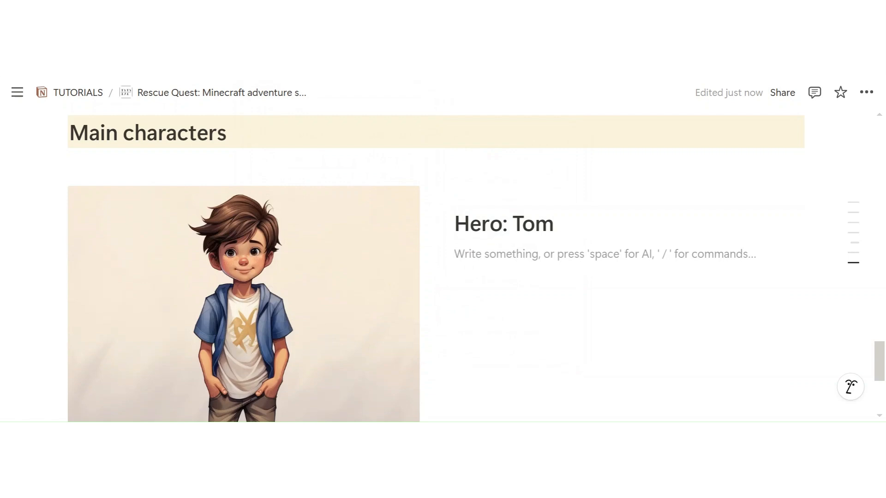
- Add the hero's description paragraph, starting "Tom loves Minecraft and plays it with his little sister", beneath the "Hero: Tom" heading
{"action": "type", "text": "Tom loves Minecraft and plays it with his little sister Alice. He is the smallest boy in school and along with his friends; Aarna and Lev, is bullied by Hunter Graeme. He was also bullied in his previous school and we learn that when he told a teacher he became an outcast. During his quest to rescue Alice he learns key lessons about overcoming his fears, helping others and becoming a leader."}
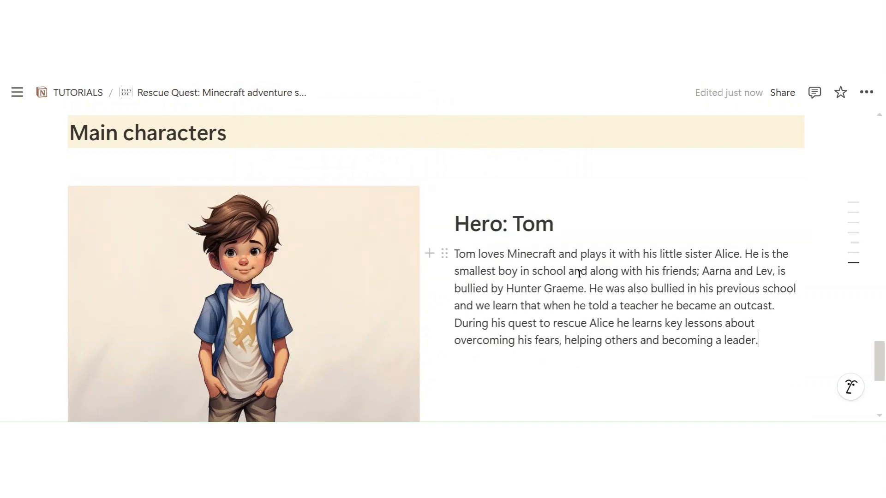
{"action": "scroll", "coordinate": [634, 182], "scroll_direction": "down", "scroll_amount": 3}
{"action": "scroll", "coordinate": [633, 186], "scroll_direction": "down", "scroll_amount": 2}
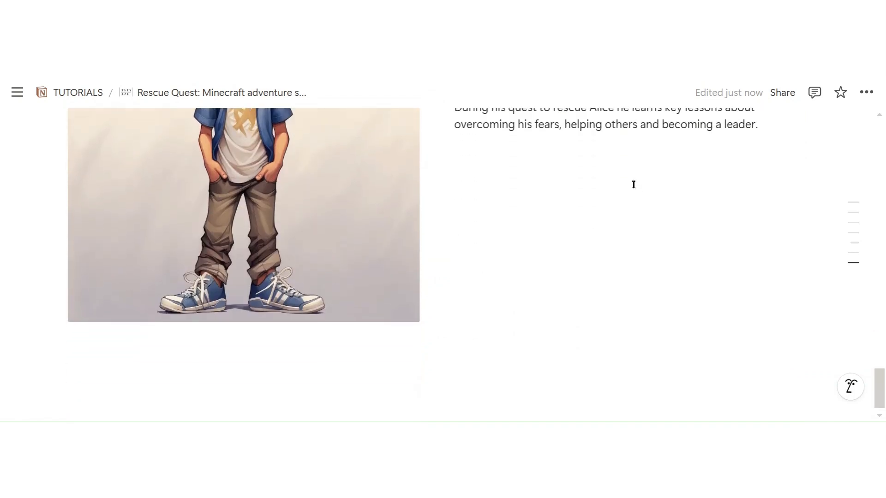
{"action": "scroll", "coordinate": [632, 183], "scroll_direction": "up", "scroll_amount": 3}
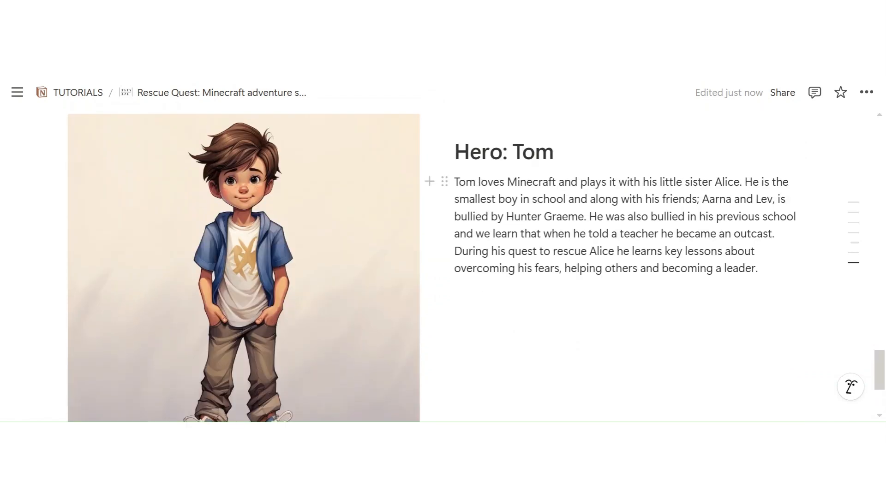
- Insert a two-column layout below the illustration of the boy in the blue jacket
{"action": "scroll", "coordinate": [556, 257], "scroll_direction": "down", "scroll_amount": 4}
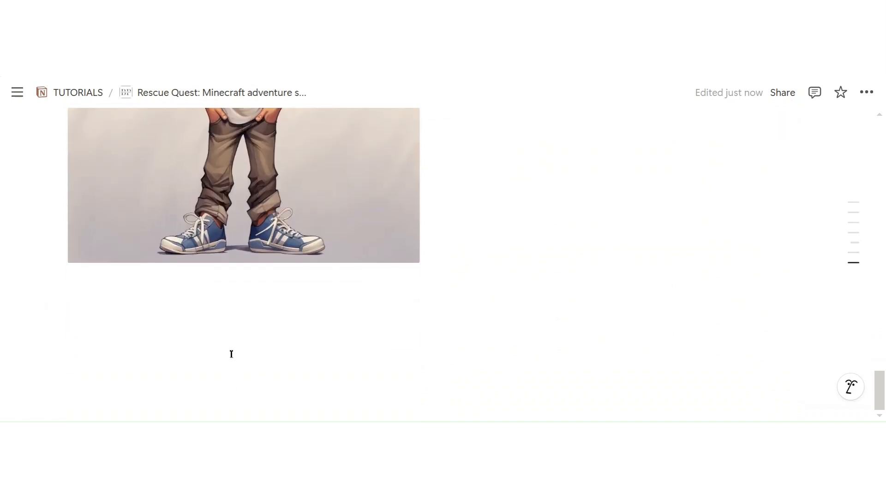
{"action": "left_click", "coordinate": [231, 353]}
{"action": "type", "text": "/"}
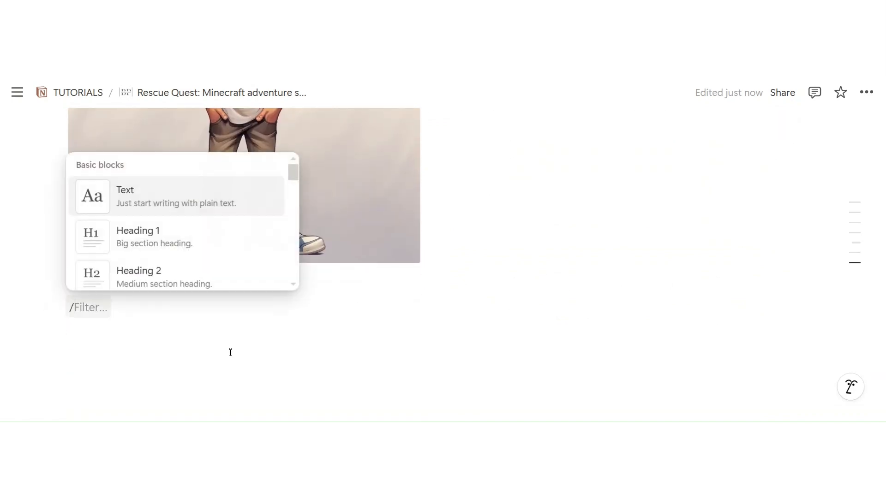
{"action": "type", "text": "2"}
{"action": "scroll", "coordinate": [218, 242], "scroll_direction": "down", "scroll_amount": 3}
{"action": "key", "text": "BackSpace"}
{"action": "key", "text": "BackSpace"}
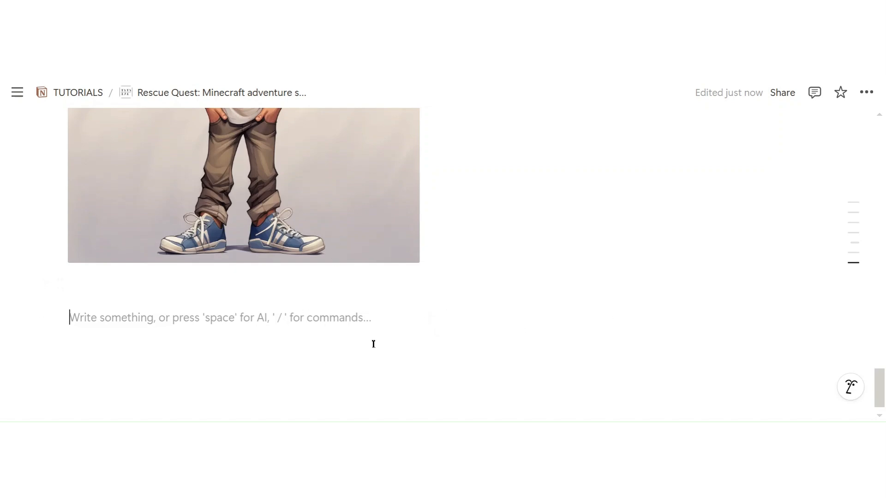
- Upload the illustration of the angry boy in the black cap into the first column of the new layout
{"action": "scroll", "coordinate": [607, 131], "scroll_direction": "up", "scroll_amount": 3}
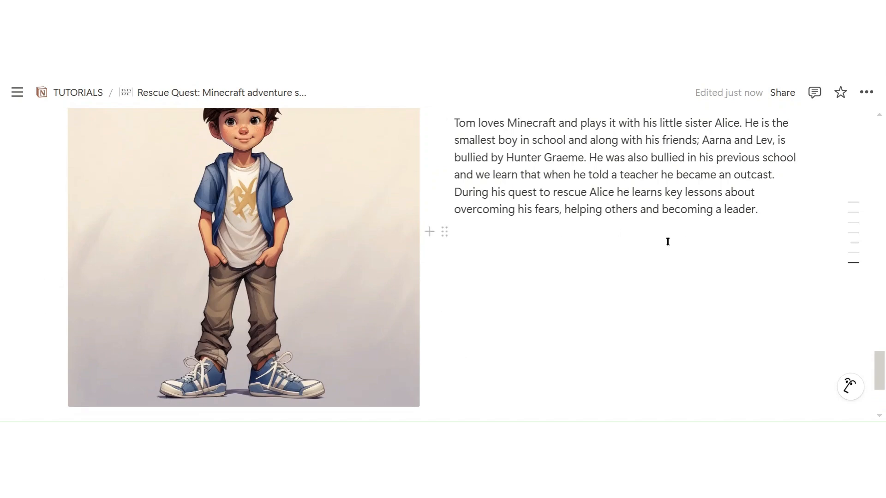
{"action": "scroll", "coordinate": [638, 245], "scroll_direction": "down", "scroll_amount": 2}
{"action": "scroll", "coordinate": [639, 245], "scroll_direction": "down", "scroll_amount": 1}
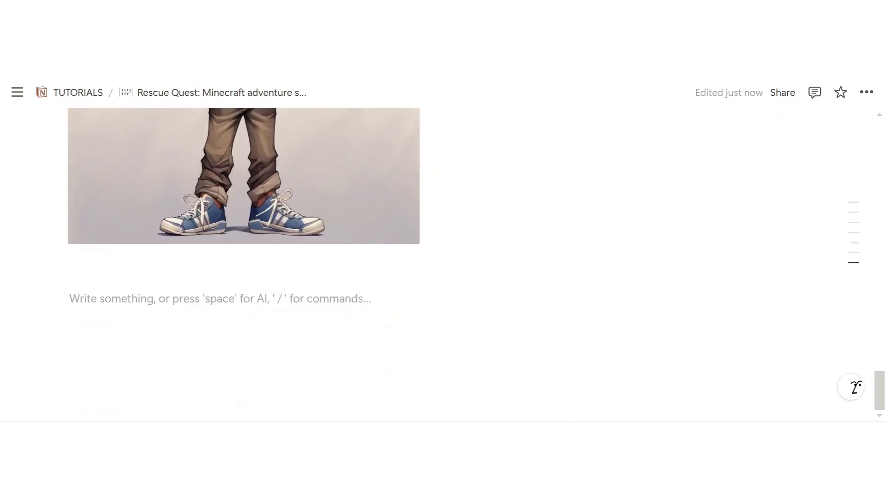
{"action": "type", "text": "/im"}
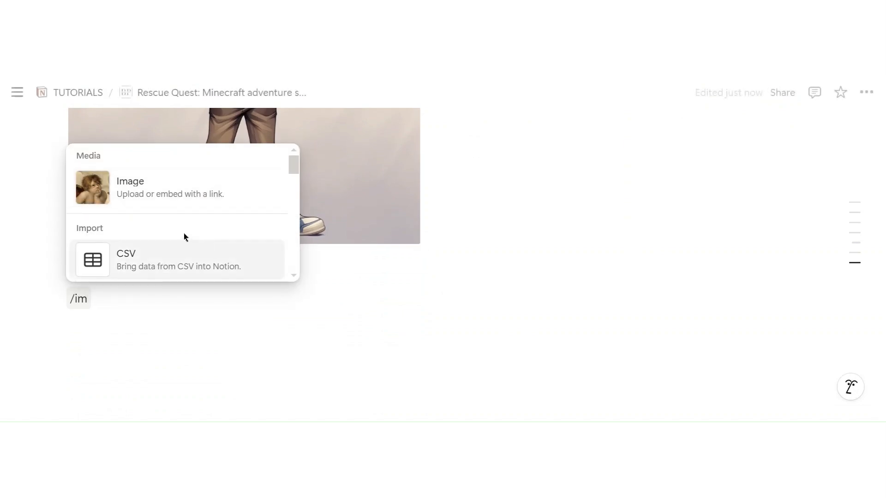
{"action": "left_click", "coordinate": [184, 199]}
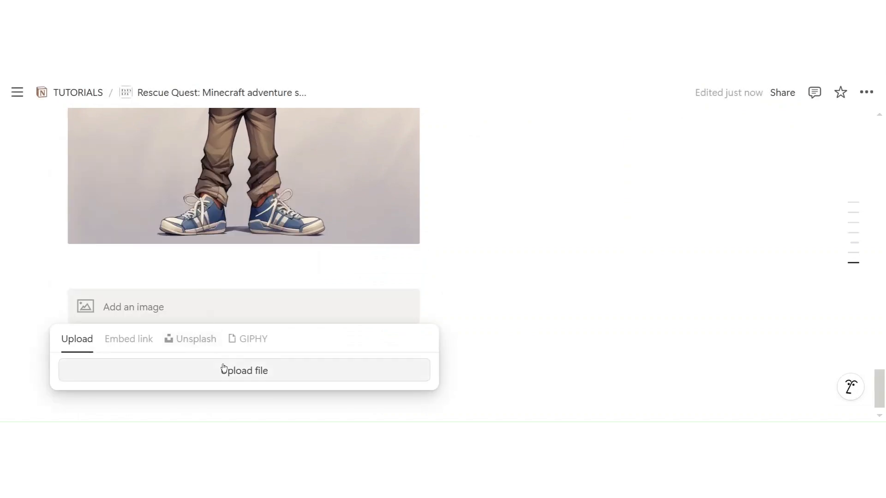
{"action": "left_click", "coordinate": [235, 372]}
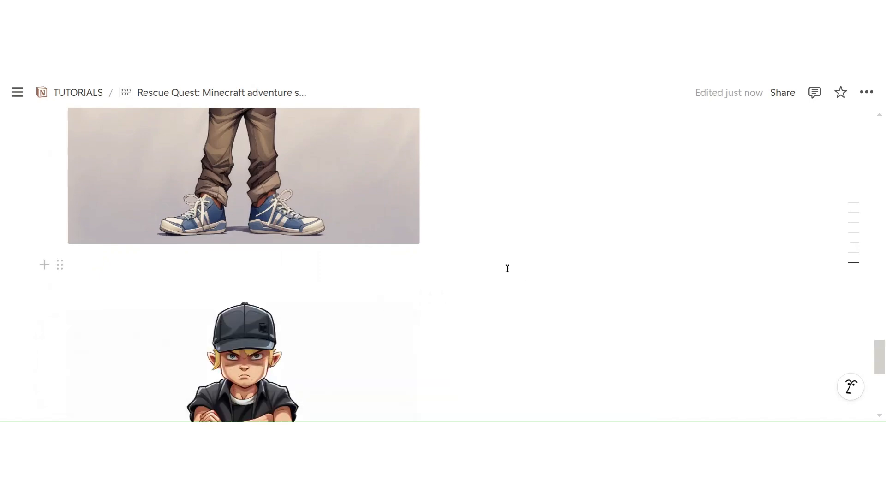
- Add a Heading 1 reading "School bully: Hunter" beside the capped boy's illustration, with the description starting "The real world antagonist Hunter bullies Tom" beneath it
{"action": "scroll", "coordinate": [524, 275], "scroll_direction": "down", "scroll_amount": 3}
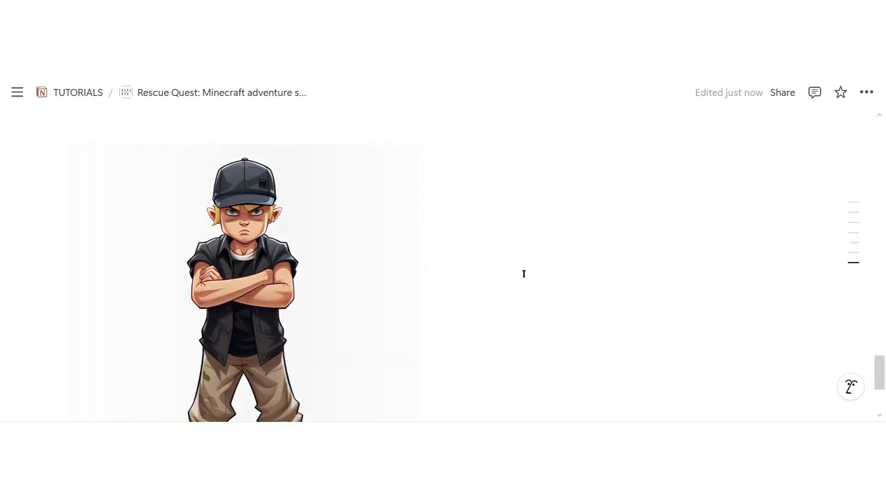
{"action": "left_click", "coordinate": [589, 191]}
{"action": "scroll", "coordinate": [593, 194], "scroll_direction": "up", "scroll_amount": 2}
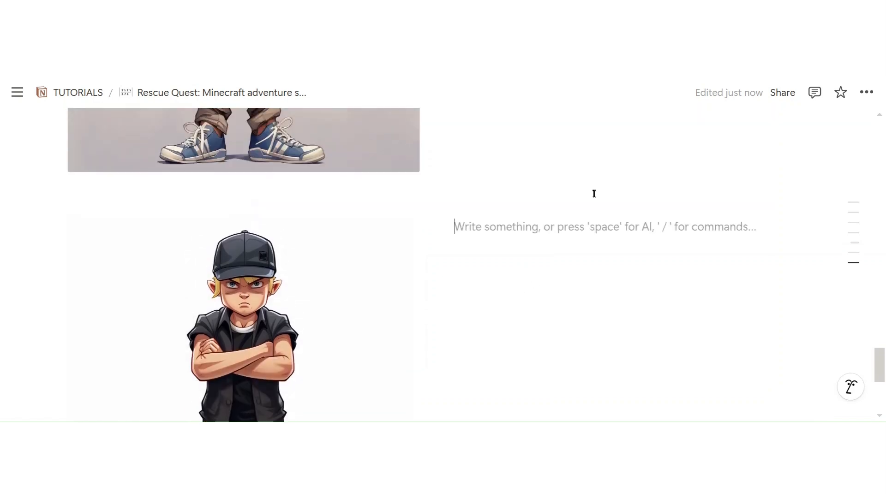
{"action": "type", "text": "School bully"}
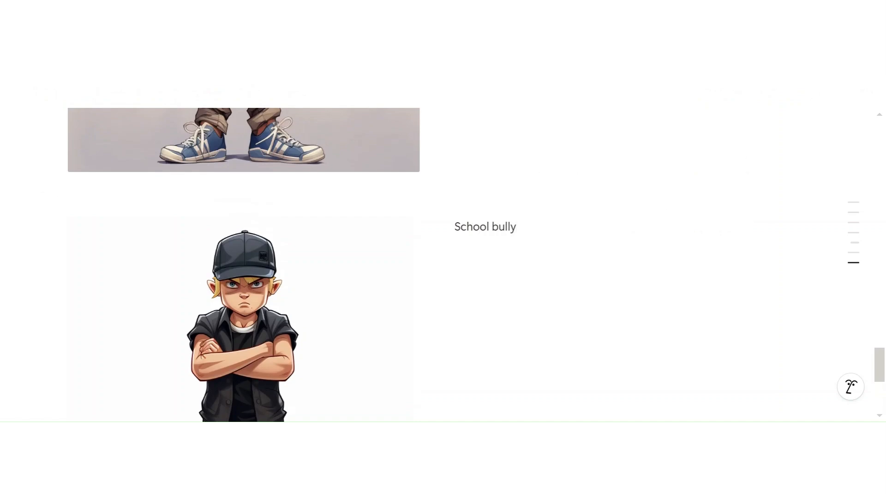
{"action": "type", "text": ": Hunter"}
{"action": "left_click", "coordinate": [444, 226]}
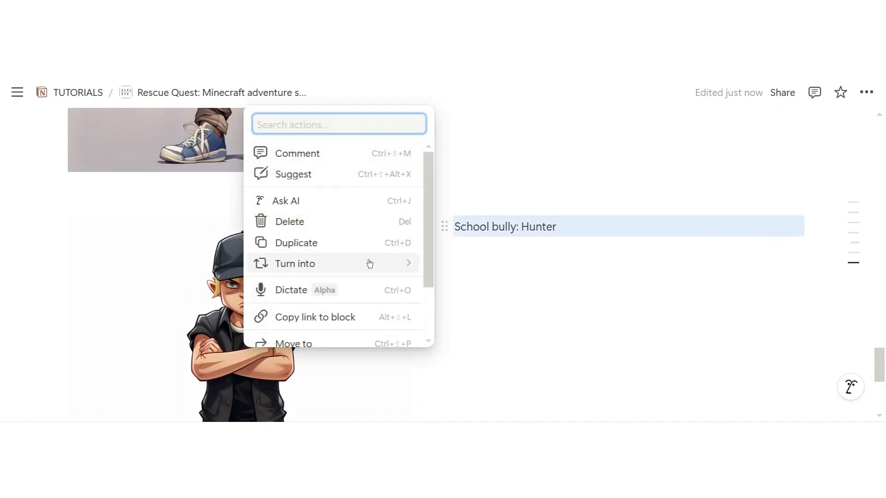
{"action": "mouse_move", "coordinate": [372, 267]}
{"action": "left_click", "coordinate": [504, 190]}
{"action": "left_click", "coordinate": [621, 294]}
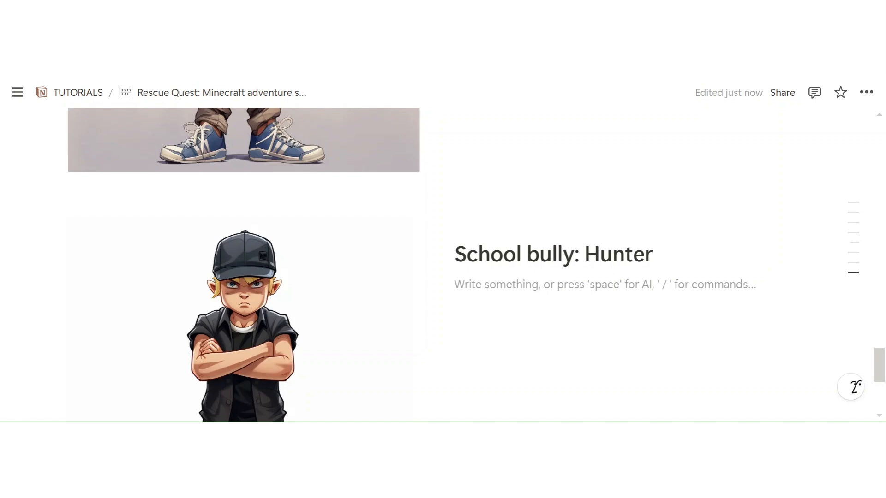
{"action": "type", "text": "The real world antagonist Hunter bullies Tom, Aarna and Lev on a daily basis at St Fortis school but is there something going on at home that makes him behave this way?"}
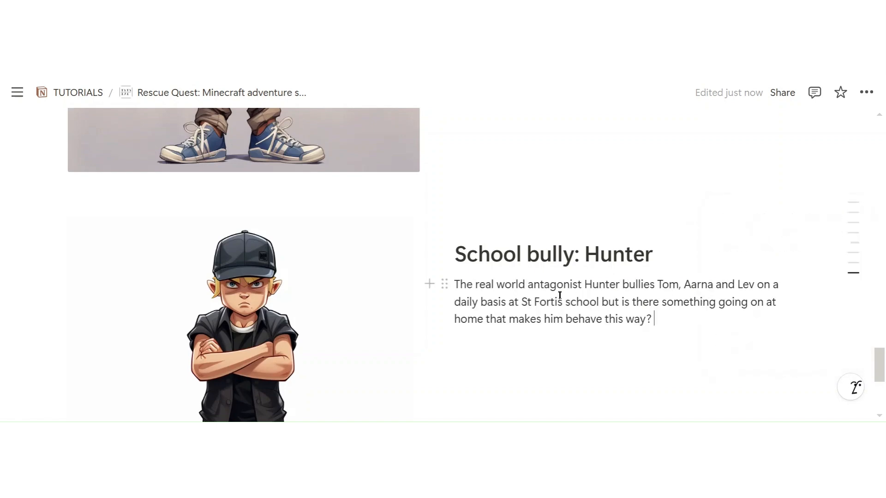
- Insert another two-column layout below the illustration of the boy in the black cap
{"action": "scroll", "coordinate": [570, 253], "scroll_direction": "down", "scroll_amount": 5}
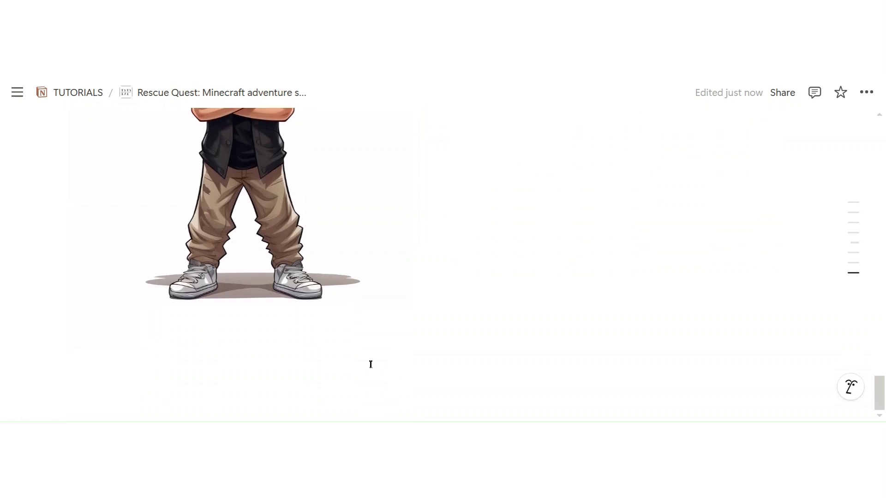
{"action": "left_click", "coordinate": [371, 365]}
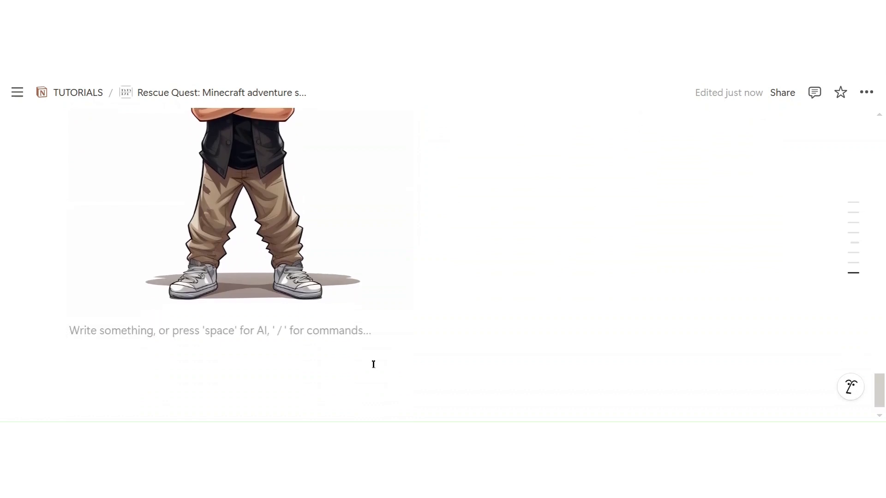
{"action": "type", "text": "/2"}
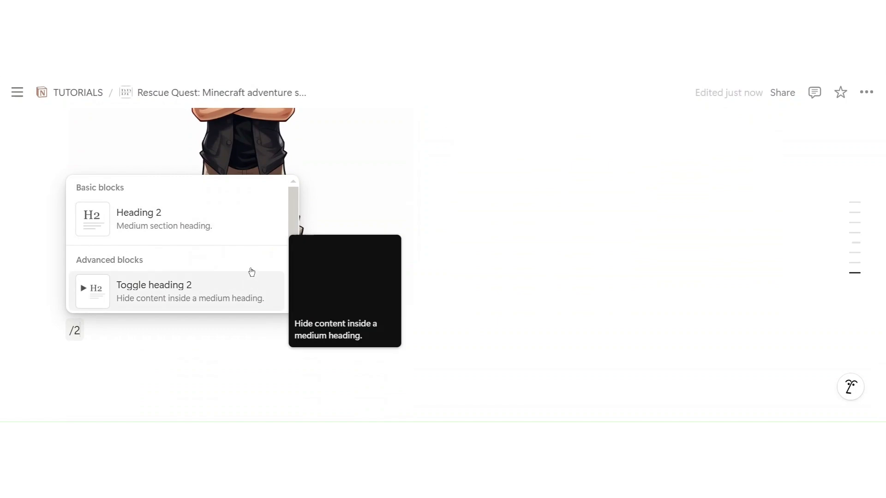
{"action": "scroll", "coordinate": [245, 263], "scroll_direction": "down", "scroll_amount": 2}
{"action": "key", "text": "BackSpace"}
{"action": "key", "text": "BackSpace"}
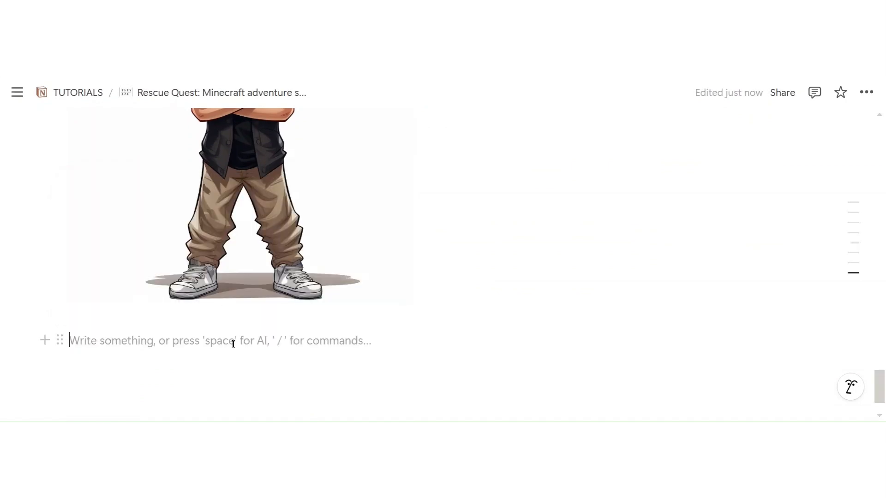
- Upload the illustration of the older woman with red glasses into the first column of the new layout
{"action": "type", "text": "/im"}
{"action": "left_click", "coordinate": [186, 228]}
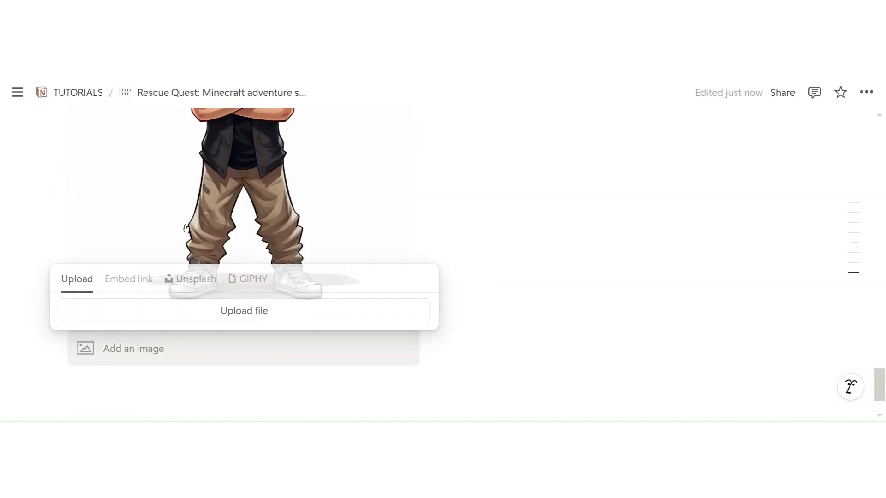
{"action": "left_click", "coordinate": [250, 321]}
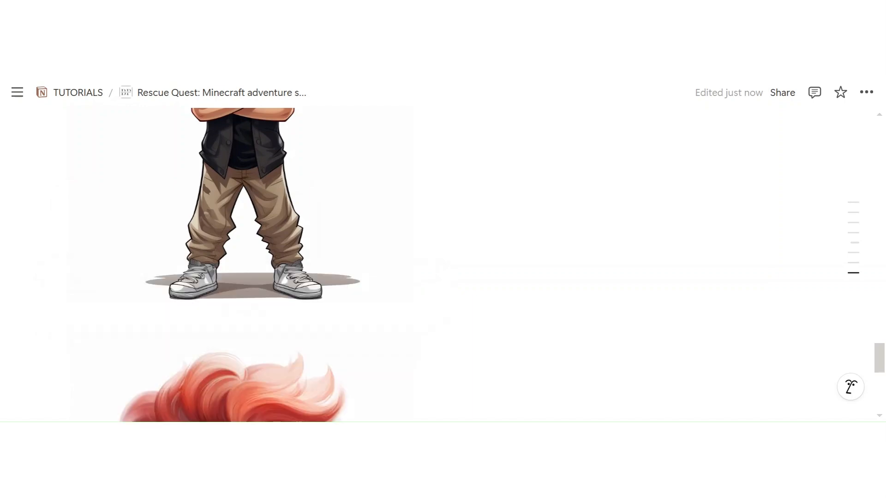
- Add a Heading 1 reading "Grandma Jo" in the second column beside the older woman's illustration
{"action": "scroll", "coordinate": [558, 154], "scroll_direction": "down", "scroll_amount": 6}
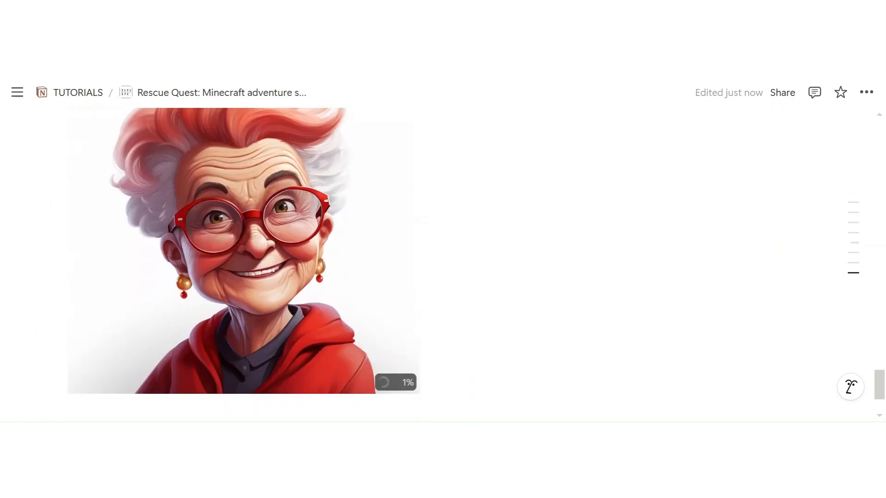
{"action": "mouse_move", "coordinate": [758, 220]}
{"action": "scroll", "coordinate": [599, 172], "scroll_direction": "up", "scroll_amount": 1}
{"action": "left_click", "coordinate": [599, 182]}
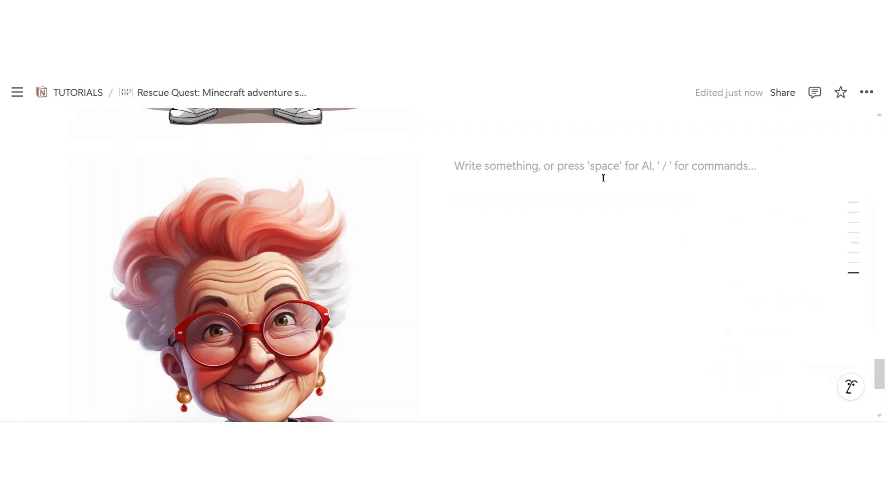
{"action": "type", "text": "Grandma Jo"}
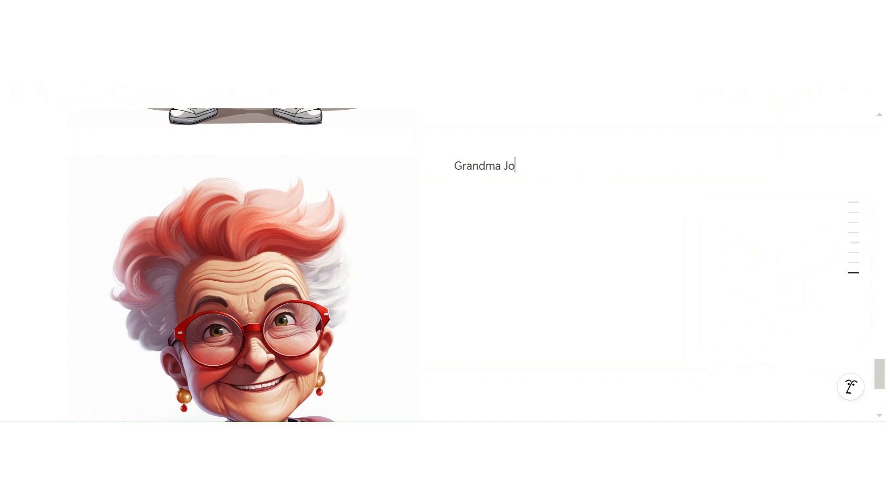
{"action": "left_click", "coordinate": [444, 165]}
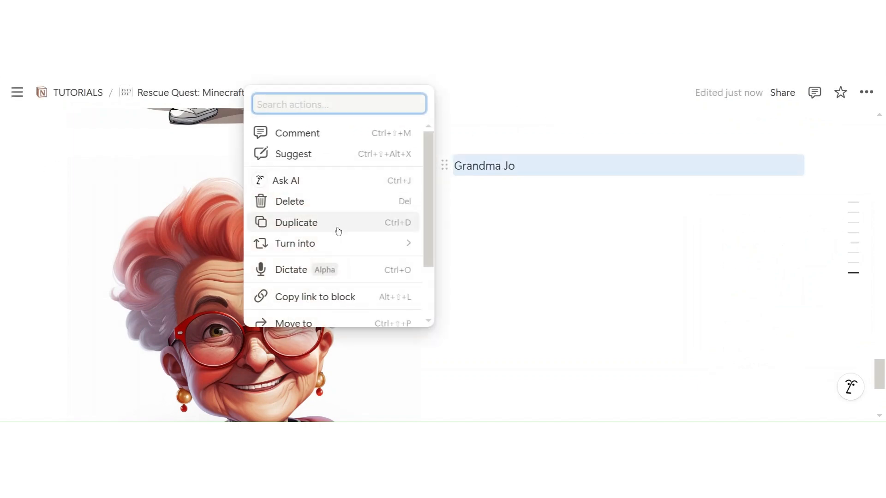
{"action": "mouse_move", "coordinate": [339, 244]}
{"action": "left_click", "coordinate": [466, 188]}
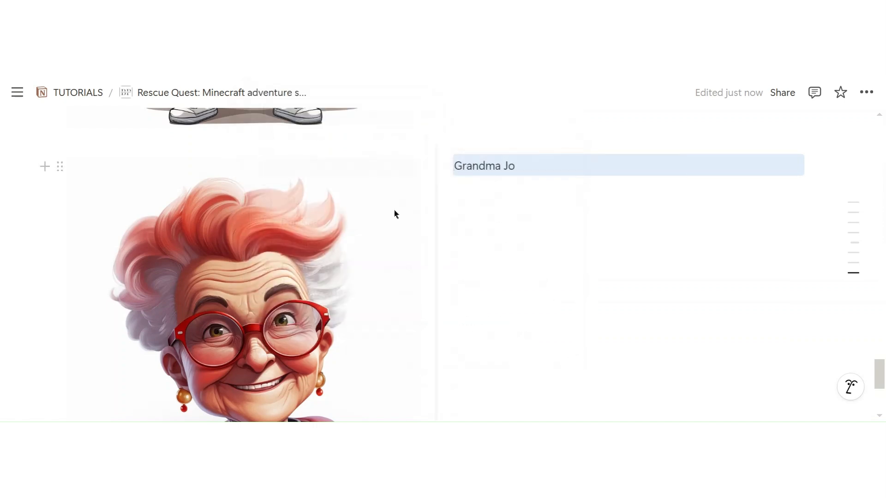
{"action": "left_click", "coordinate": [445, 166]}
{"action": "mouse_move", "coordinate": [386, 247]}
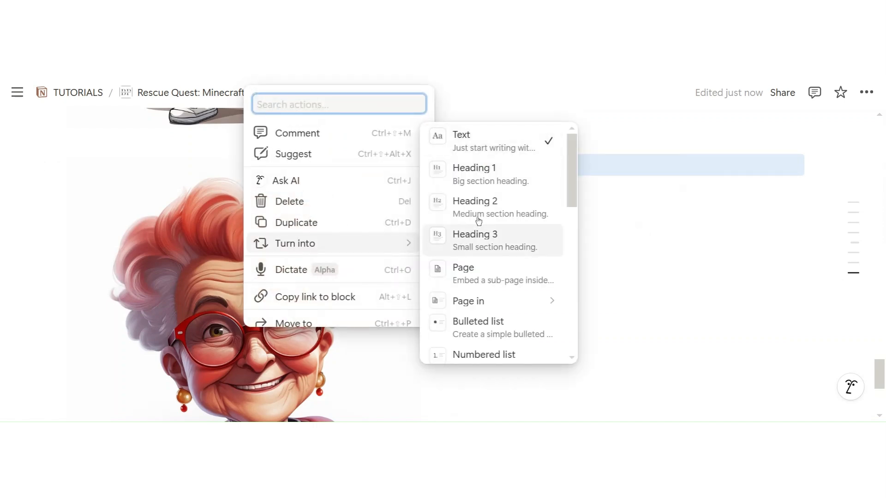
{"action": "left_click", "coordinate": [493, 180]}
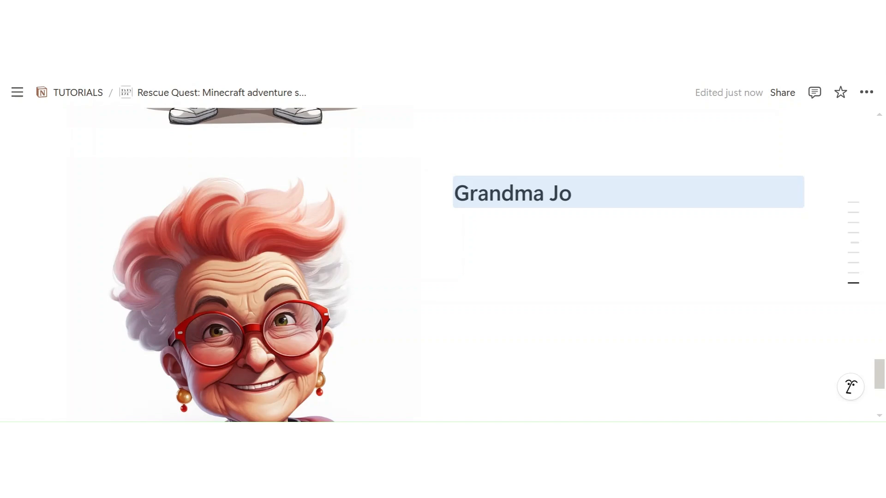
- Add Grandma Jo's description starting "Strong, older, female character who supports Tom", followed by the italic quote starting "It's not the size of the dog in the fight"
{"action": "left_click", "coordinate": [613, 277]}
{"action": "type", "text": "Strong, older, female character who supports Tom by listening as he shares the challenge he’s going through, sharing a personal story and life lesson to encourage him on his journey.  \"It’s not the size of the dog in the fight - it’s the size of fight in the dog.\""}
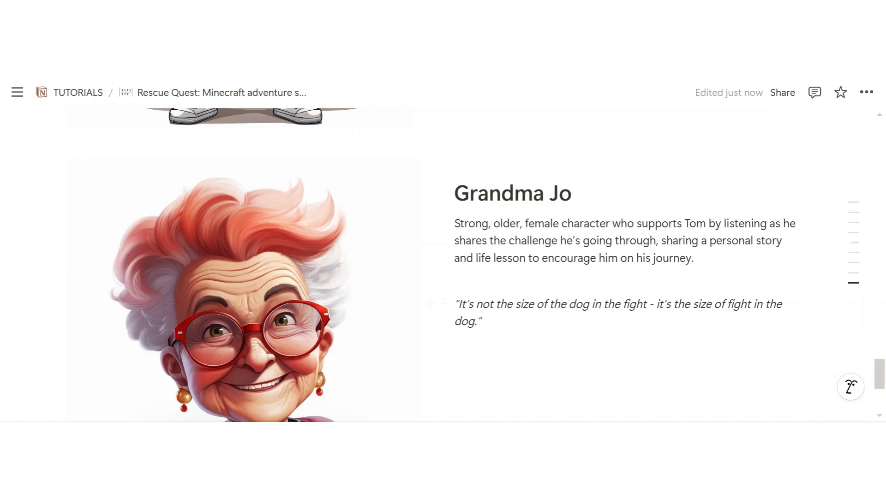
- Crop the Rescue Quest mockup image beside the opening heading to a square framing the tablet, phone and paperback, and save the crop
{"action": "mouse_move", "coordinate": [850, 237]}
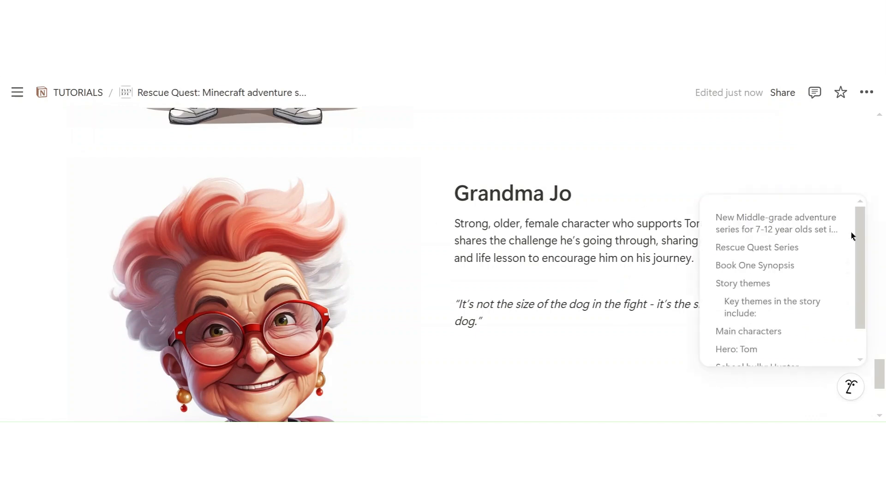
{"action": "left_click", "coordinate": [834, 221]}
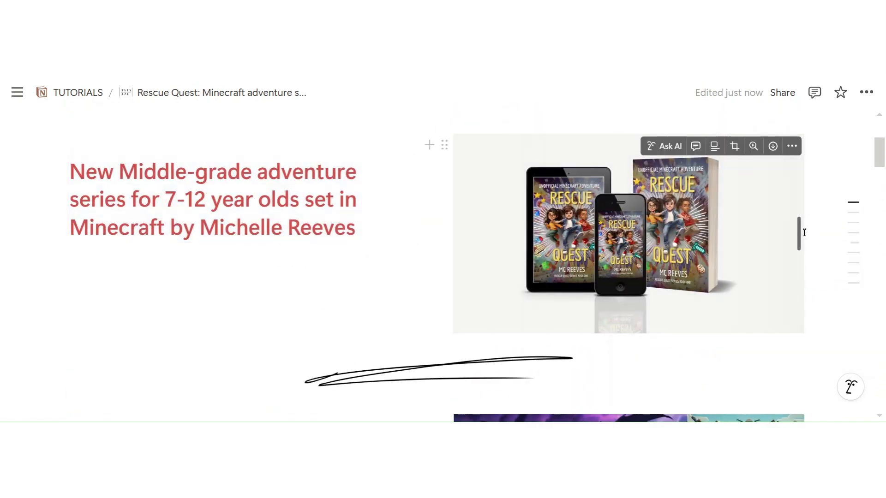
{"action": "left_click", "coordinate": [734, 146]}
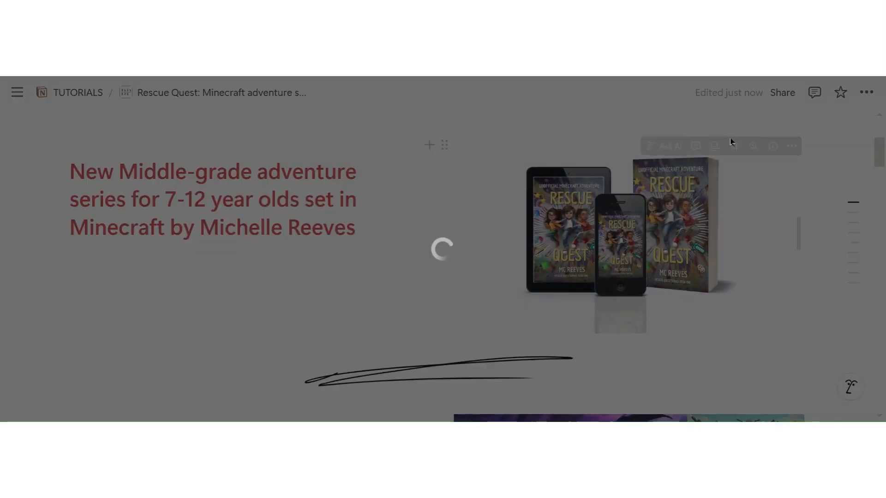
{"action": "left_click_drag", "start_coordinate": [211, 265], "coordinate": [289, 267]}
{"action": "left_click_drag", "start_coordinate": [678, 272], "coordinate": [585, 275]}
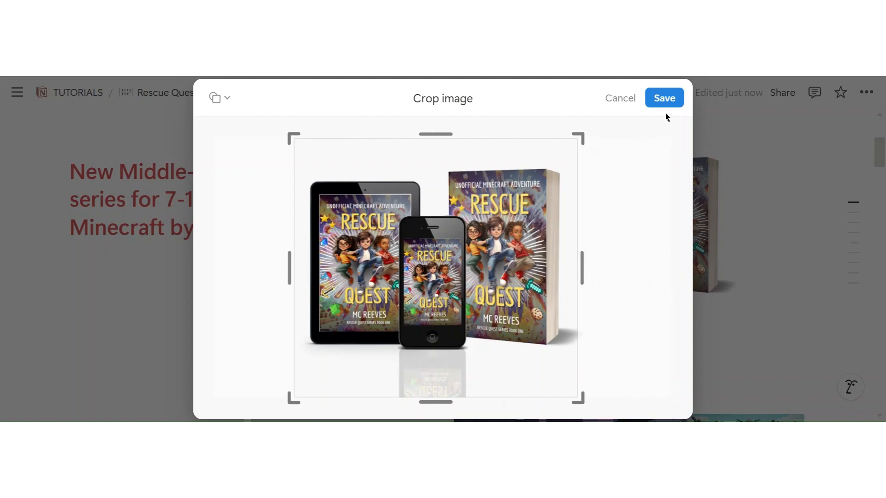
{"action": "left_click", "coordinate": [225, 97]}
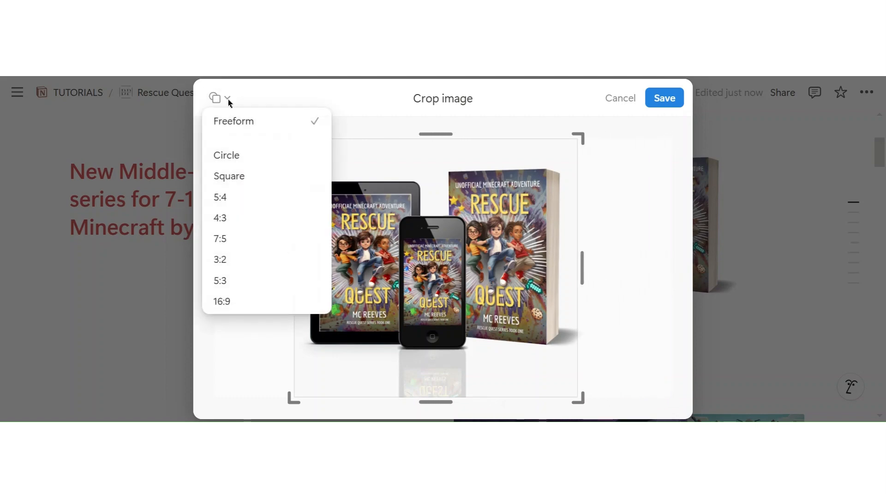
{"action": "left_click", "coordinate": [228, 175]}
{"action": "left_click", "coordinate": [449, 264]}
{"action": "left_click_drag", "start_coordinate": [407, 253], "coordinate": [419, 250]}
{"action": "left_click", "coordinate": [665, 98]}
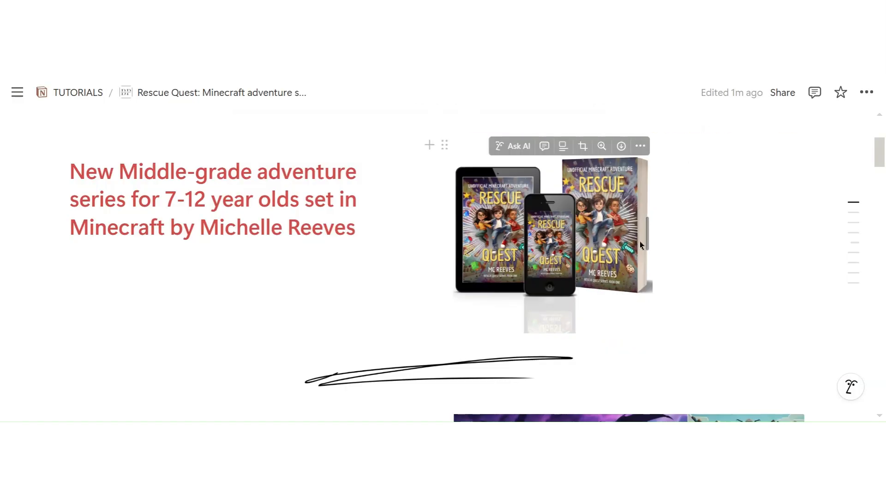
- Resize the cropped Rescue Quest mockup image to a slightly smaller width
{"action": "left_click_drag", "start_coordinate": [647, 238], "coordinate": [744, 202]}
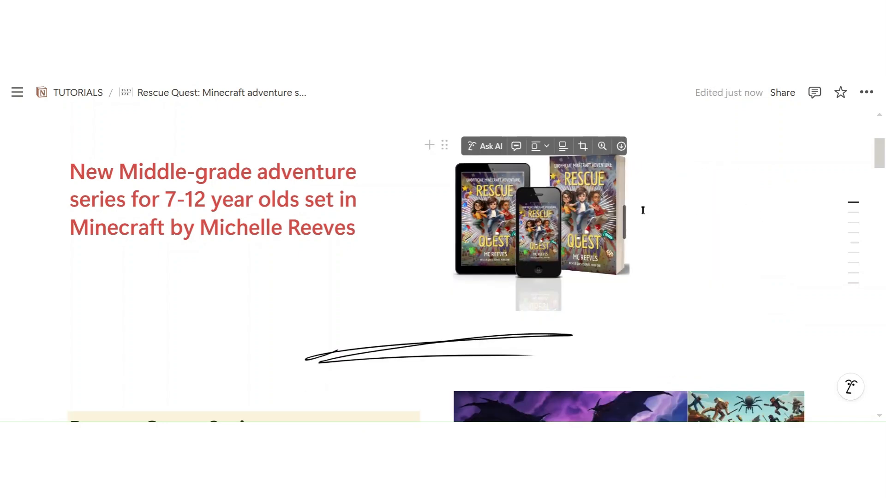
- Enlarge the Rescue Quest mockup image beside the opening heading to fill most of its column's width
{"action": "left_click_drag", "start_coordinate": [624, 224], "coordinate": [763, 238]}
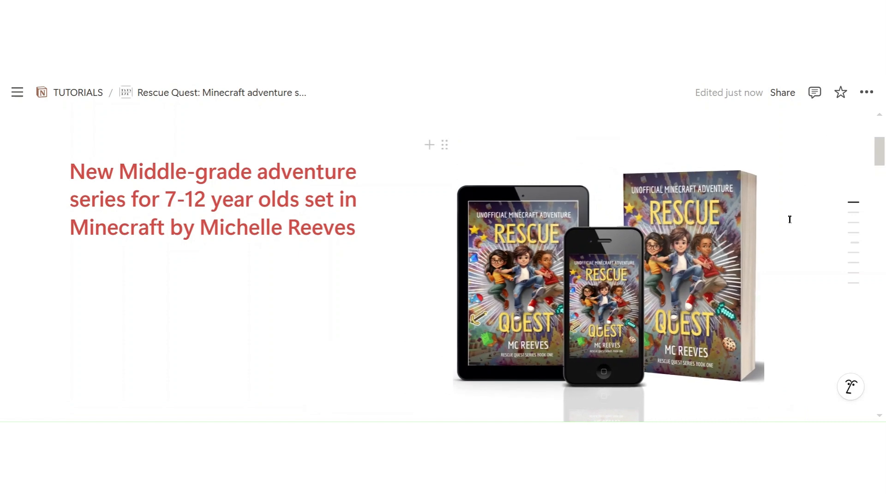
{"action": "scroll", "coordinate": [784, 217], "scroll_direction": "down", "scroll_amount": 3}
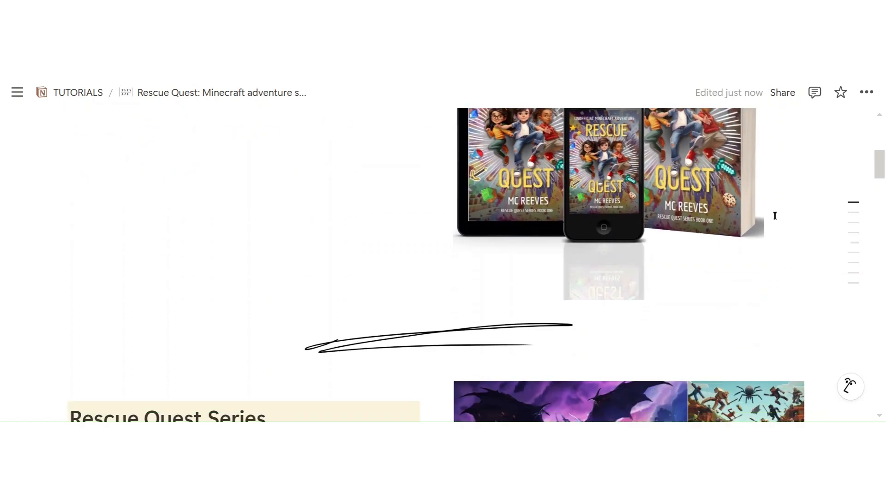
{"action": "scroll", "coordinate": [766, 207], "scroll_direction": "up", "scroll_amount": 4}
{"action": "scroll", "coordinate": [761, 203], "scroll_direction": "up", "scroll_amount": 3}
{"action": "scroll", "coordinate": [761, 210], "scroll_direction": "down", "scroll_amount": 4}
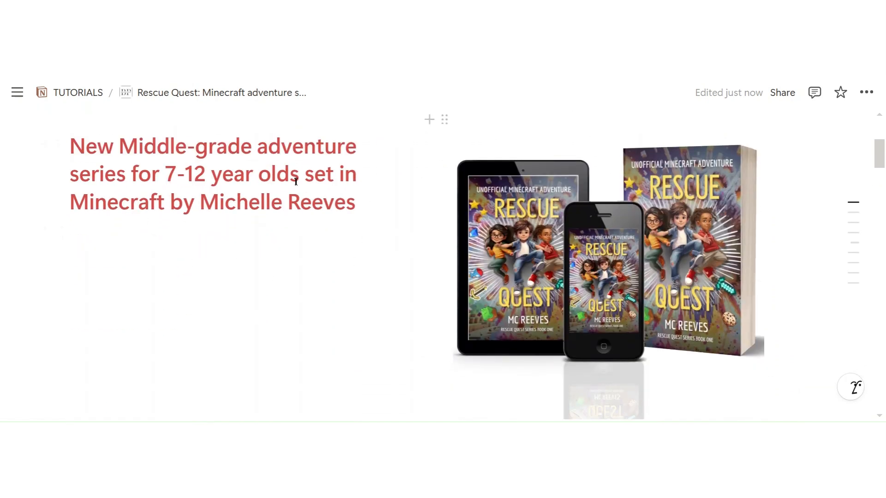
- Split the author byline off the opening heading onto its own line after "Minecraft" and turn it into a Heading 1
{"action": "left_click", "coordinate": [281, 155]}
{"action": "key", "text": "Return"}
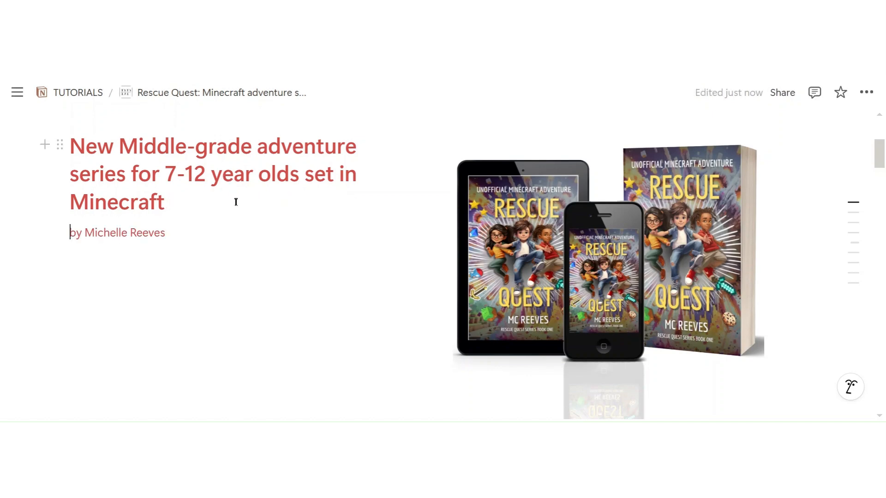
{"action": "left_click_drag", "start_coordinate": [168, 233], "coordinate": [72, 237]}
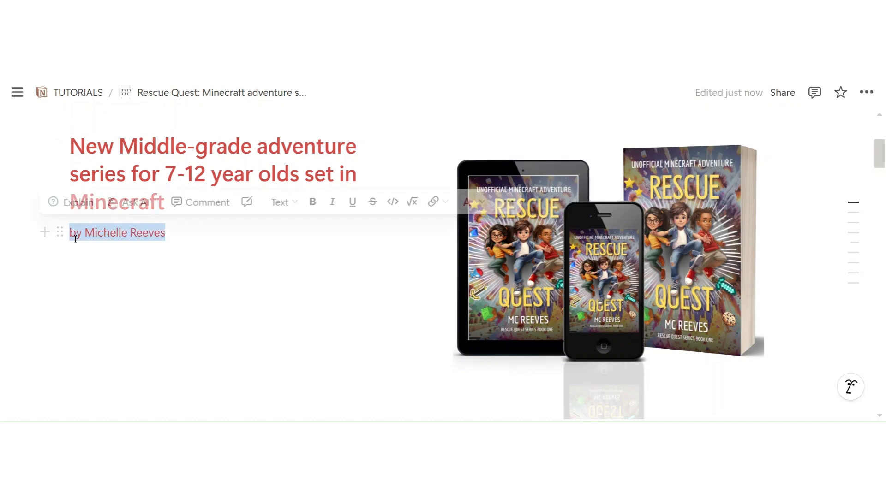
{"action": "left_click", "coordinate": [282, 203]}
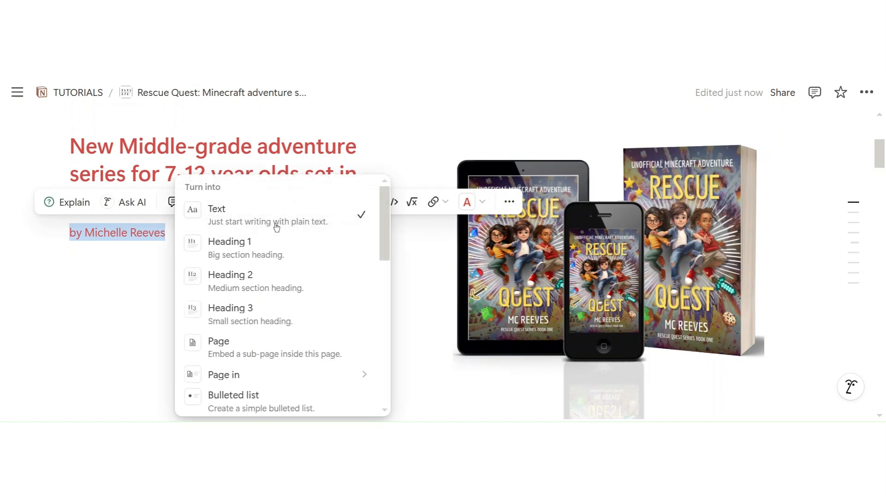
{"action": "left_click", "coordinate": [218, 241]}
- Insert a blank line above the "New Middle-grade adventure series" heading to lower the text beside the mockup image
{"action": "scroll", "coordinate": [621, 269], "scroll_direction": "up", "scroll_amount": 2}
{"action": "scroll", "coordinate": [621, 268], "scroll_direction": "up", "scroll_amount": 1}
{"action": "scroll", "coordinate": [611, 276], "scroll_direction": "down", "scroll_amount": 2}
{"action": "left_click", "coordinate": [68, 221]}
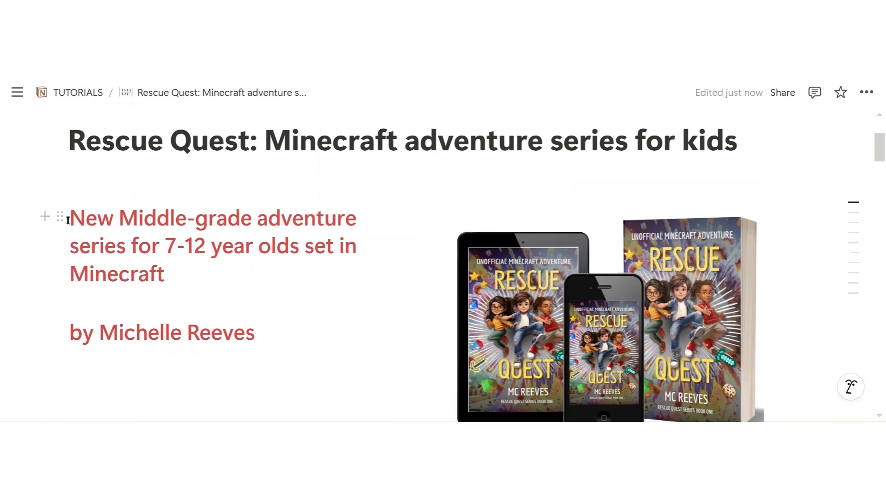
{"action": "key", "text": "Return"}
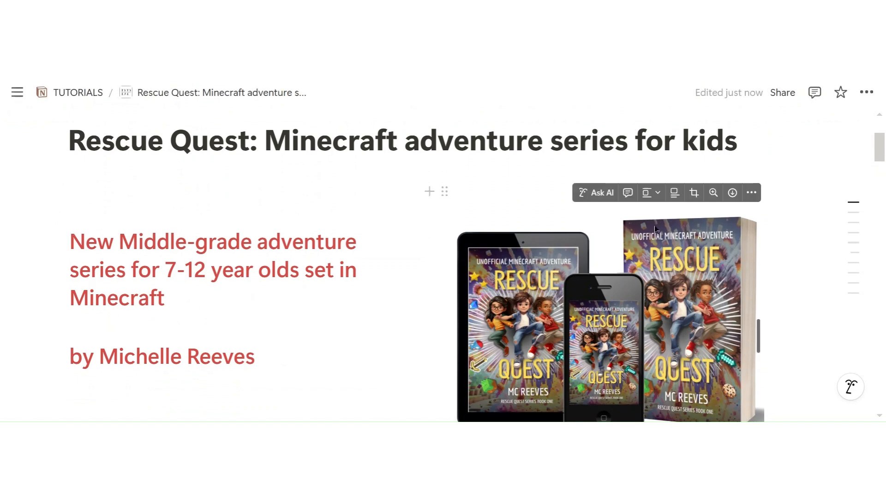
{"action": "scroll", "coordinate": [655, 229], "scroll_direction": "down", "scroll_amount": 2}
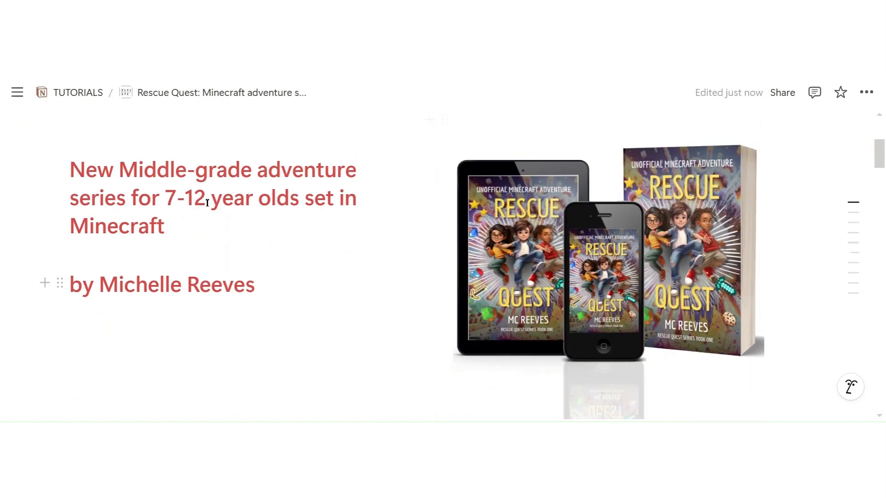
{"action": "scroll", "coordinate": [590, 264], "scroll_direction": "up", "scroll_amount": 4}
{"action": "scroll", "coordinate": [589, 263], "scroll_direction": "down", "scroll_amount": 2}
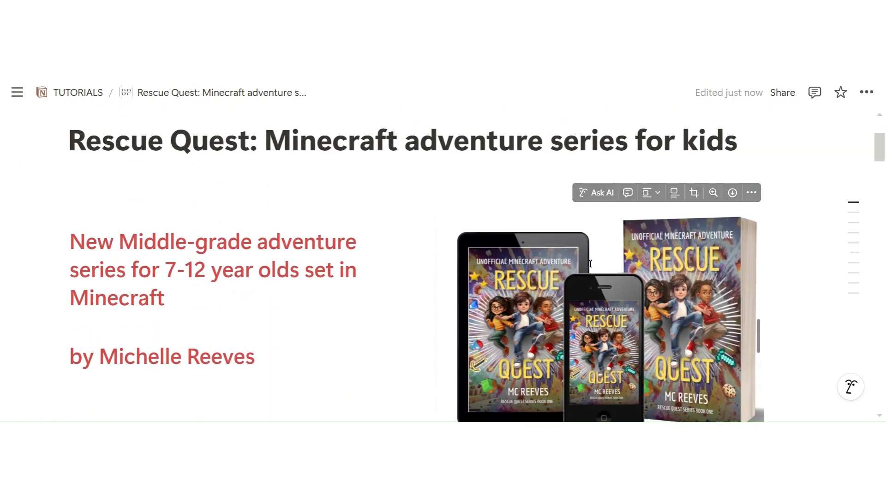
- Review the whole page layout from the opening section through the story themes to the Grandma Jo character section
{"action": "scroll", "coordinate": [590, 263], "scroll_direction": "down", "scroll_amount": 10}
{"action": "scroll", "coordinate": [588, 229], "scroll_direction": "up", "scroll_amount": 4}
{"action": "scroll", "coordinate": [588, 227], "scroll_direction": "down", "scroll_amount": 12}
{"action": "scroll", "coordinate": [587, 227], "scroll_direction": "down", "scroll_amount": 10}
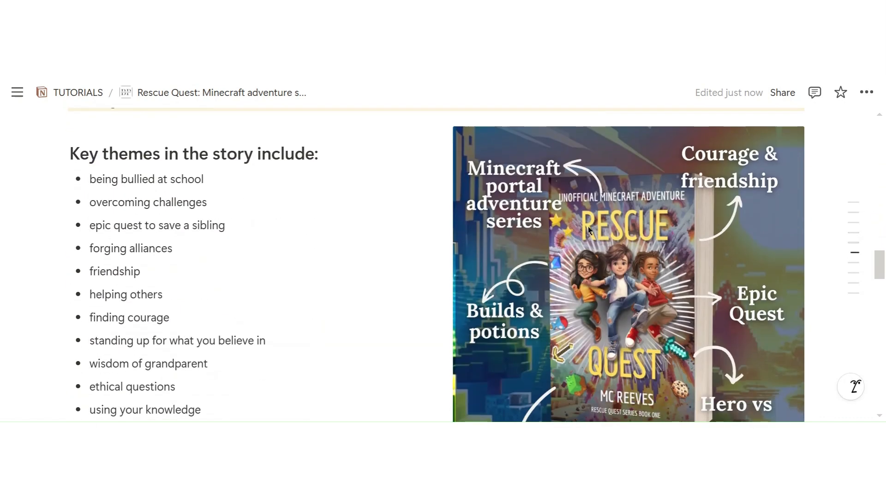
{"action": "scroll", "coordinate": [587, 226], "scroll_direction": "down", "scroll_amount": 15}
{"action": "scroll", "coordinate": [588, 229], "scroll_direction": "down", "scroll_amount": 12}
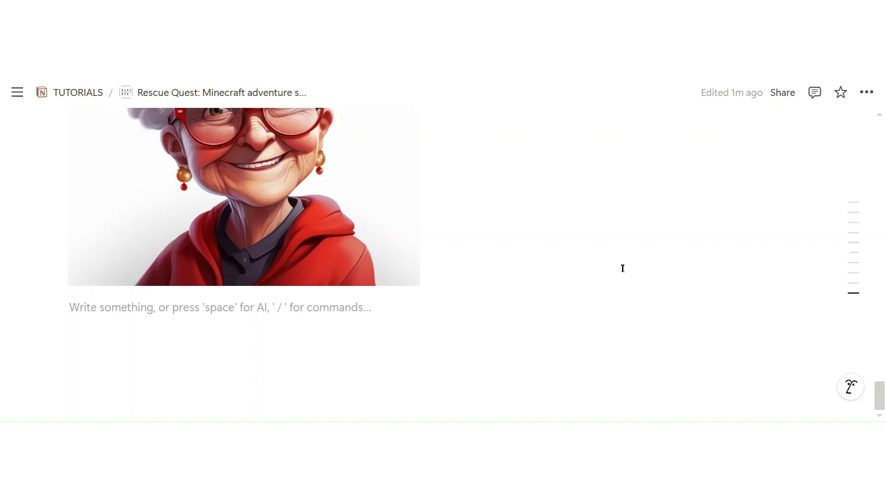
{"action": "scroll", "coordinate": [538, 340], "scroll_direction": "up", "scroll_amount": 4}
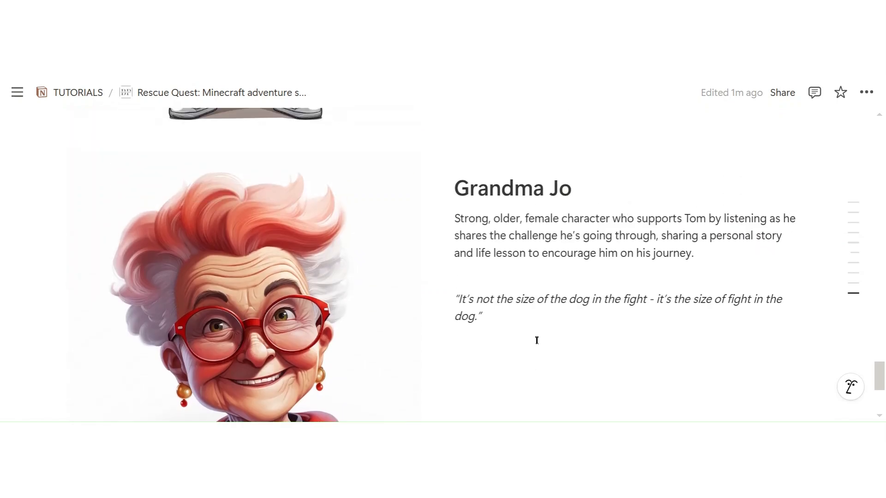
{"action": "scroll", "coordinate": [536, 340], "scroll_direction": "down", "scroll_amount": 5}
{"action": "scroll", "coordinate": [538, 339], "scroll_direction": "up", "scroll_amount": 15}
{"action": "scroll", "coordinate": [539, 336], "scroll_direction": "up", "scroll_amount": 15}
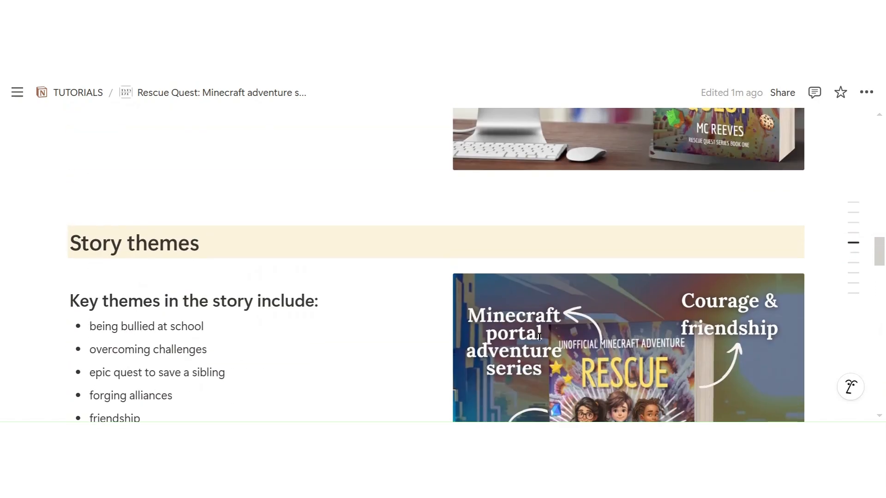
{"action": "scroll", "coordinate": [540, 336], "scroll_direction": "up", "scroll_amount": 12}
{"action": "scroll", "coordinate": [539, 336], "scroll_direction": "up", "scroll_amount": 8}
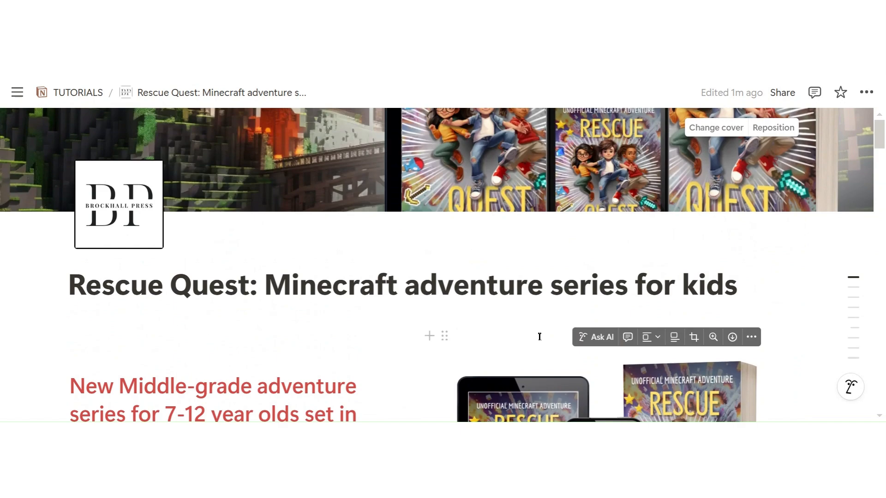
{"action": "scroll", "coordinate": [540, 337], "scroll_direction": "down", "scroll_amount": 6}
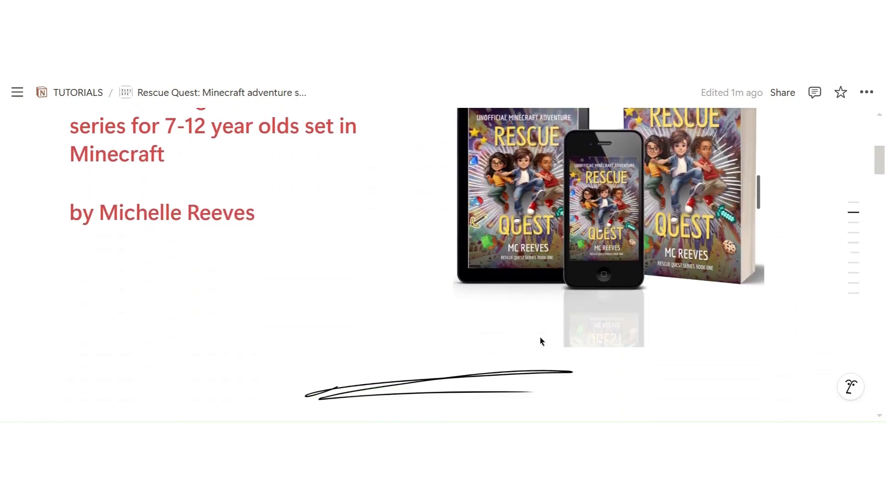
{"action": "scroll", "coordinate": [751, 343], "scroll_direction": "down", "scroll_amount": 3}
{"action": "scroll", "coordinate": [751, 343], "scroll_direction": "up", "scroll_amount": 5}
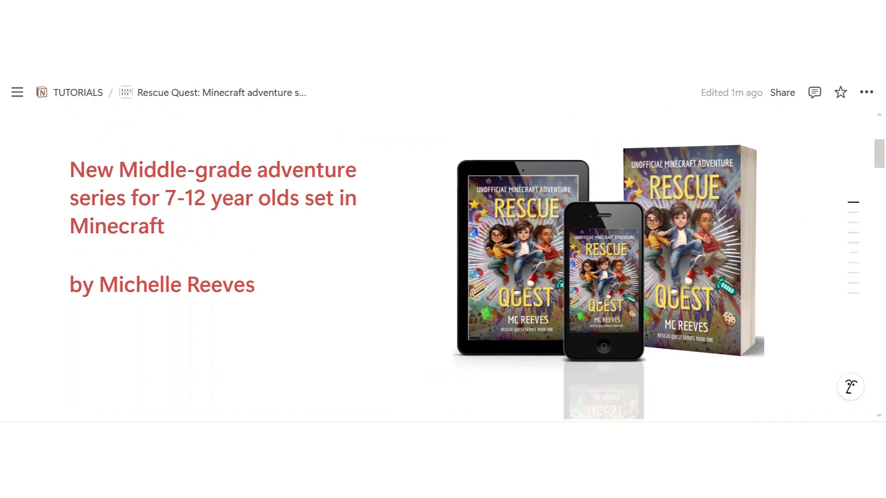
- Add the line "READER REVIEWS" at the end of the page, one blank line below Grandma Jo's illustration
{"action": "left_click_drag", "start_coordinate": [881, 161], "coordinate": [884, 411]}
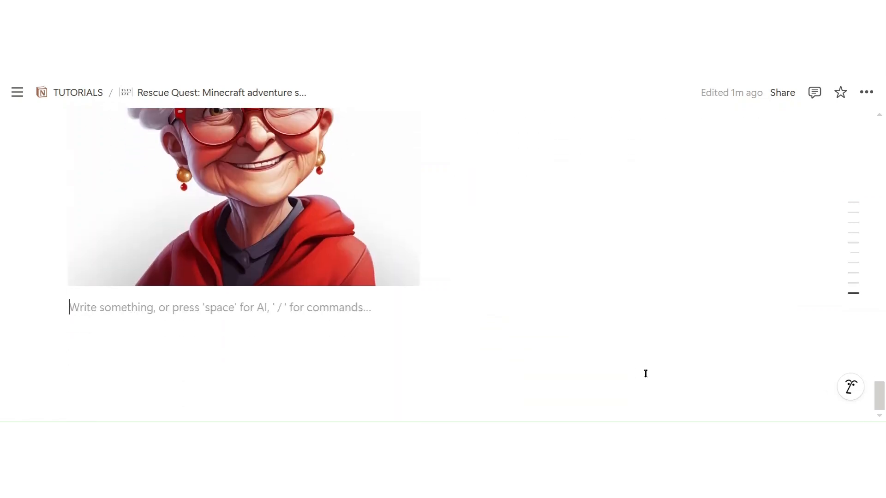
{"action": "key", "text": "Return"}
{"action": "type", "text": "READER"}
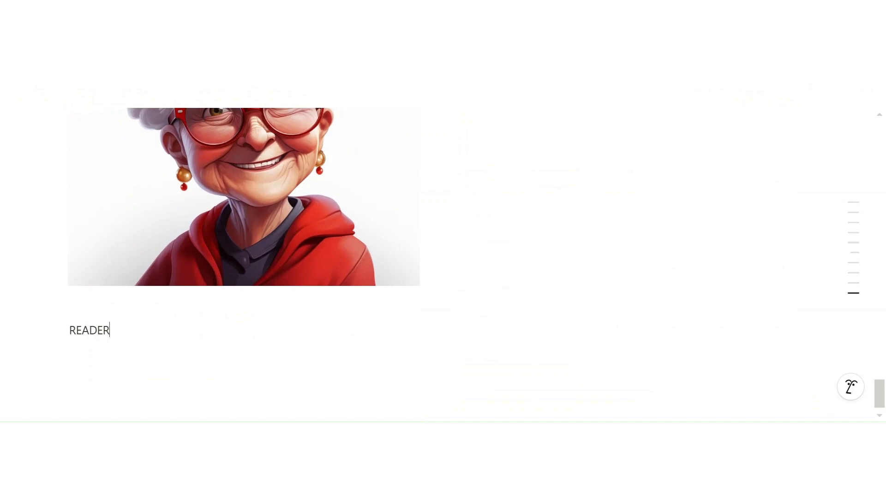
{"action": "type", "text": " REVIEWS"}
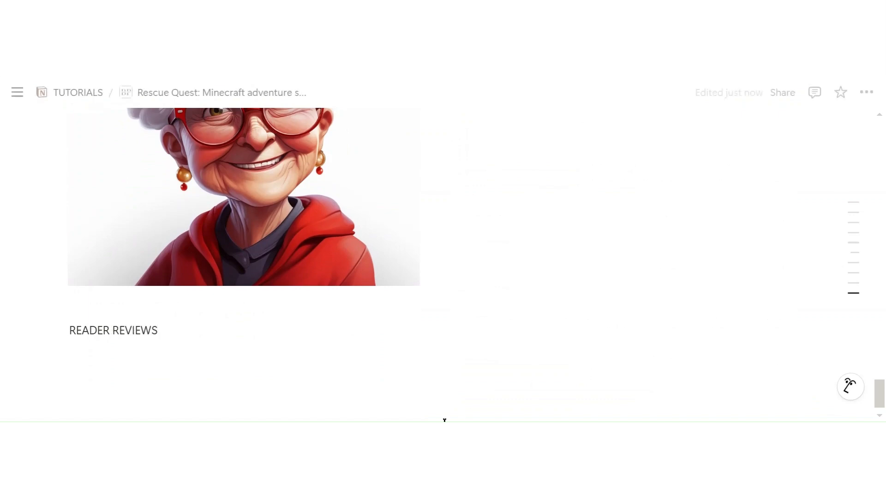
- Apply the yellow background color to the "READER REVIEWS" line
{"action": "left_click_drag", "start_coordinate": [182, 333], "coordinate": [71, 332]}
{"action": "right_click", "coordinate": [70, 332]}
{"action": "scroll", "coordinate": [182, 391], "scroll_direction": "down", "scroll_amount": 3}
{"action": "mouse_move", "coordinate": [187, 364]}
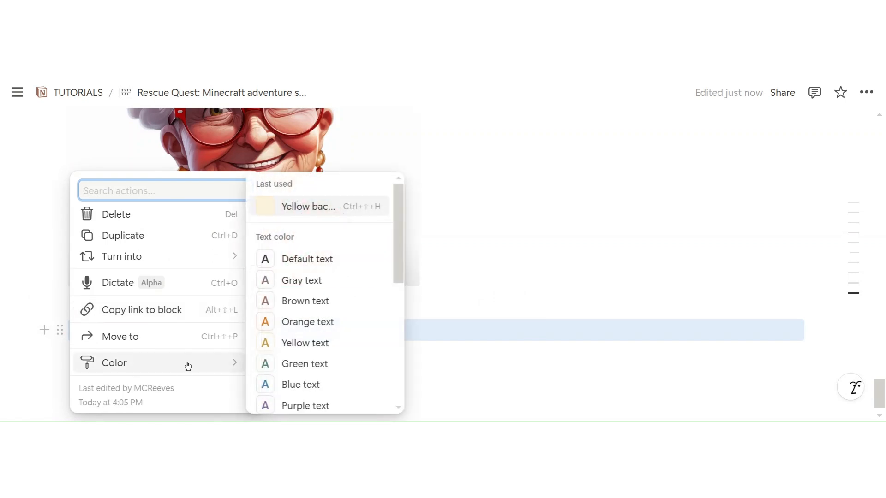
{"action": "left_click", "coordinate": [278, 214]}
{"action": "left_click", "coordinate": [474, 309]}
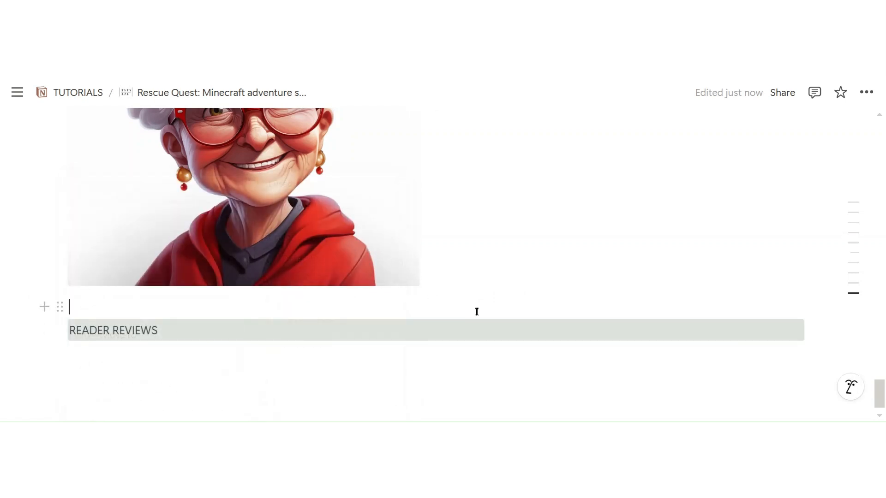
- Turn the "READER REVIEWS" line into a Heading 1
{"action": "left_click", "coordinate": [61, 330]}
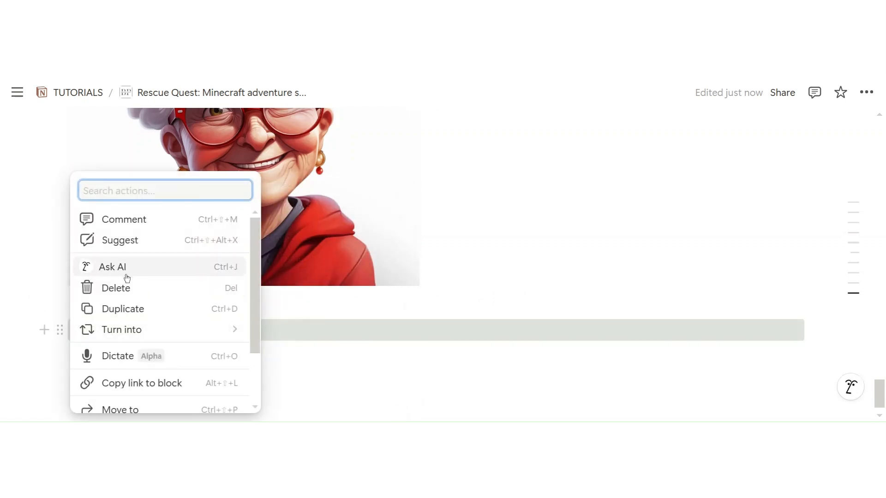
{"action": "mouse_move", "coordinate": [141, 331]}
{"action": "left_click", "coordinate": [316, 236]}
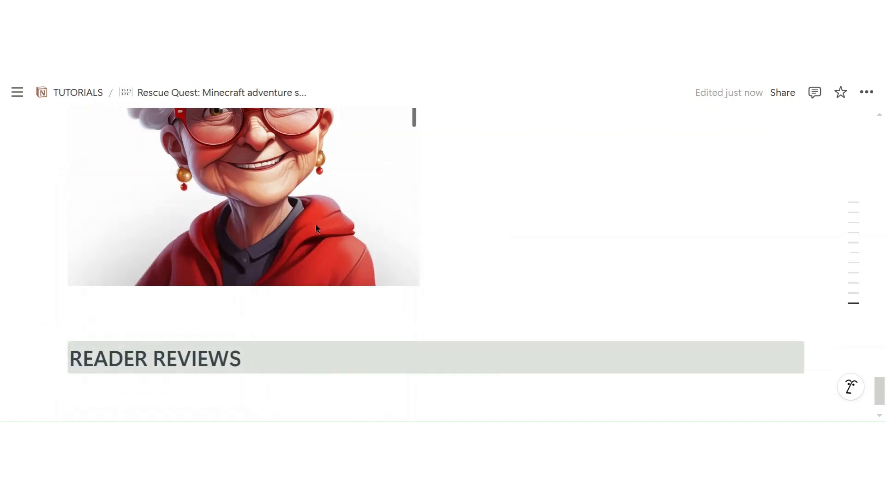
- Add an empty Heading 3 block directly below the "READER REVIEWS" heading
{"action": "left_click", "coordinate": [257, 372]}
{"action": "key", "text": "Return"}
{"action": "type", "text": "/"}
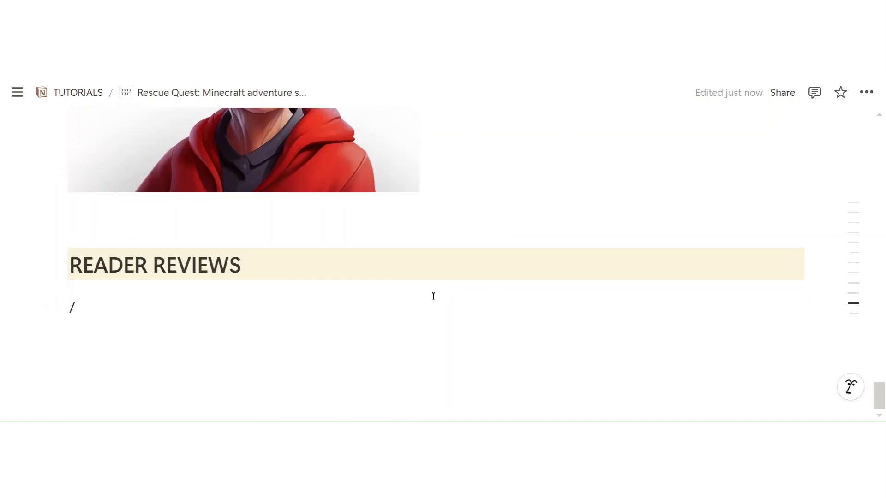
{"action": "type", "text": "h3"}
{"action": "key", "text": "Return"}
- Insert a 3 columns block below the empty Heading 3 and check each column's placeholder
{"action": "type", "text": "/"}
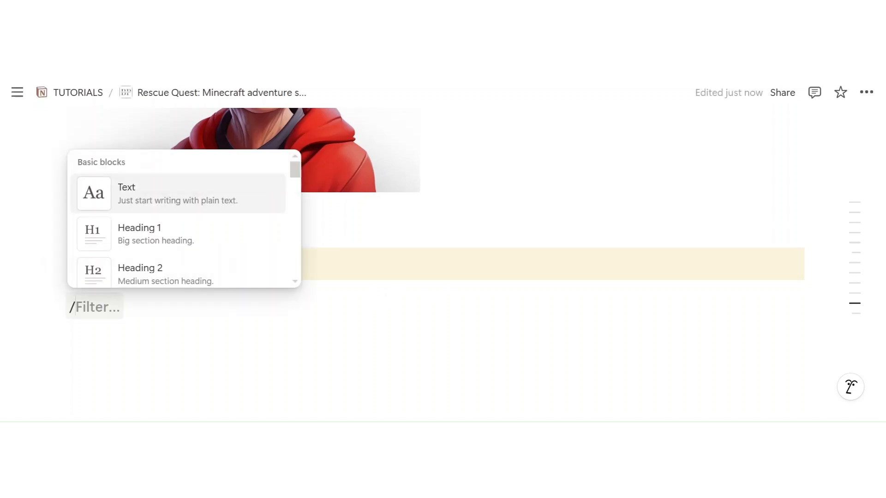
{"action": "type", "text": "3"}
{"action": "scroll", "coordinate": [158, 227], "scroll_direction": "down", "scroll_amount": 3}
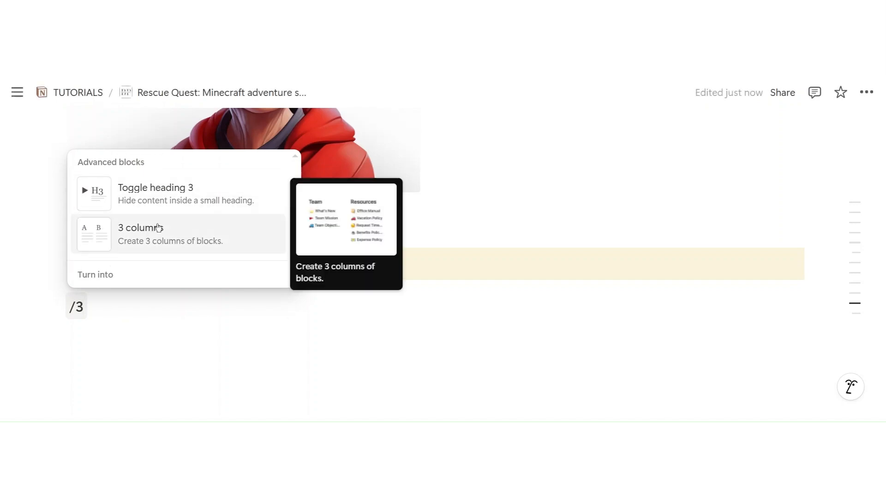
{"action": "left_click", "coordinate": [158, 227]}
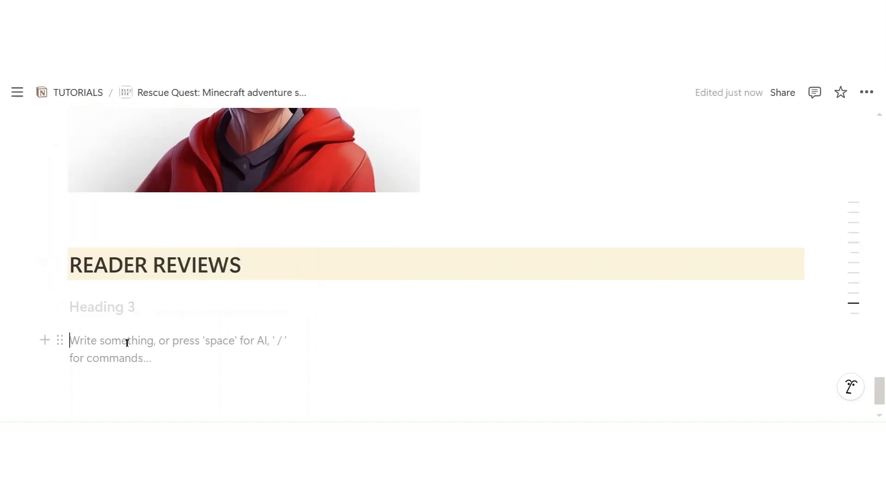
{"action": "left_click", "coordinate": [136, 311]}
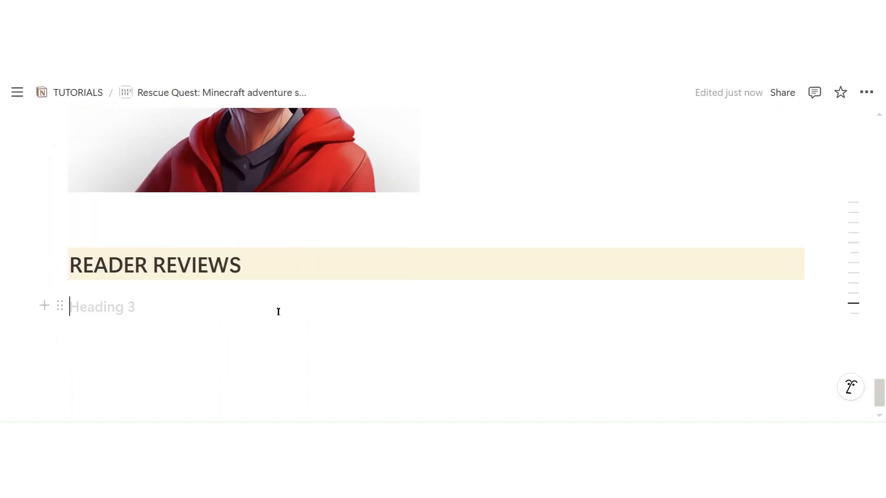
{"action": "left_click", "coordinate": [461, 339]}
{"action": "left_click", "coordinate": [663, 334]}
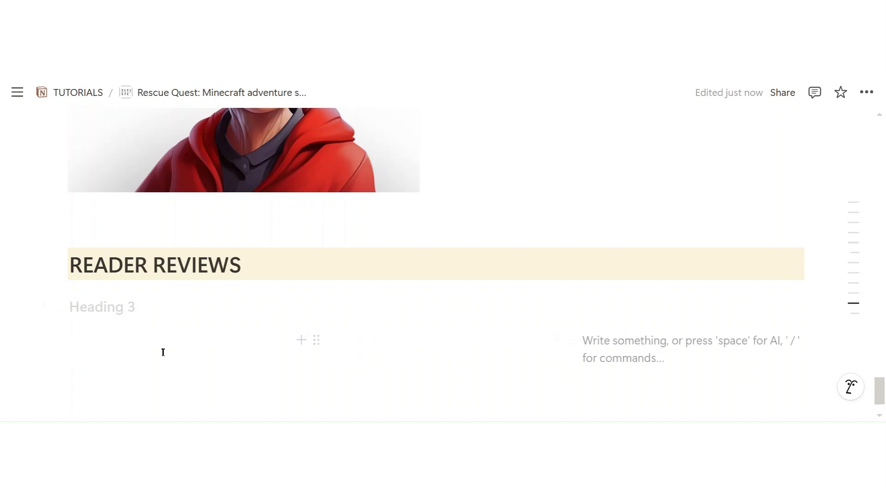
- Upload the five-star Reader Review graphic with the Rescue Quest cover as an image in the first of the three columns
{"action": "left_click", "coordinate": [134, 342]}
{"action": "type", "text": "/im"}
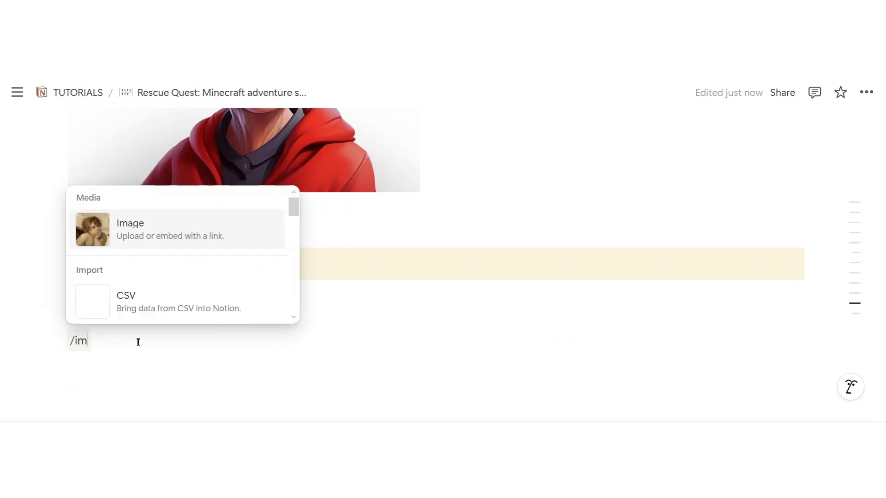
{"action": "left_click", "coordinate": [174, 249]}
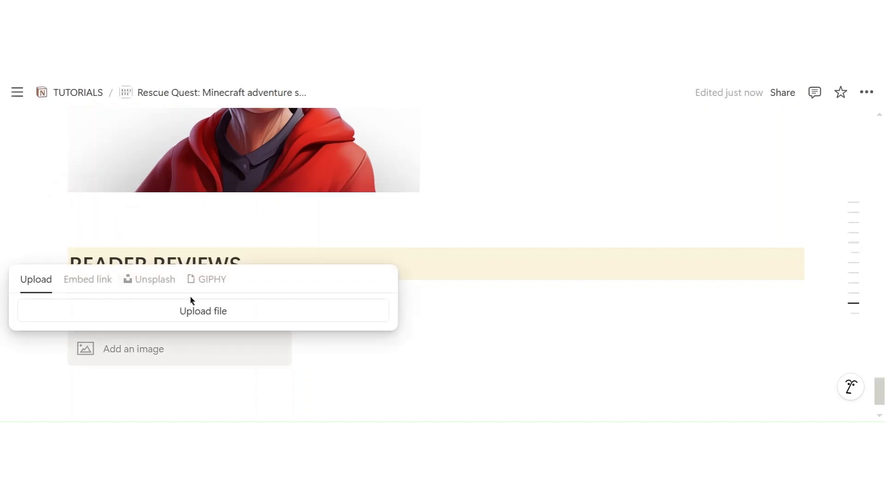
{"action": "left_click", "coordinate": [205, 320]}
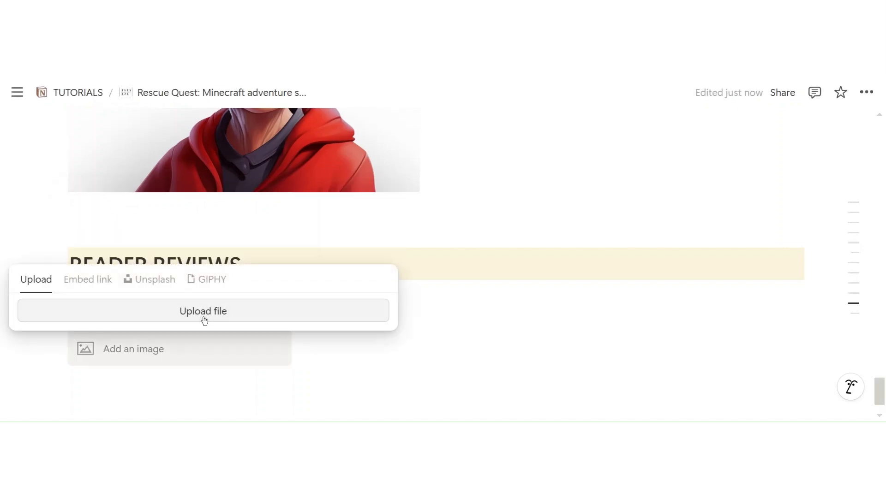
{"action": "scroll", "coordinate": [508, 275], "scroll_direction": "down", "scroll_amount": 2}
- Upload the Reader Review graphic with the red-haired grandmother as an image in the second of the three columns
{"action": "left_click", "coordinate": [414, 285]}
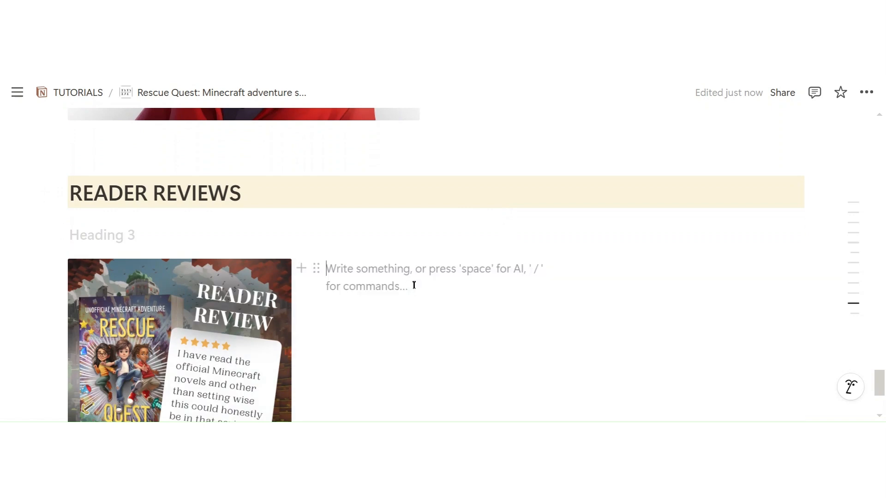
{"action": "type", "text": "/ima"}
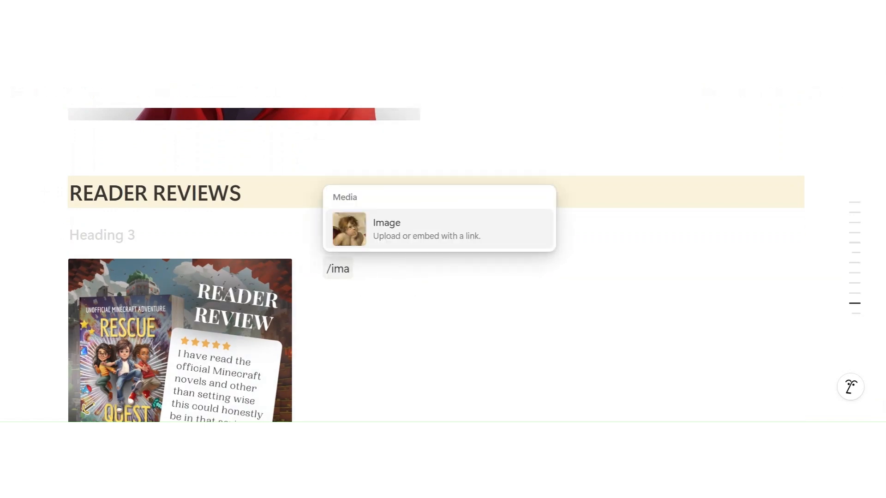
{"action": "left_click", "coordinate": [436, 240]}
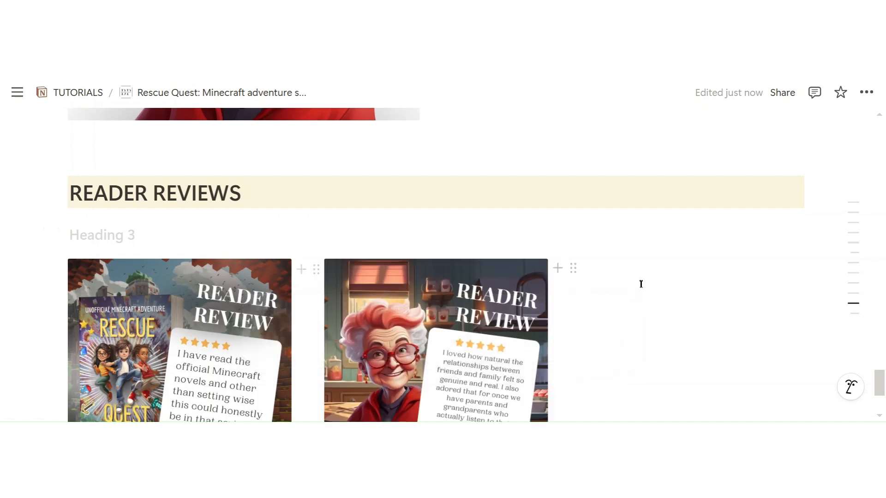
- Upload the Reader Review graphic with the exploding-blocks background as an image in the third column
{"action": "left_click", "coordinate": [608, 271]}
{"action": "type", "text": "/i"}
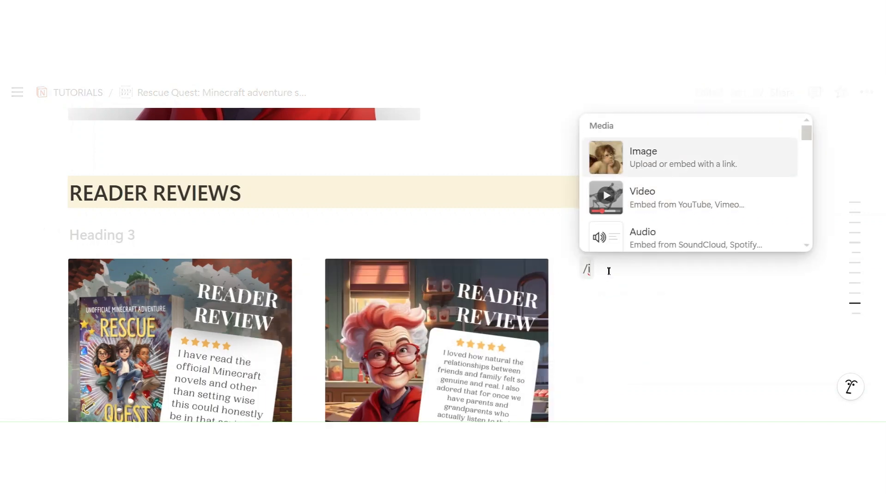
{"action": "left_click", "coordinate": [679, 162]}
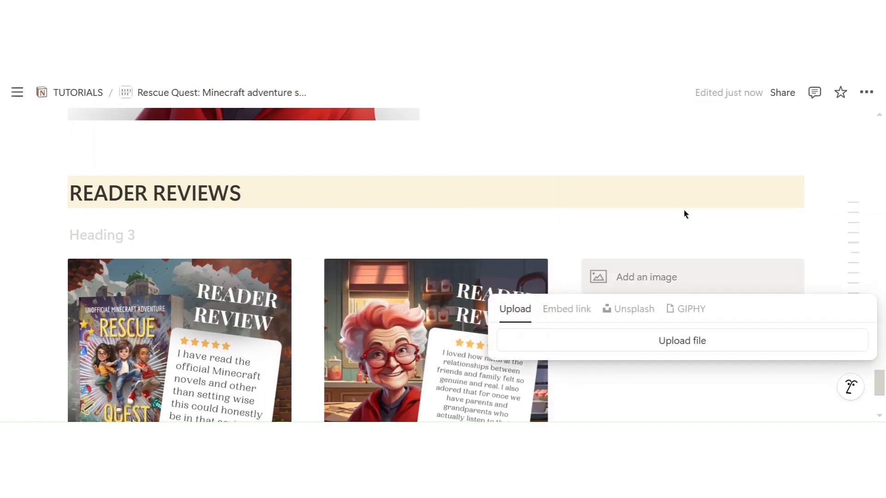
{"action": "left_click", "coordinate": [702, 340]}
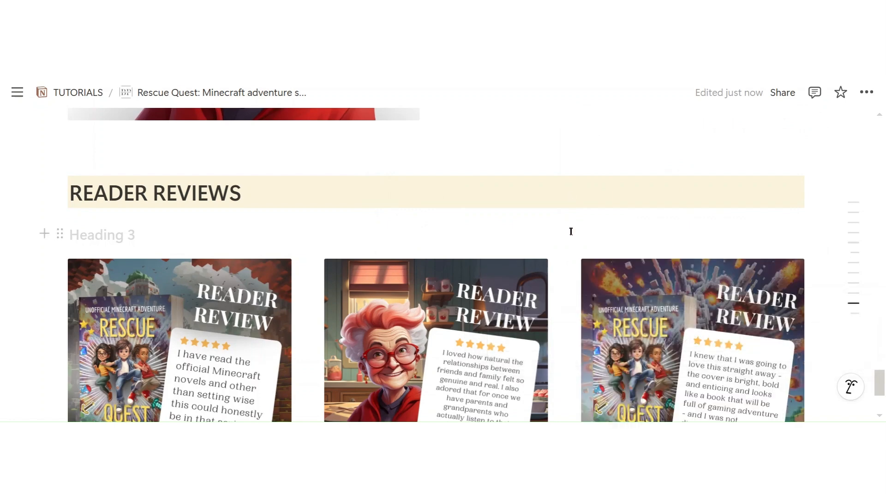
- Convert the empty Heading 3 between "READER REVIEWS" and the review images back to a plain text line
{"action": "key", "text": "BackSpace"}
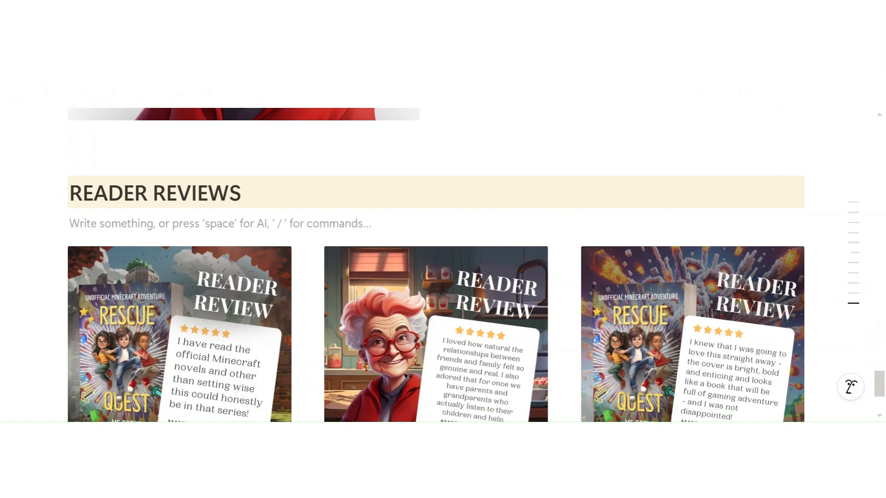
{"action": "left_click", "coordinate": [748, 158]}
{"action": "scroll", "coordinate": [646, 205], "scroll_direction": "down", "scroll_amount": 1}
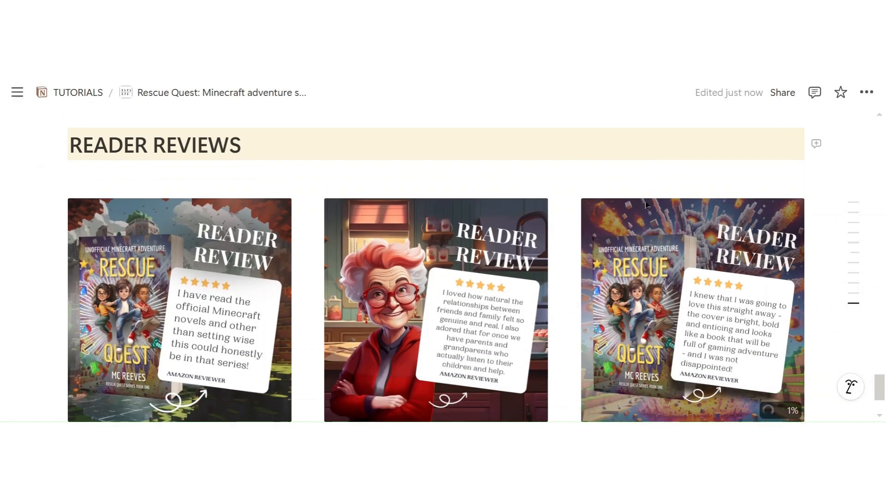
- Check the row of three review images and the page outline down to its last heading
{"action": "scroll", "coordinate": [646, 206], "scroll_direction": "down", "scroll_amount": 2}
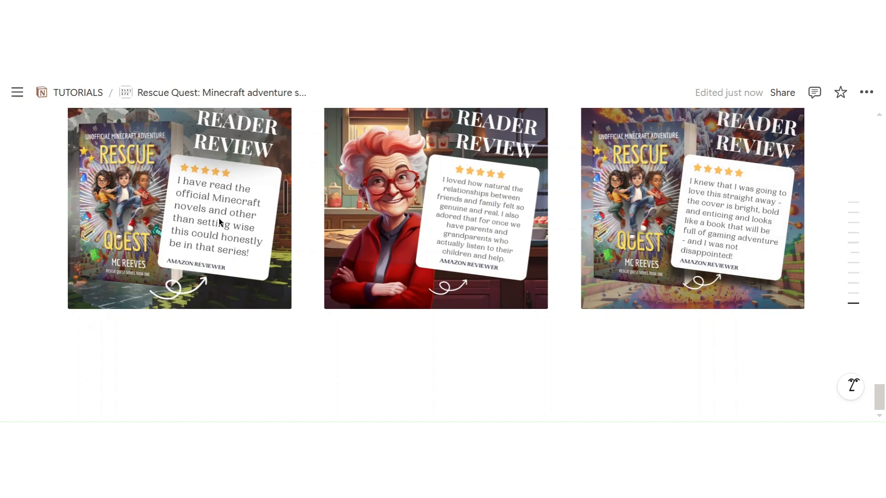
{"action": "scroll", "coordinate": [308, 212], "scroll_direction": "up", "scroll_amount": 1}
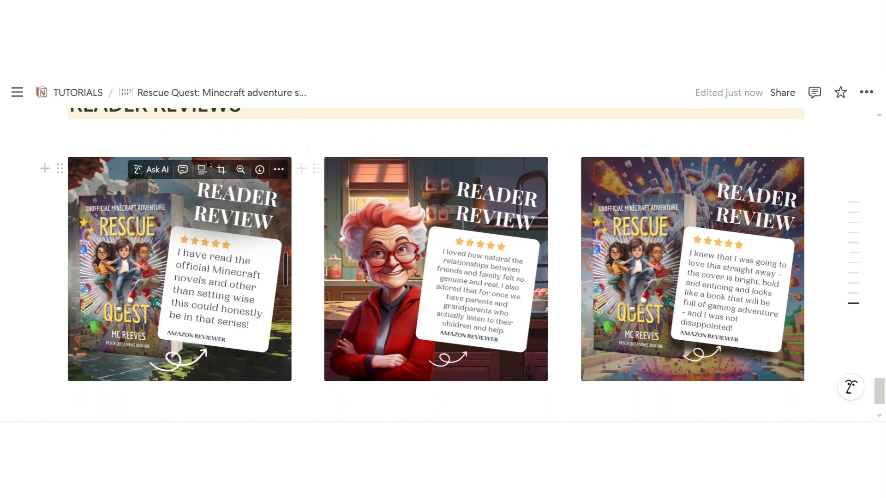
{"action": "scroll", "coordinate": [212, 178], "scroll_direction": "up", "scroll_amount": 1}
{"action": "scroll", "coordinate": [194, 175], "scroll_direction": "down", "scroll_amount": 1}
{"action": "mouse_move", "coordinate": [857, 249]}
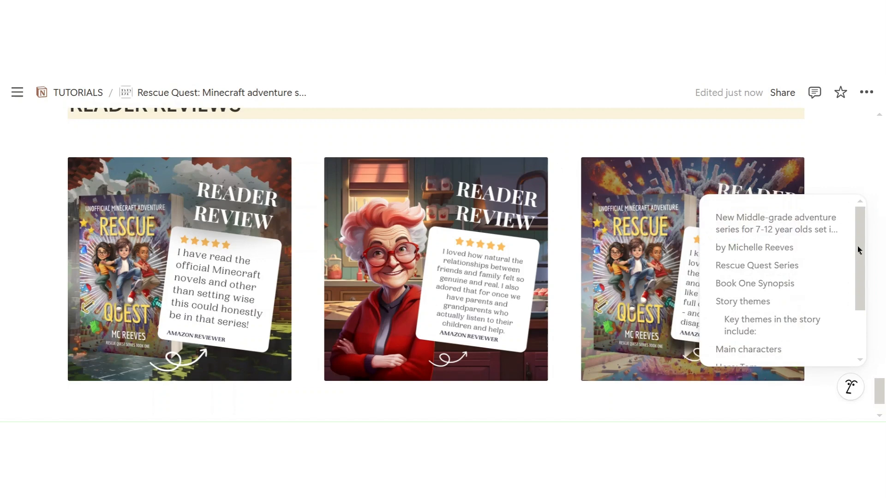
{"action": "left_click_drag", "start_coordinate": [864, 237], "coordinate": [864, 316]}
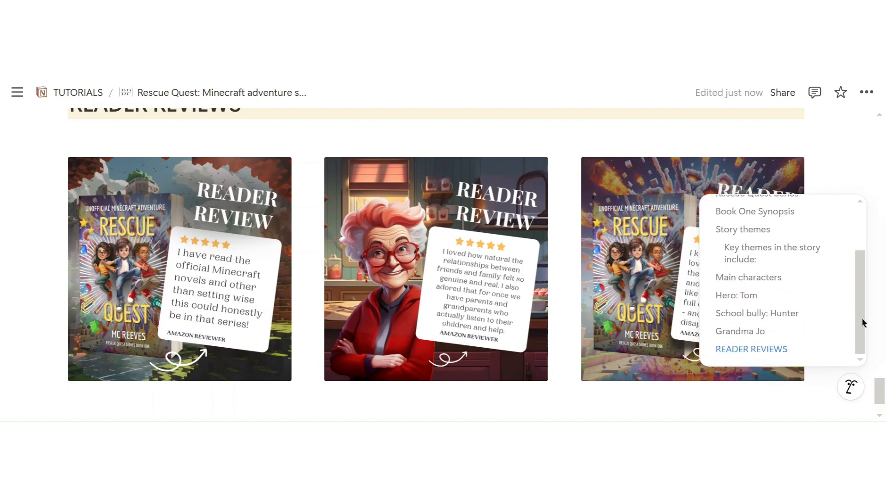
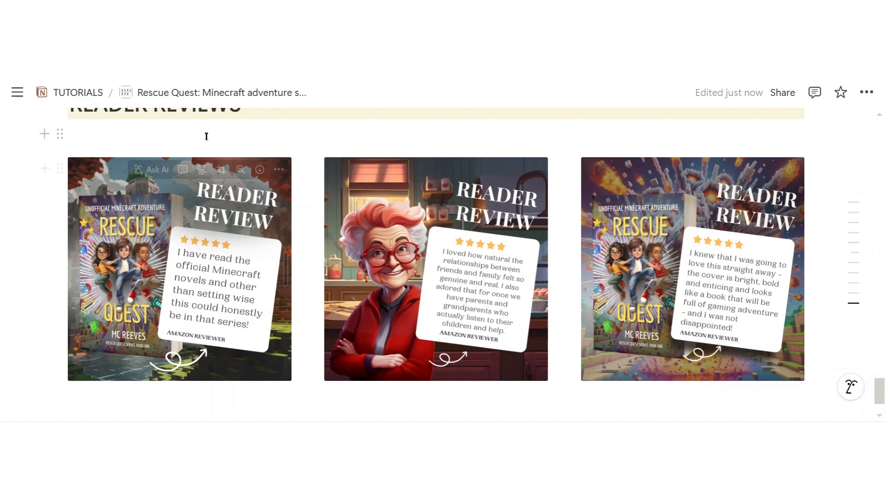
- Rewrite the "Main characters" heading in capitals as "MAIN CHARACTERS"
{"action": "scroll", "coordinate": [206, 137], "scroll_direction": "up", "scroll_amount": 1}
{"action": "scroll", "coordinate": [361, 233], "scroll_direction": "up", "scroll_amount": 1}
{"action": "scroll", "coordinate": [361, 233], "scroll_direction": "up", "scroll_amount": 10}
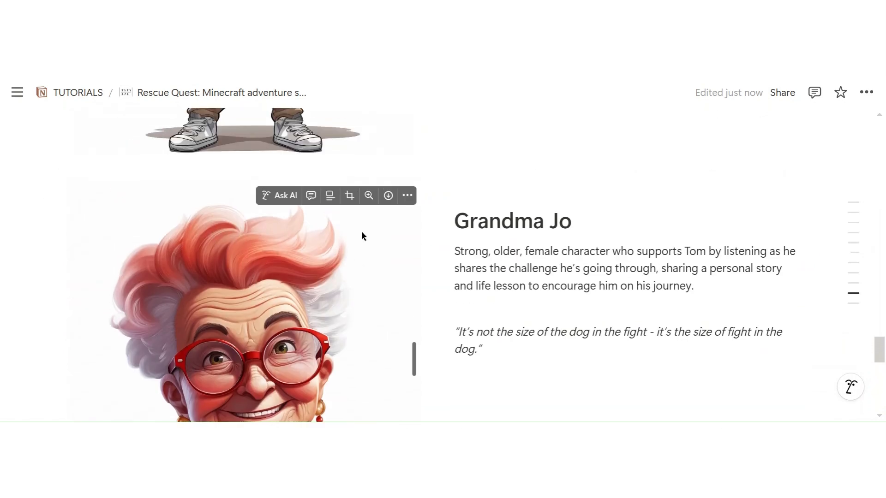
{"action": "scroll", "coordinate": [362, 235], "scroll_direction": "up", "scroll_amount": 10}
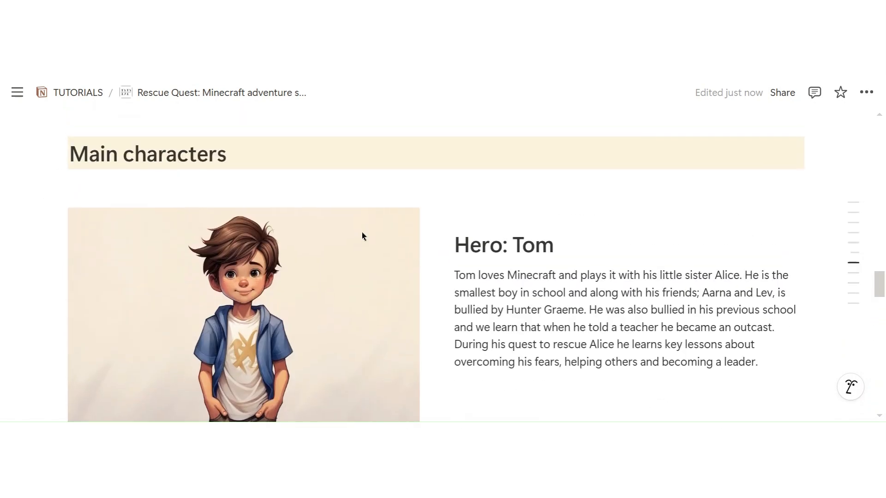
{"action": "left_click_drag", "start_coordinate": [259, 217], "coordinate": [94, 222]}
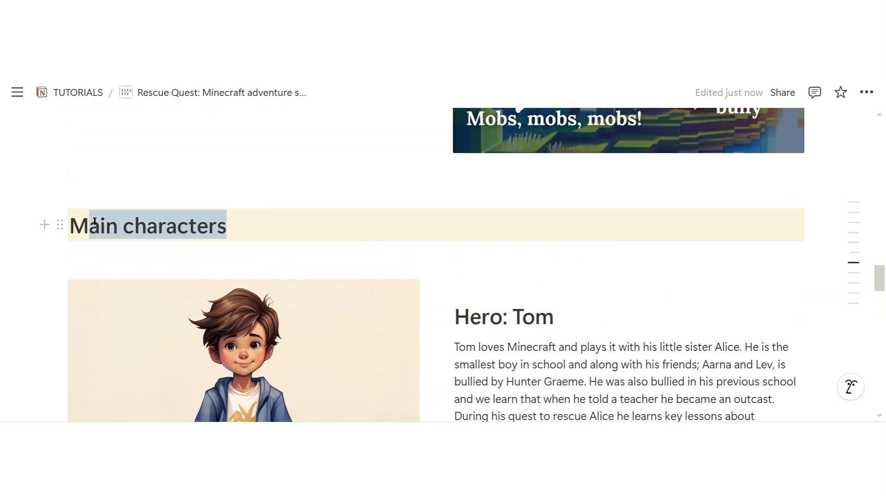
{"action": "type", "text": "AIN CHAR"}
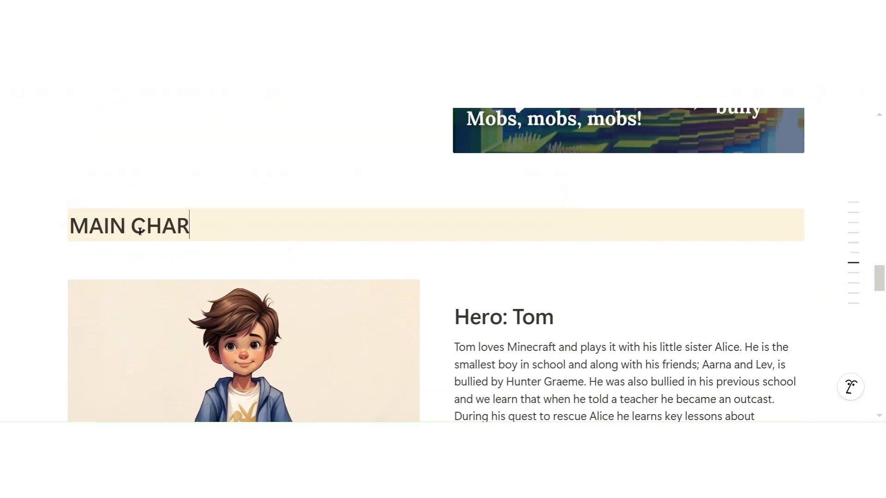
{"action": "type", "text": "ACRERS"}
{"action": "key", "text": "BackSpace"}
{"action": "key", "text": "BackSpace"}
{"action": "key", "text": "BackSpace"}
{"action": "key", "text": "BackSpace"}
{"action": "type", "text": "TERS"}
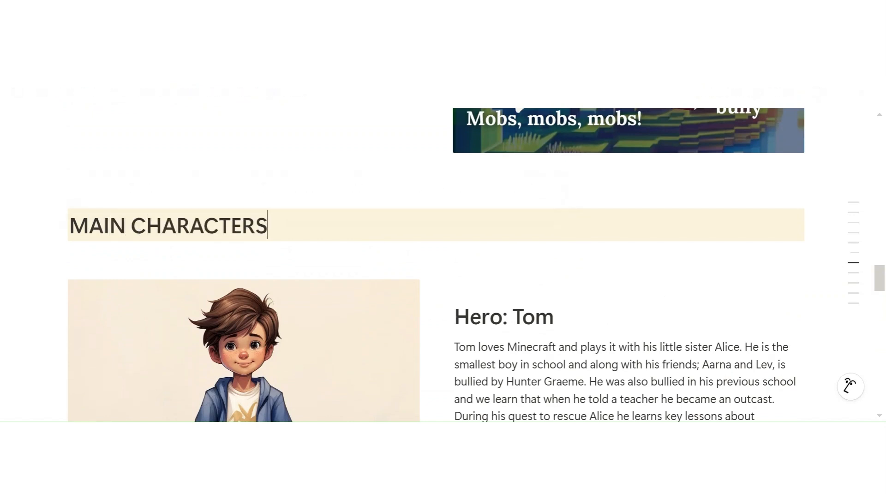
- Look through the page outline and compare how its headings are capitalised
{"action": "mouse_move", "coordinate": [852, 258]}
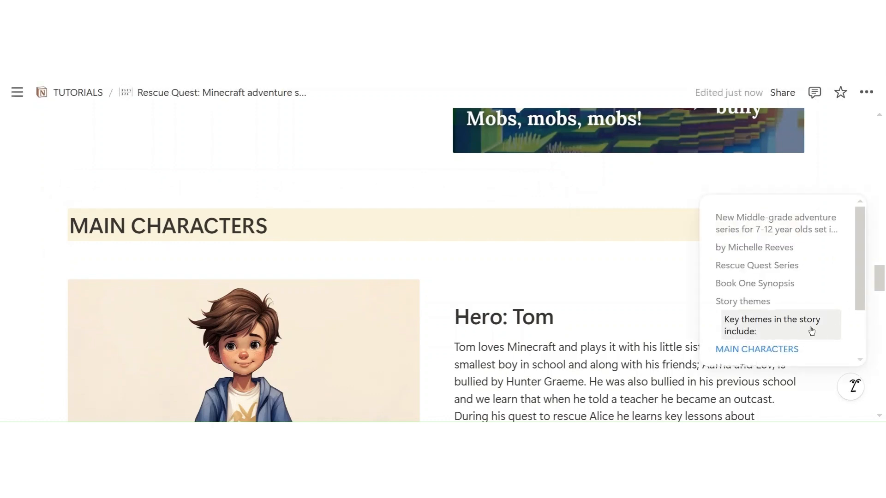
{"action": "scroll", "coordinate": [811, 328], "scroll_direction": "down", "scroll_amount": 2}
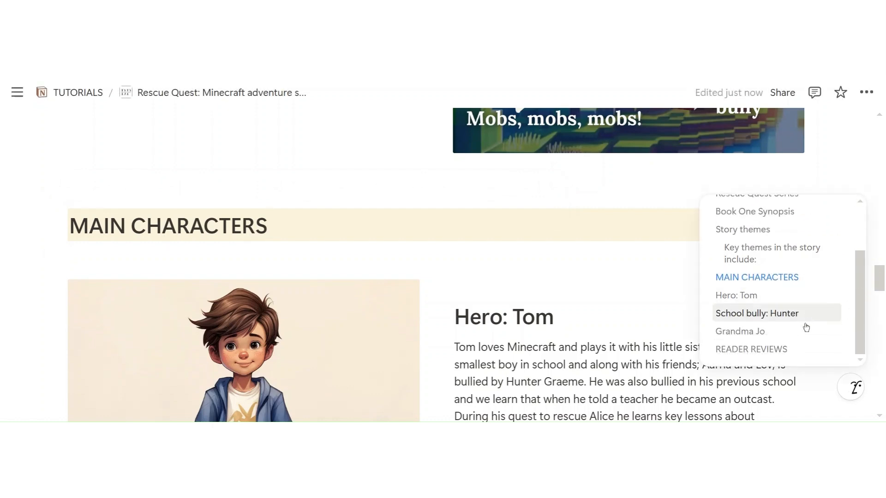
{"action": "scroll", "coordinate": [791, 350], "scroll_direction": "up", "scroll_amount": 3}
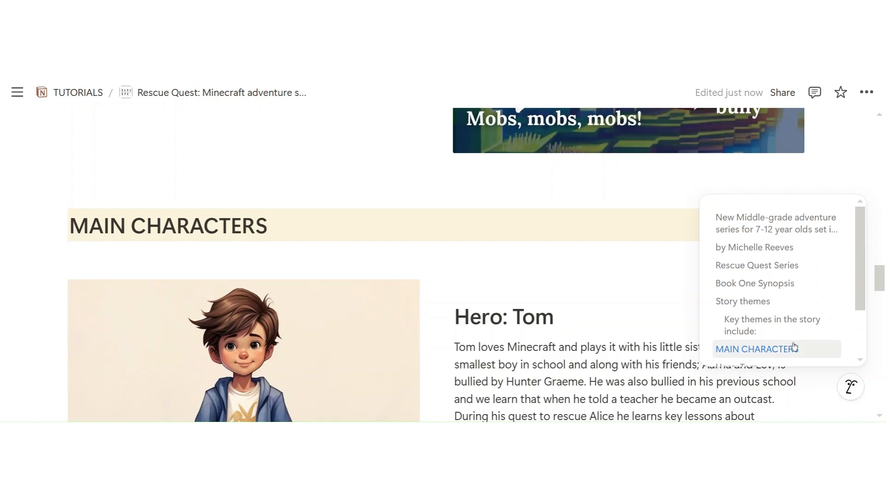
{"action": "left_click", "coordinate": [268, 228]}
{"action": "scroll", "coordinate": [254, 208], "scroll_direction": "up", "scroll_amount": 3}
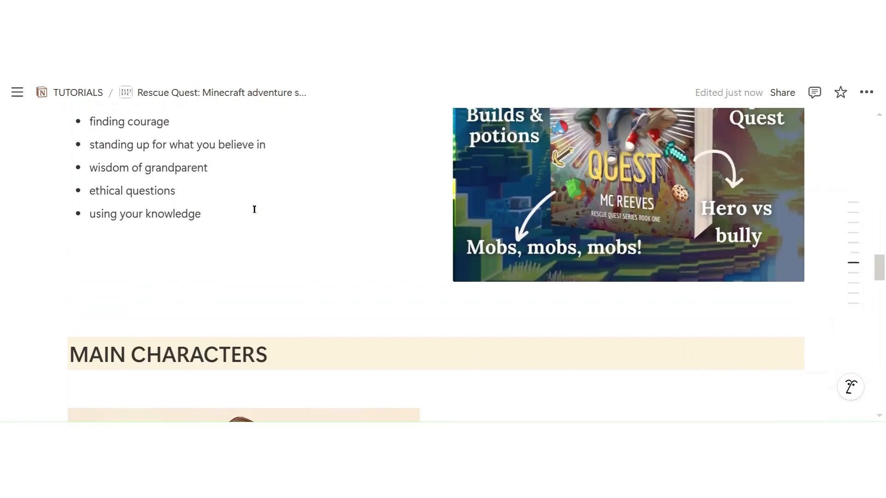
- Add a blank line below the three review images, followed by the line "WHERE TO BUY"
{"action": "scroll", "coordinate": [259, 200], "scroll_direction": "down", "scroll_amount": 6}
{"action": "scroll", "coordinate": [268, 197], "scroll_direction": "down", "scroll_amount": 15}
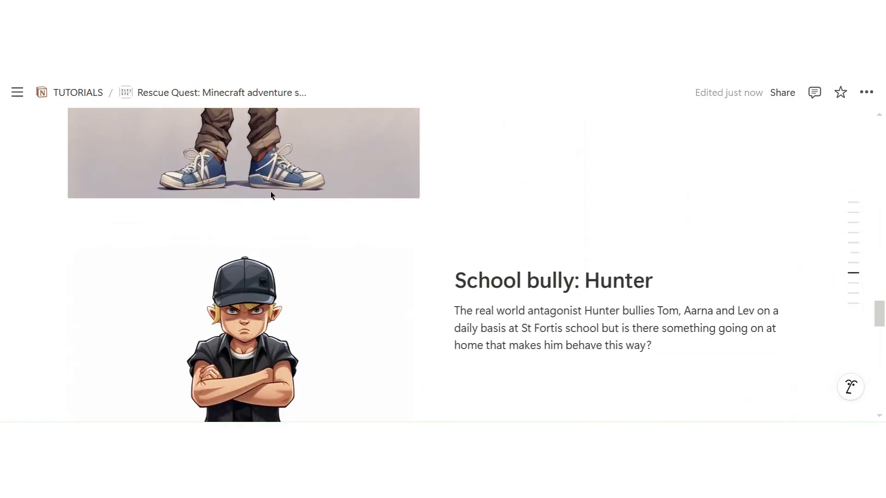
{"action": "scroll", "coordinate": [273, 192], "scroll_direction": "down", "scroll_amount": 10}
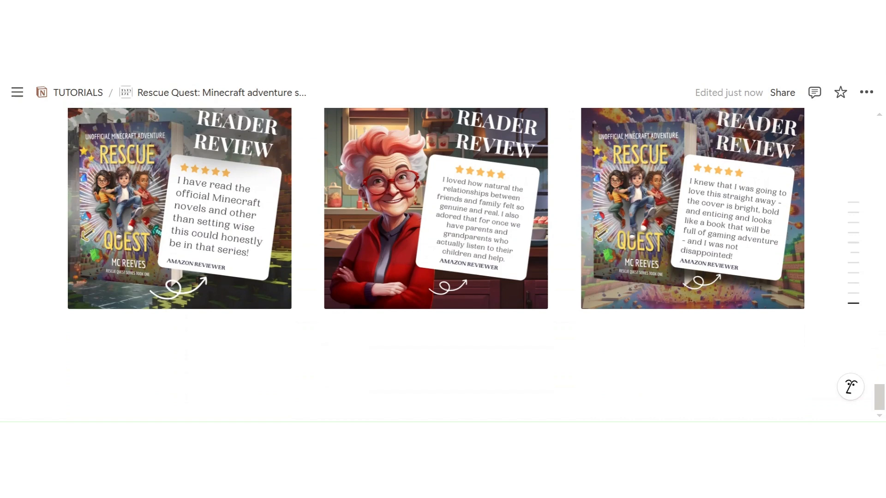
{"action": "left_click", "coordinate": [580, 369]}
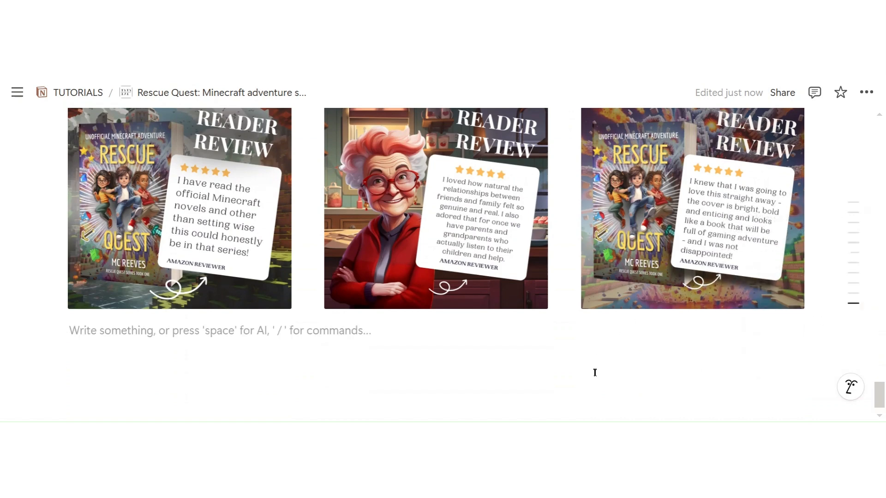
{"action": "key", "text": "Return"}
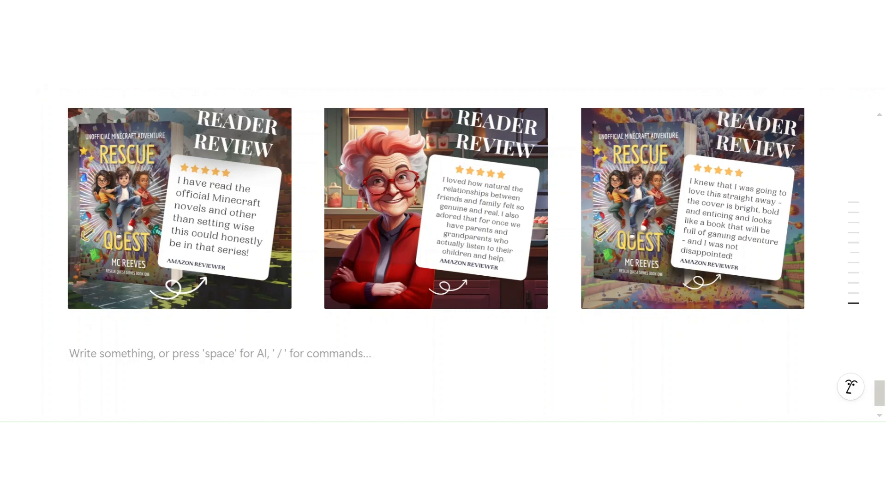
{"action": "type", "text": "WHER"}
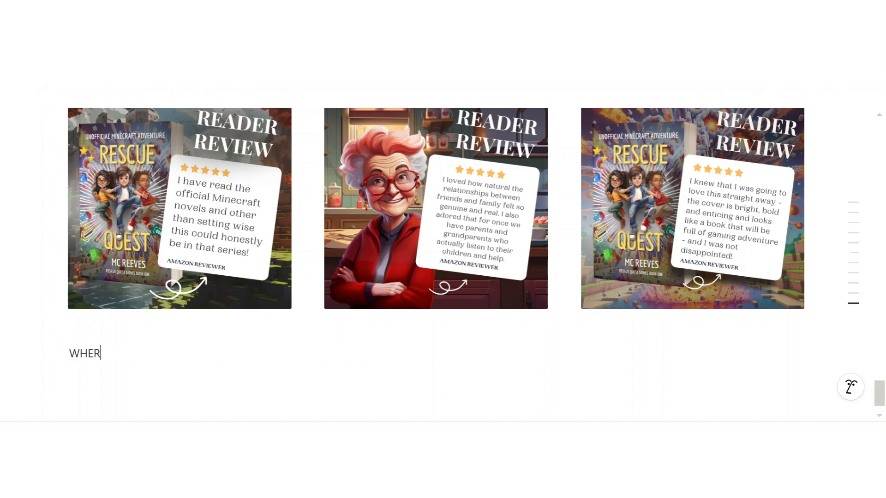
{"action": "type", "text": "E TO BUY"}
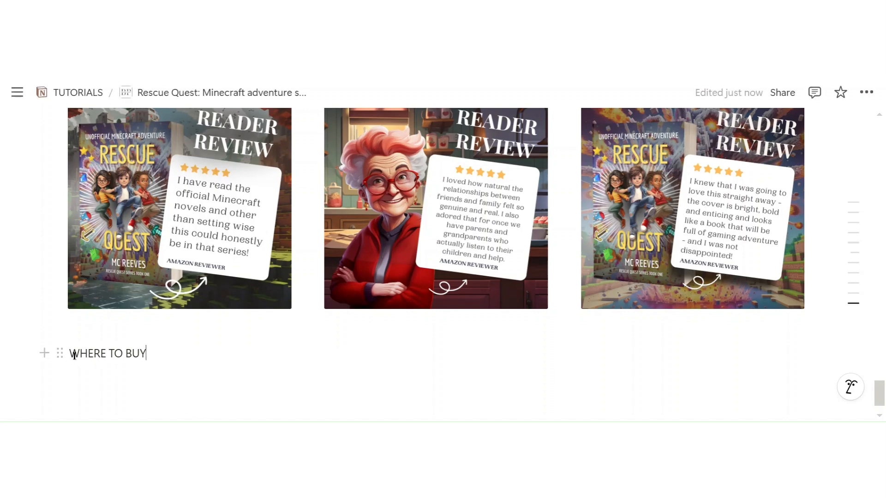
- Give the "WHERE TO BUY" line the same yellow background as the other section headings
{"action": "left_click", "coordinate": [60, 353]}
{"action": "scroll", "coordinate": [177, 371], "scroll_direction": "down", "scroll_amount": 3}
{"action": "mouse_move", "coordinate": [183, 366]}
{"action": "left_click", "coordinate": [262, 203]}
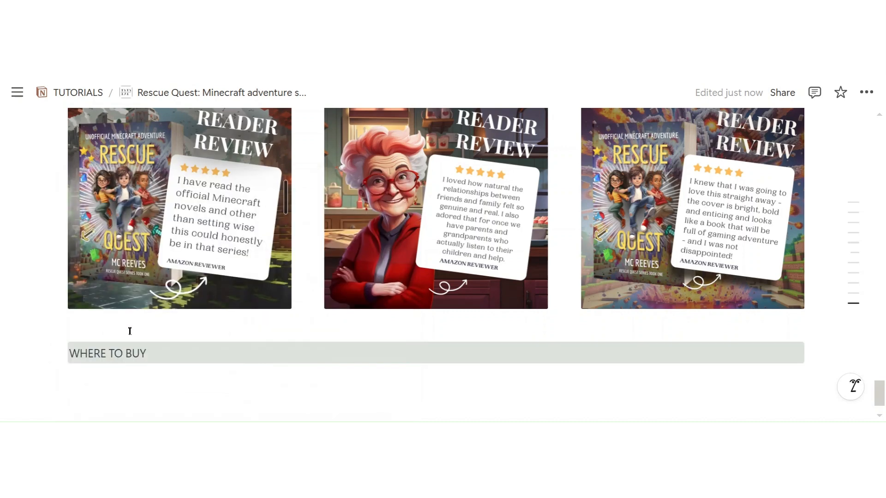
- Turn the "WHERE TO BUY" line into a Heading 1
{"action": "left_click", "coordinate": [60, 353]}
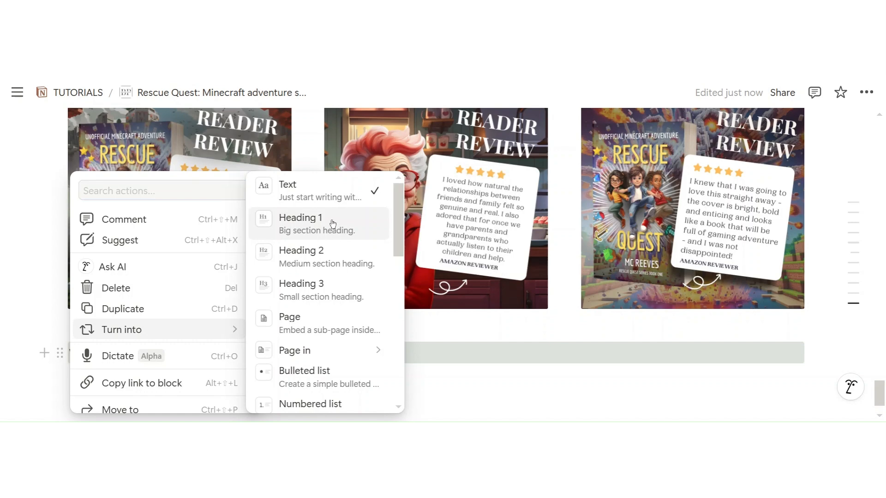
{"action": "left_click", "coordinate": [318, 226]}
{"action": "scroll", "coordinate": [363, 273], "scroll_direction": "down", "scroll_amount": 2}
- Add a blank line and an empty Heading 2 block below "WHERE TO BUY", and return to the blank line
{"action": "left_click", "coordinate": [226, 322]}
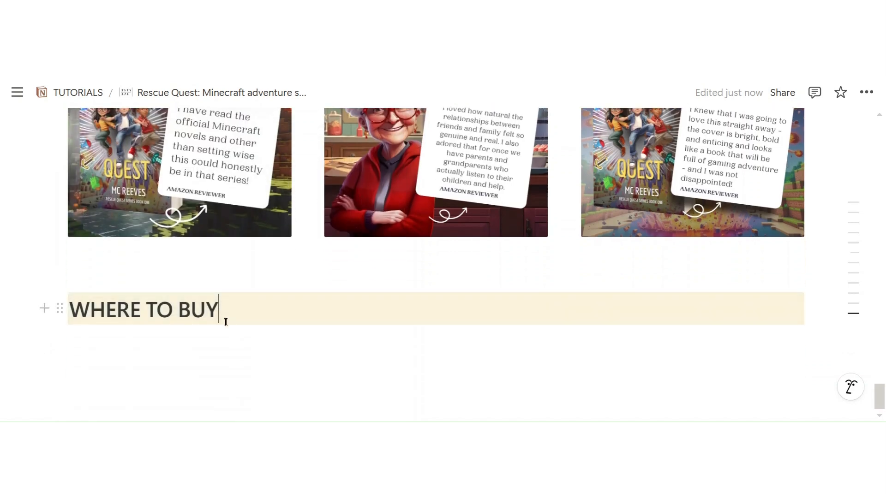
{"action": "key", "text": "Return"}
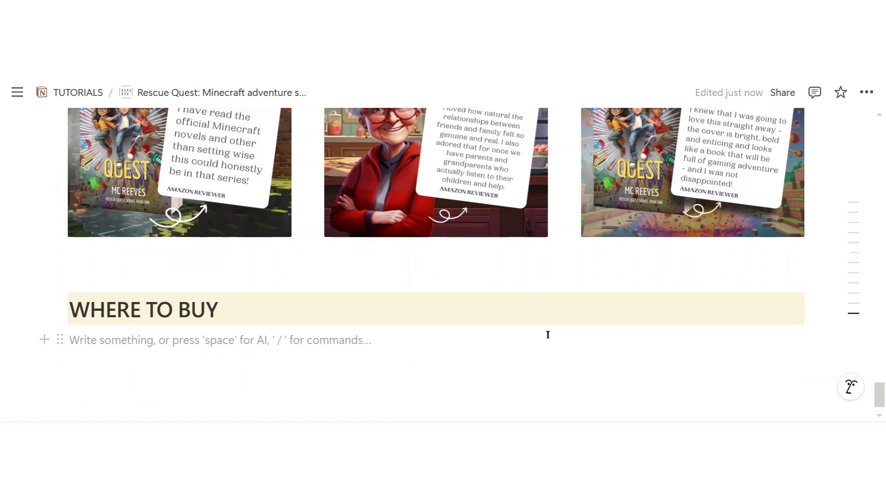
{"action": "key", "text": "Return"}
{"action": "type", "text": "/2"}
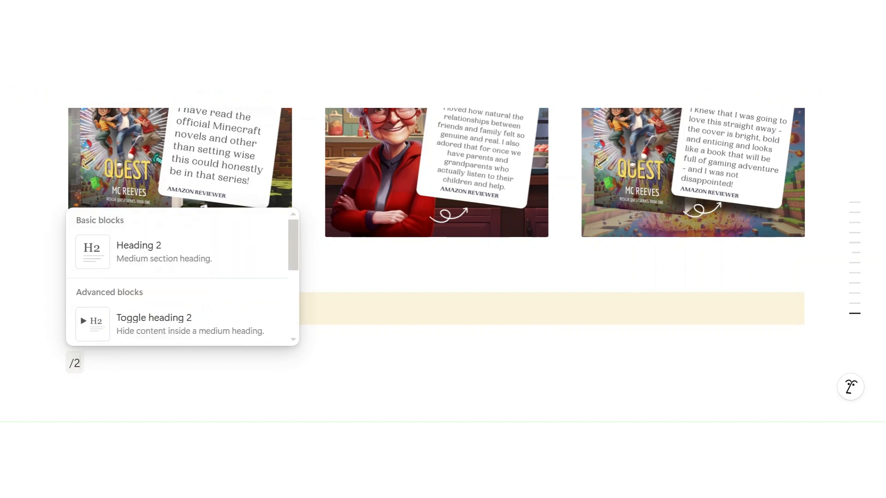
{"action": "left_click", "coordinate": [231, 272]}
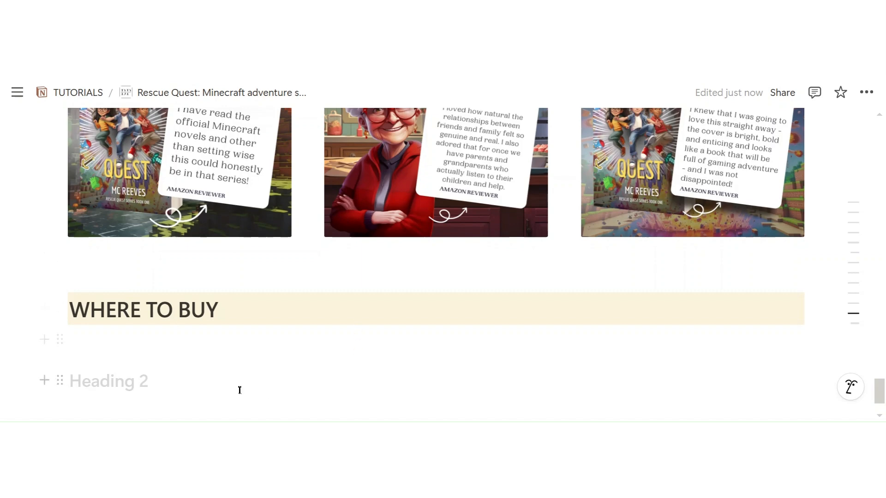
{"action": "left_click", "coordinate": [186, 355]}
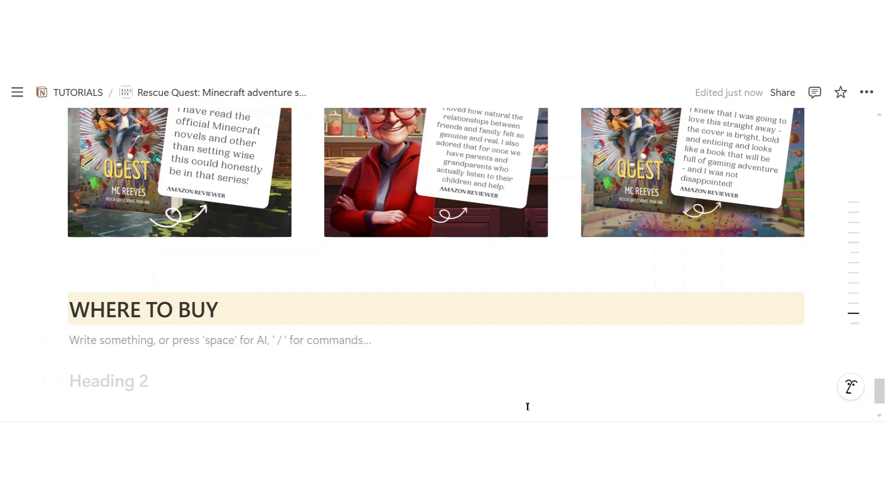
{"action": "key", "text": "ctrl+shift+Down"}
{"action": "key", "text": "BackSpace"}
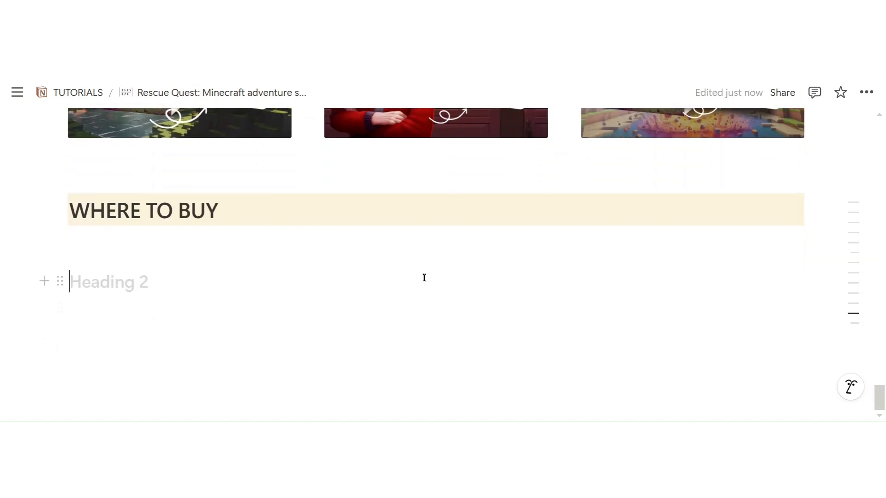
{"action": "left_click", "coordinate": [85, 266]}
{"action": "left_click", "coordinate": [80, 279]}
{"action": "left_click_drag", "start_coordinate": [60, 282], "coordinate": [92, 281]}
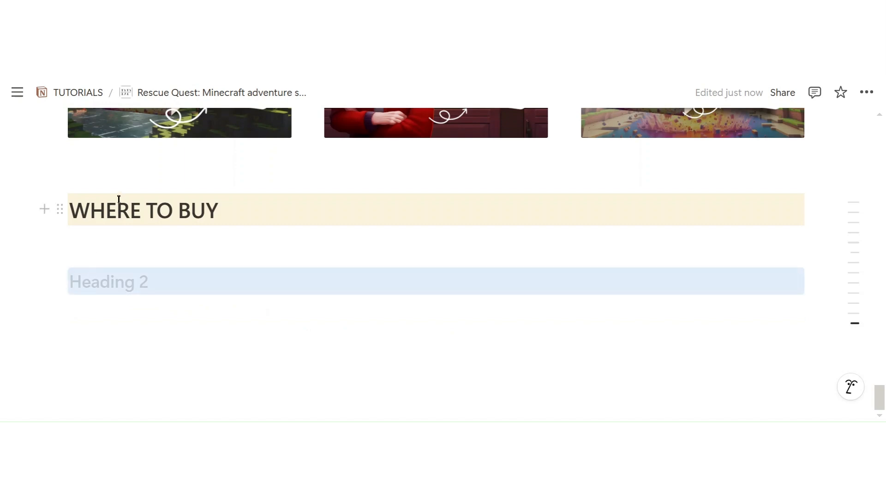
{"action": "left_click", "coordinate": [176, 277]}
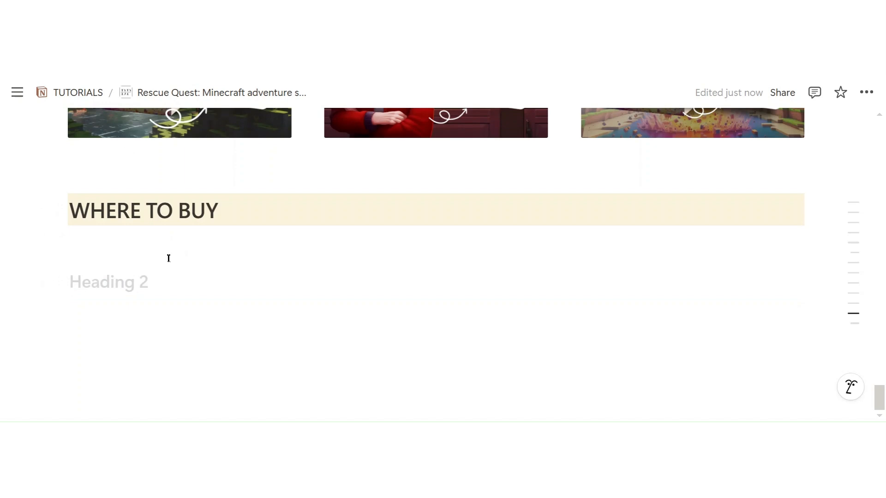
- Insert a two-column layout on the blank line below the "WHERE TO BUY" heading
{"action": "left_click", "coordinate": [168, 257]}
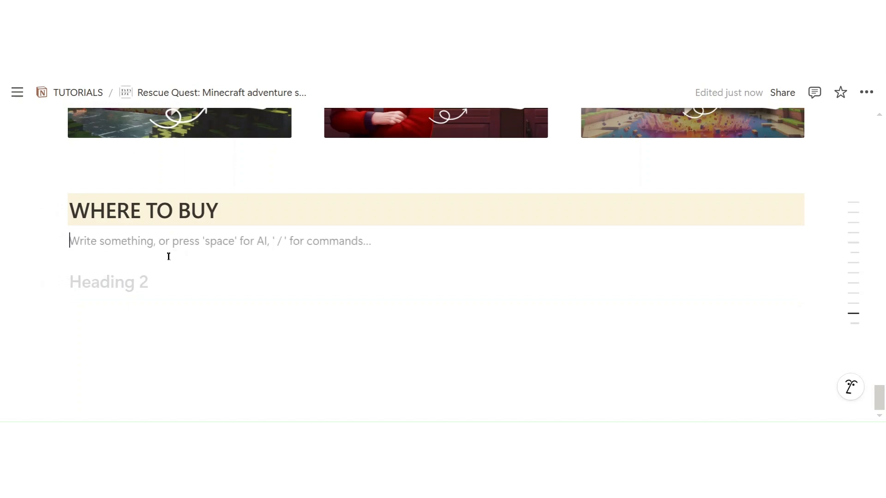
{"action": "type", "text": "/"}
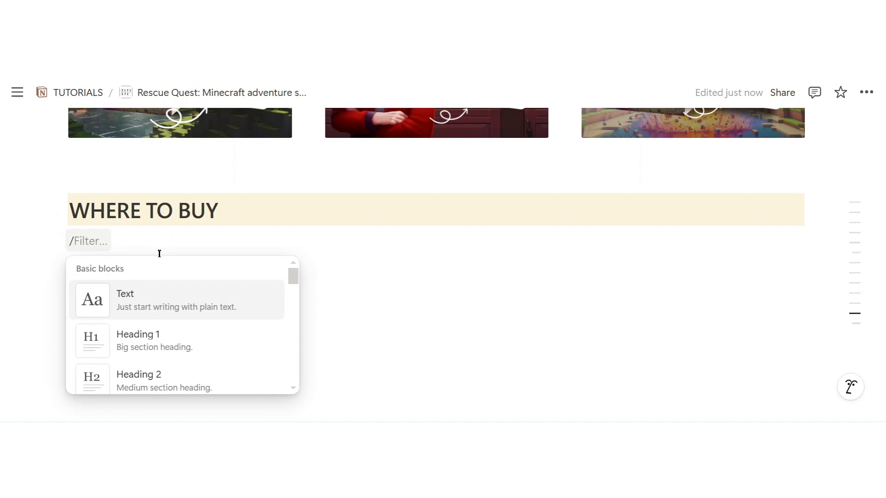
{"action": "type", "text": "2"}
{"action": "scroll", "coordinate": [211, 295], "scroll_direction": "down", "scroll_amount": 3}
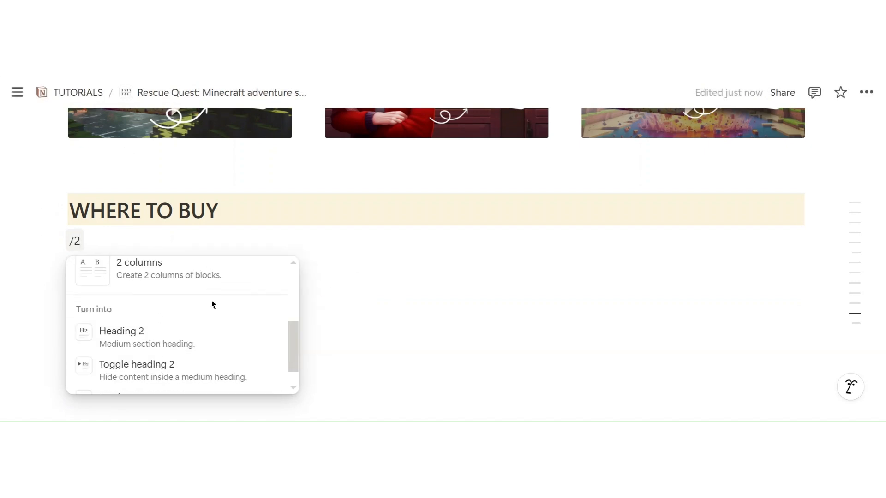
{"action": "left_click", "coordinate": [211, 283]}
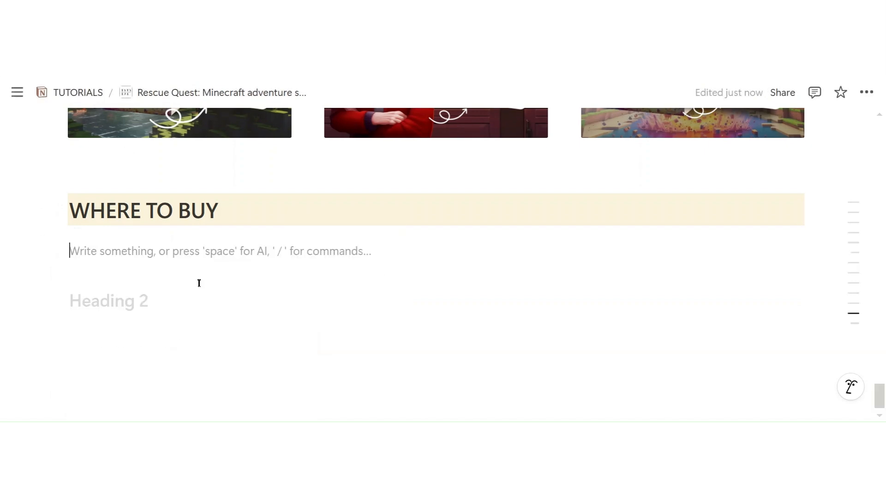
- Add an image block in the second column and upload the Rescue Quest picture of the tablet, phone and book against the Minecraft landscape
{"action": "left_click", "coordinate": [465, 247]}
{"action": "type", "text": "/im"}
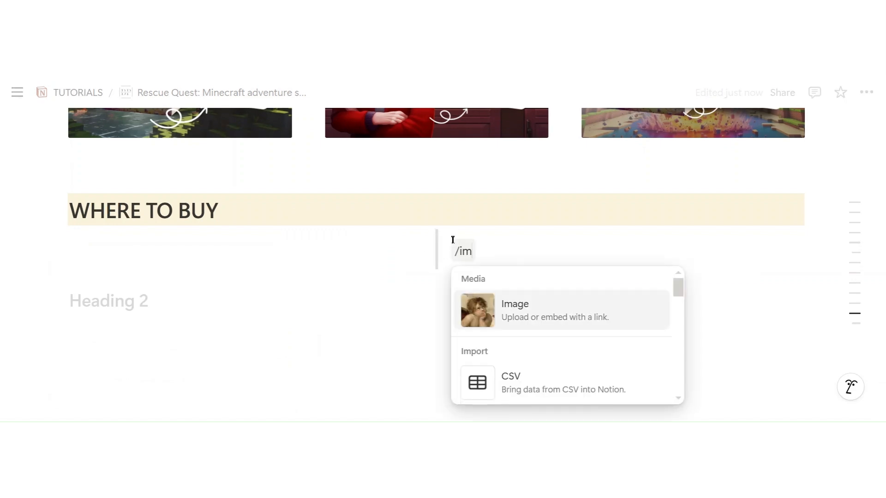
{"action": "left_click", "coordinate": [557, 321]}
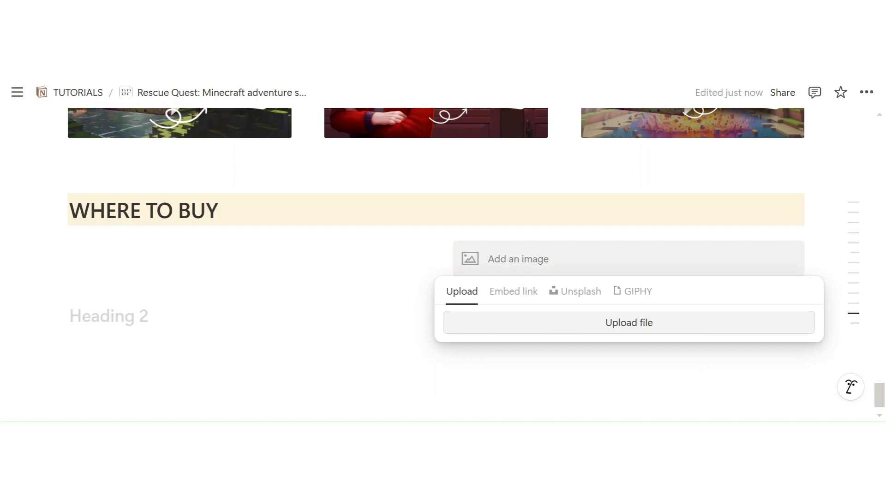
{"action": "scroll", "coordinate": [595, 190], "scroll_direction": "down", "scroll_amount": 2}
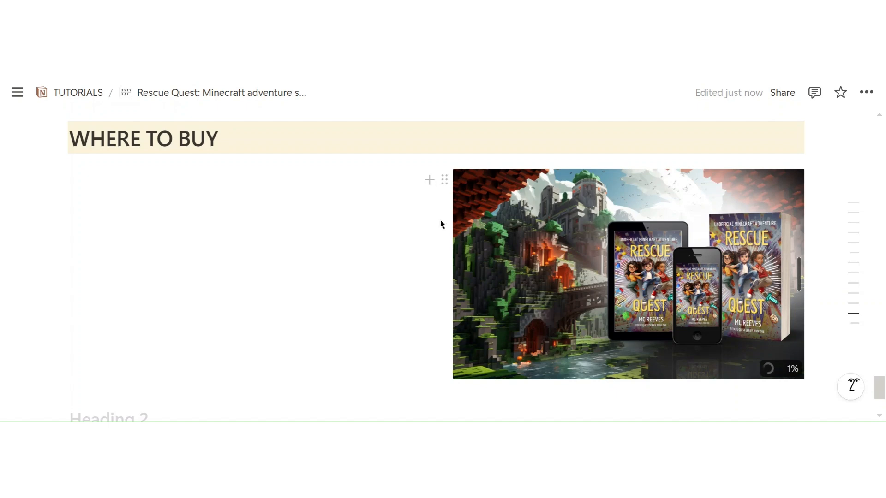
- Turn the empty Heading 2 block below the two columns back into a plain text line
{"action": "left_click", "coordinate": [248, 195]}
{"action": "scroll", "coordinate": [221, 258], "scroll_direction": "down", "scroll_amount": 1}
{"action": "left_click", "coordinate": [183, 345]}
{"action": "key", "text": "BackSpace"}
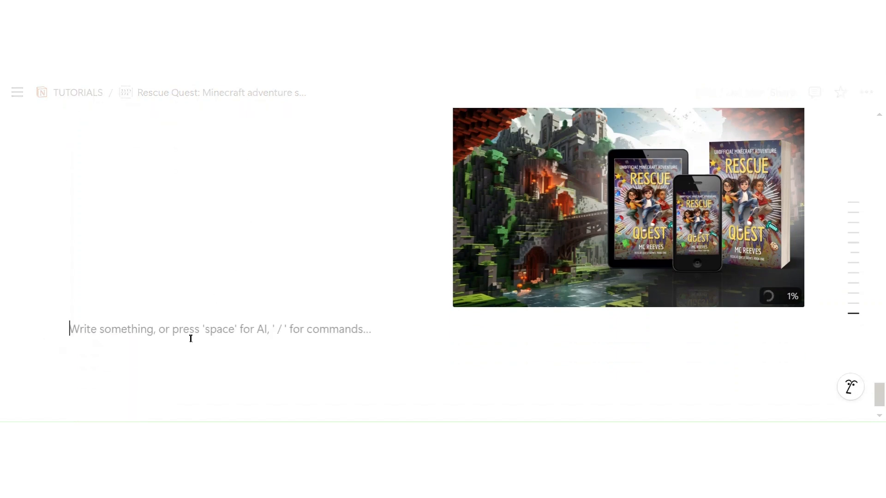
- List the retailers "Amazon.co.uk", "Amazon.com" and "Barnes & Noble" on separate lines in the first column
{"action": "scroll", "coordinate": [190, 338], "scroll_direction": "up", "scroll_amount": 1}
{"action": "left_click", "coordinate": [152, 201]}
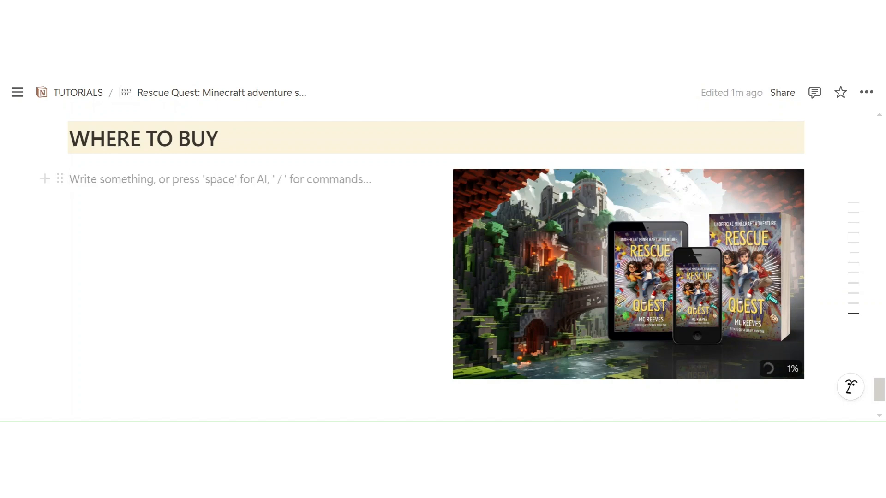
{"action": "type", "text": "Amazon"}
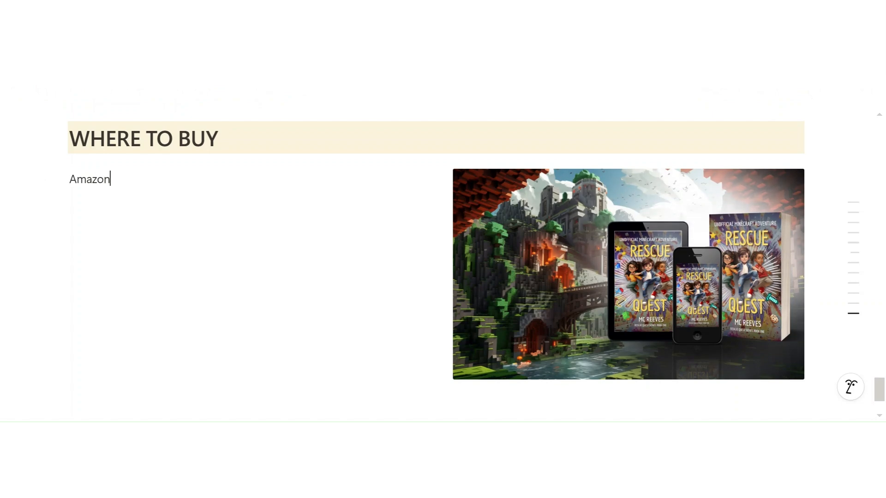
{"action": "type", "text": ".co.uk"}
{"action": "key", "text": "Return"}
{"action": "type", "text": "Cma"}
{"action": "key", "text": "BackSpace"}
{"action": "key", "text": "BackSpace"}
{"action": "key", "text": "BackSpace"}
{"action": "type", "text": "A"}
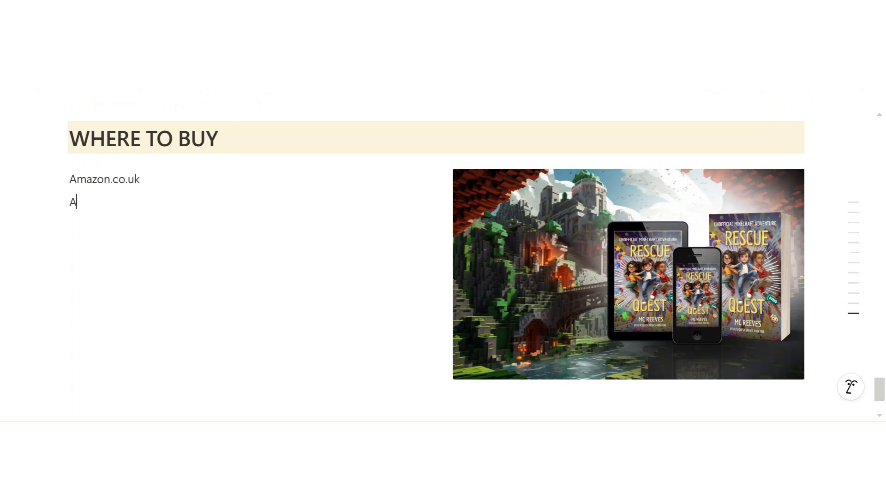
{"action": "type", "text": "mazon.com"}
{"action": "key", "text": "Return"}
{"action": "type", "text": "Barnes & Nobe"}
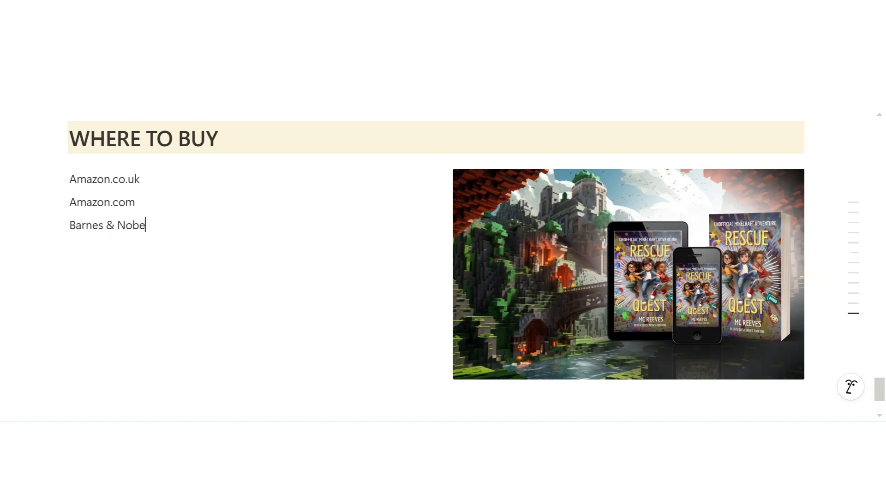
{"action": "key", "text": "BackSpace"}
{"action": "type", "text": "le"}
{"action": "key", "text": "Return"}
- Add "Kobo" and "Borrowbox" as further lines of the retailer list
{"action": "type", "text": "Kobo"}
{"action": "key", "text": "Return"}
{"action": "type", "text": "Boroor"}
{"action": "key", "text": "BackSpace"}
{"action": "key", "text": "BackSpace"}
{"action": "key", "text": "BackSpace"}
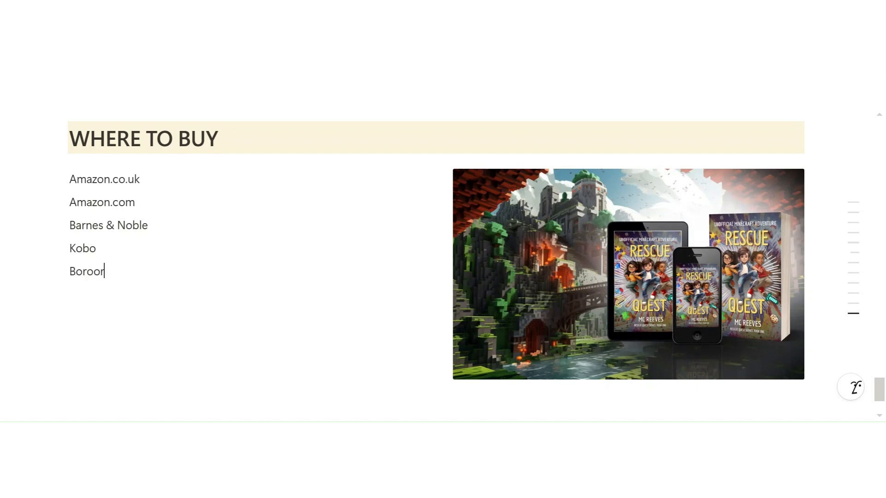
{"action": "type", "text": "row"}
{"action": "key", "text": "BackSpace"}
{"action": "key", "text": "BackSpace"}
{"action": "type", "text": "wo"}
{"action": "key", "text": "BackSpace"}
{"action": "key", "text": "BackSpace"}
{"action": "type", "text": "owbox"}
{"action": "key", "text": "Return"}
- Finish the retailer list with the lines "Apple Books" and "Google Play Books"
{"action": "type", "text": "Amm"}
{"action": "key", "text": "BackSpace"}
{"action": "key", "text": "BackSpace"}
{"action": "type", "text": "pple Books"}
{"action": "key", "text": "Return"}
{"action": "type", "text": "Google p"}
{"action": "key", "text": "BackSpace"}
{"action": "type", "text": "Play Books"}
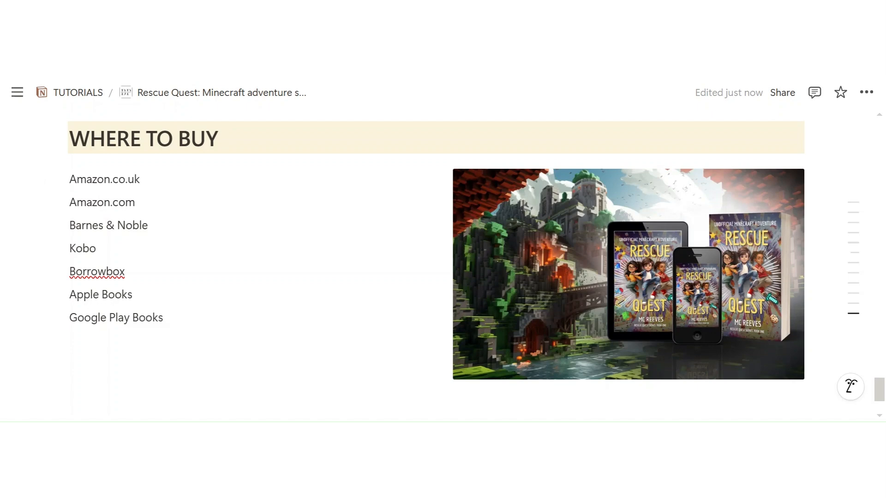
- Put a shopping cart emoji before "Amazon.co.uk" and copy it in front of "Amazon.com" and "Barnes & Noble"
{"action": "type", "text": "🛒"}
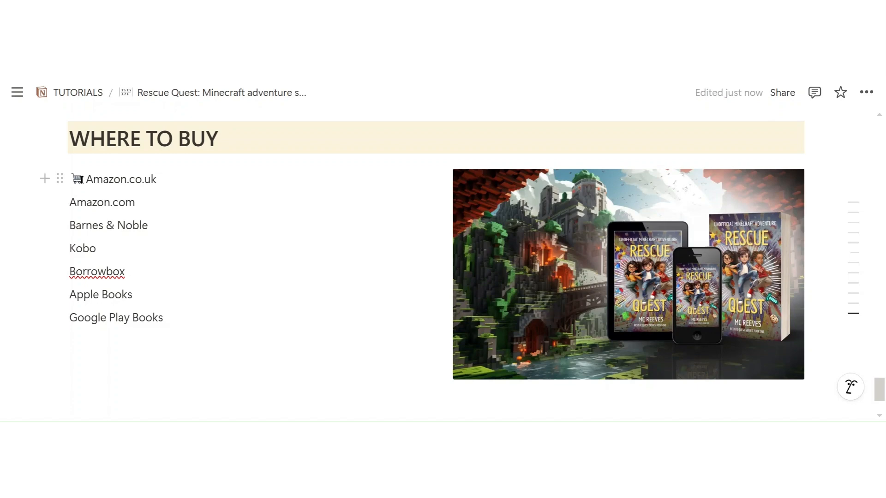
{"action": "left_click_drag", "start_coordinate": [79, 180], "coordinate": [73, 179]}
{"action": "key", "text": "ctrl+c"}
{"action": "left_click", "coordinate": [70, 203]}
{"action": "key", "text": "ctrl+v"}
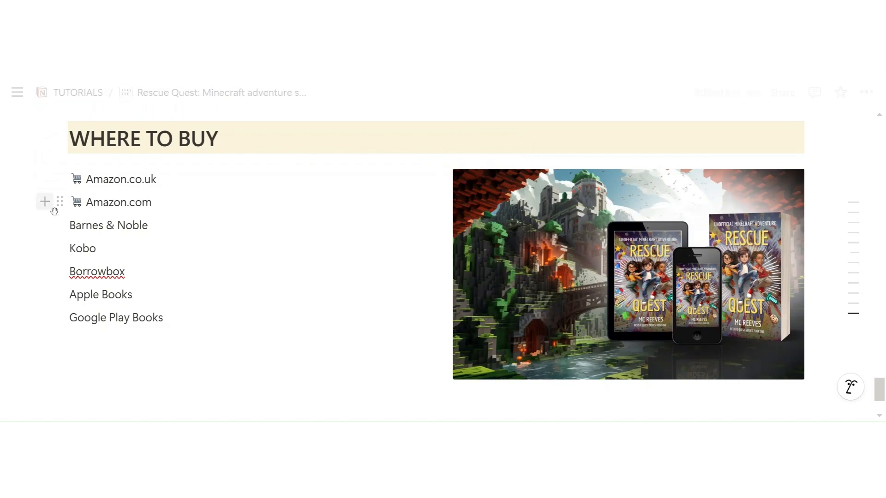
{"action": "left_click", "coordinate": [70, 224]}
{"action": "key", "text": "ctrl+v"}
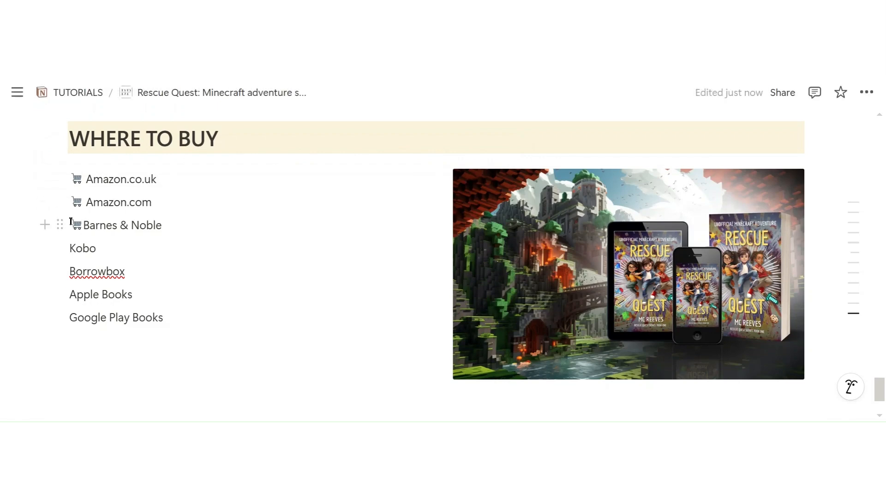
- Paste the shopping cart emoji in front of Kobo, Borrowbox, Apple Books and Google Play Books
{"action": "left_click", "coordinate": [70, 248]}
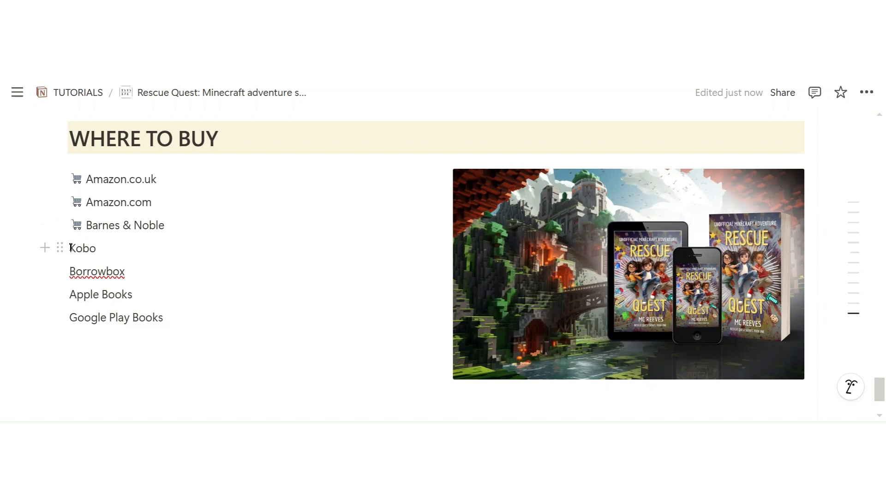
{"action": "key", "text": "ctrl+v"}
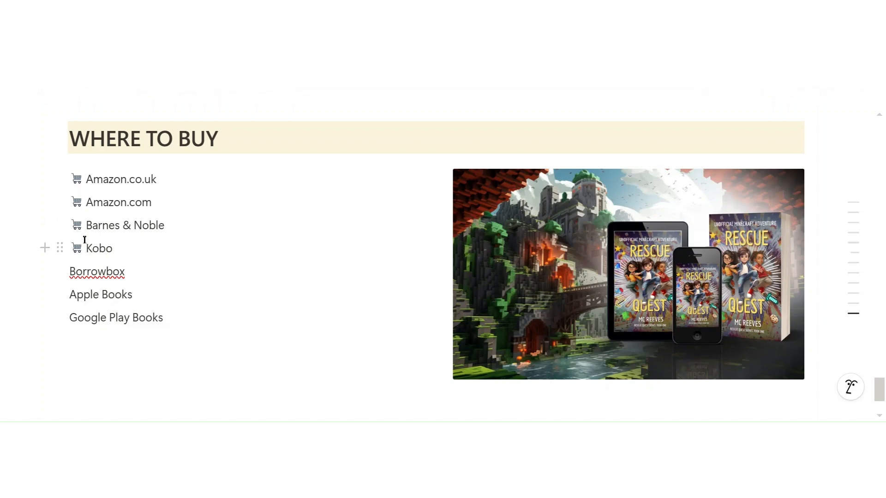
{"action": "left_click", "coordinate": [70, 270]}
{"action": "key", "text": "ctrl+v"}
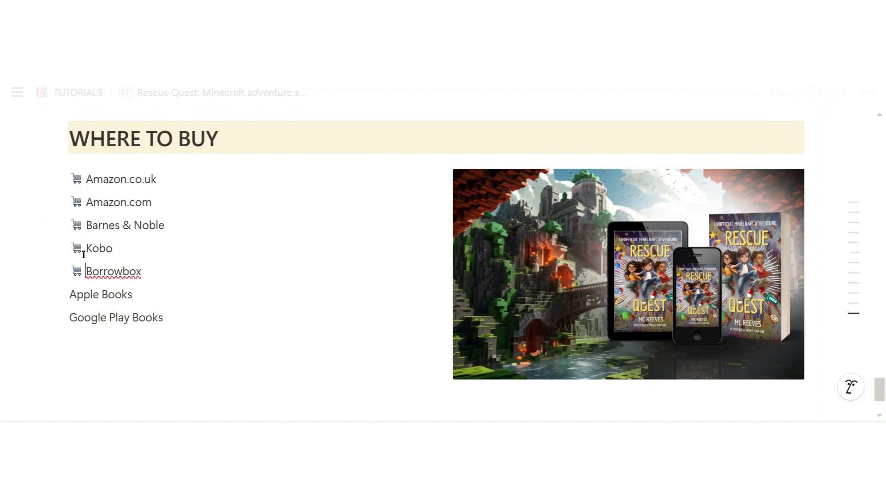
{"action": "left_click", "coordinate": [71, 294]}
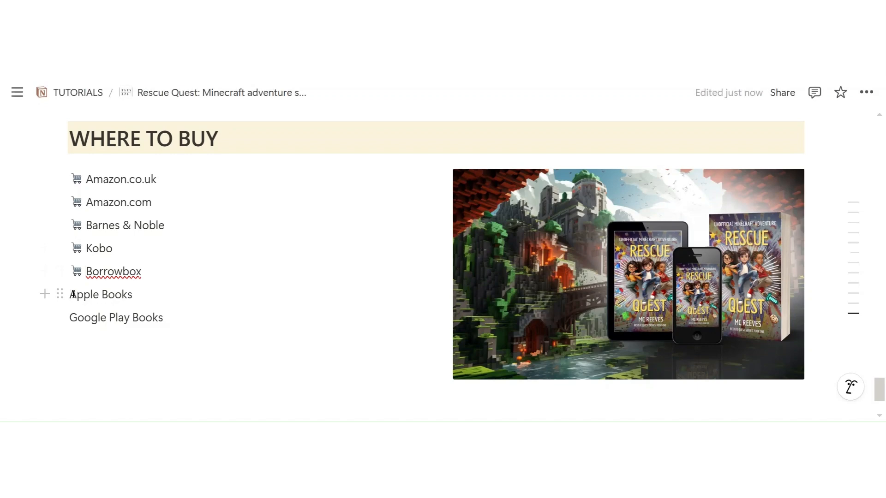
{"action": "key", "text": "ctrl+v"}
{"action": "left_click", "coordinate": [72, 319]}
{"action": "key", "text": "ctrl+v"}
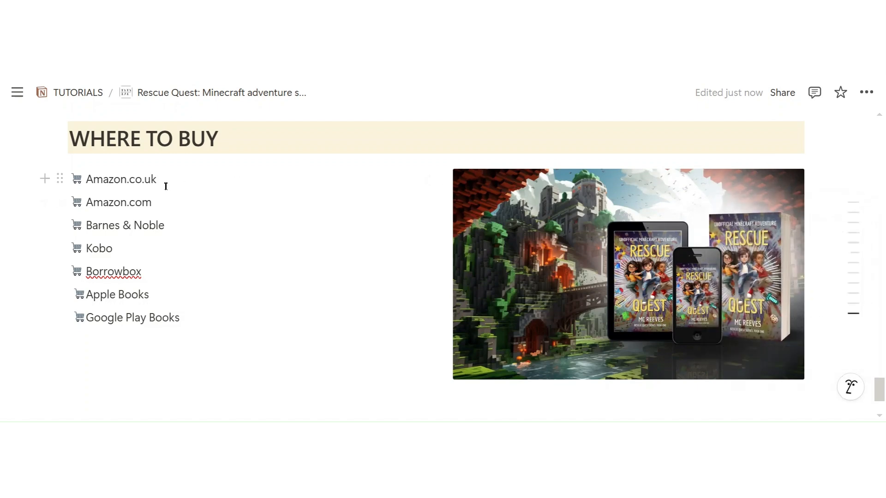
{"action": "left_click_drag", "start_coordinate": [158, 180], "coordinate": [87, 179]}
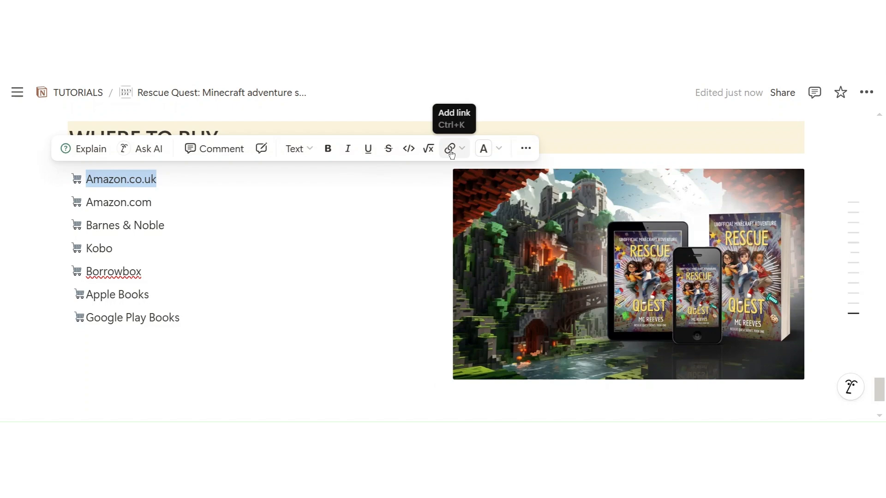
{"action": "left_click", "coordinate": [450, 150]}
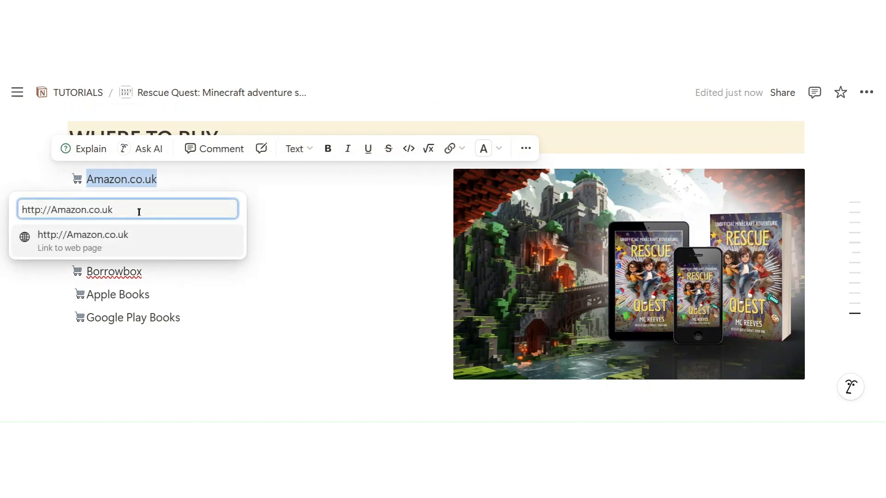
{"action": "left_click_drag", "start_coordinate": [139, 212], "coordinate": [2, 217]}
{"action": "type", "text": "https://amzn.eu/d/0OaEc3e"}
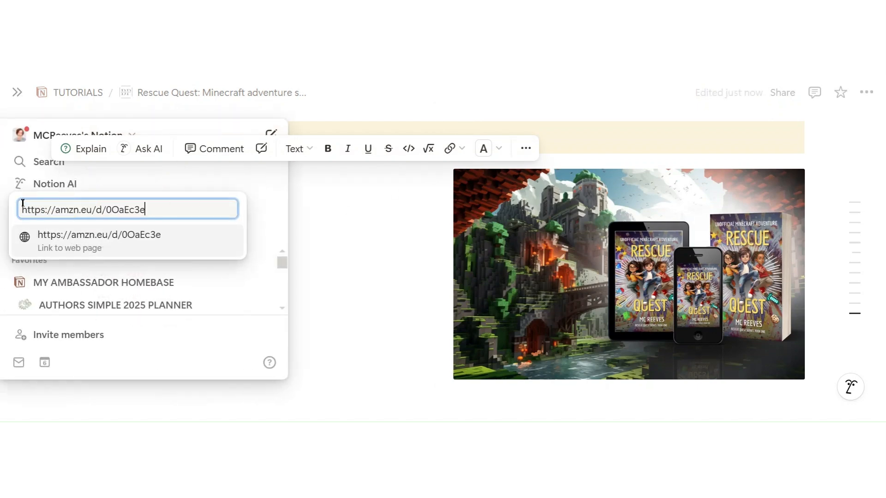
{"action": "left_click", "coordinate": [137, 246]}
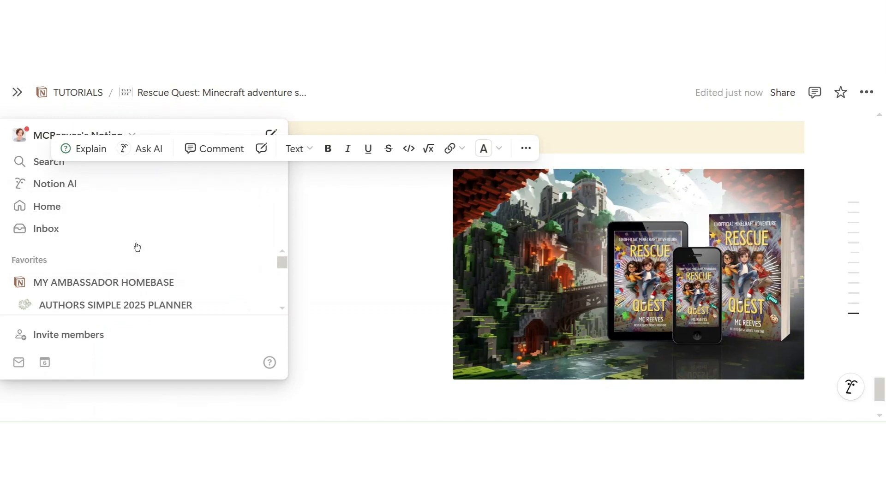
{"action": "left_click", "coordinate": [353, 216]}
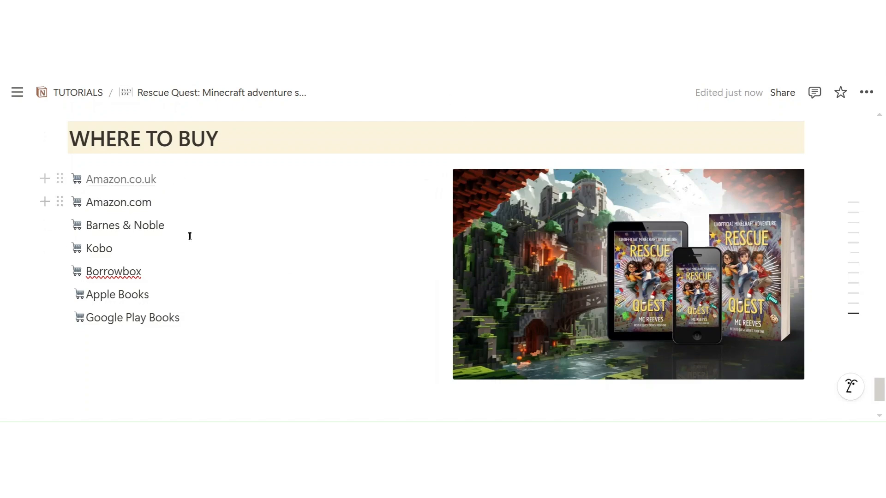
- Return to the beginning of the page and check the cover image, logo icon, title and opening tagline
{"action": "left_click", "coordinate": [235, 244]}
{"action": "scroll", "coordinate": [328, 251], "scroll_direction": "down", "scroll_amount": 2}
{"action": "scroll", "coordinate": [350, 243], "scroll_direction": "up", "scroll_amount": 2}
{"action": "scroll", "coordinate": [348, 250], "scroll_direction": "down", "scroll_amount": 3}
{"action": "scroll", "coordinate": [348, 251], "scroll_direction": "up", "scroll_amount": 6}
{"action": "scroll", "coordinate": [348, 251], "scroll_direction": "up", "scroll_amount": 5}
{"action": "left_click_drag", "start_coordinate": [879, 368], "coordinate": [881, 112]}
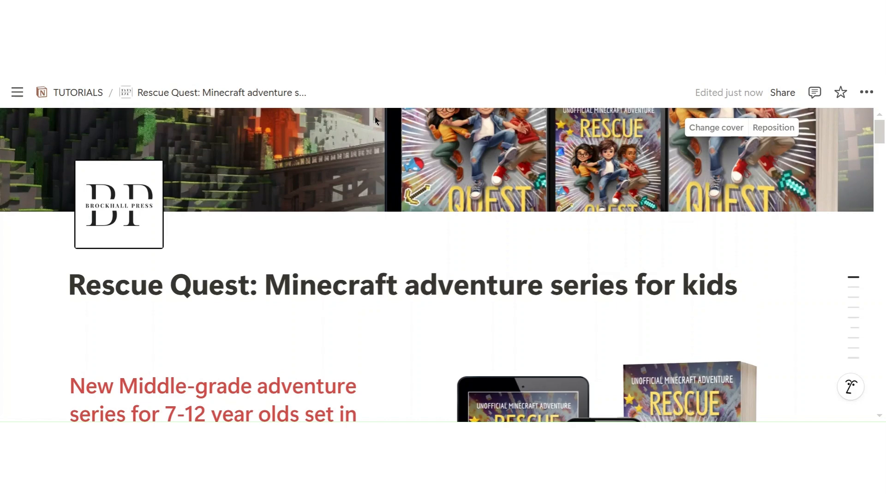
{"action": "scroll", "coordinate": [592, 130], "scroll_direction": "down", "scroll_amount": 2}
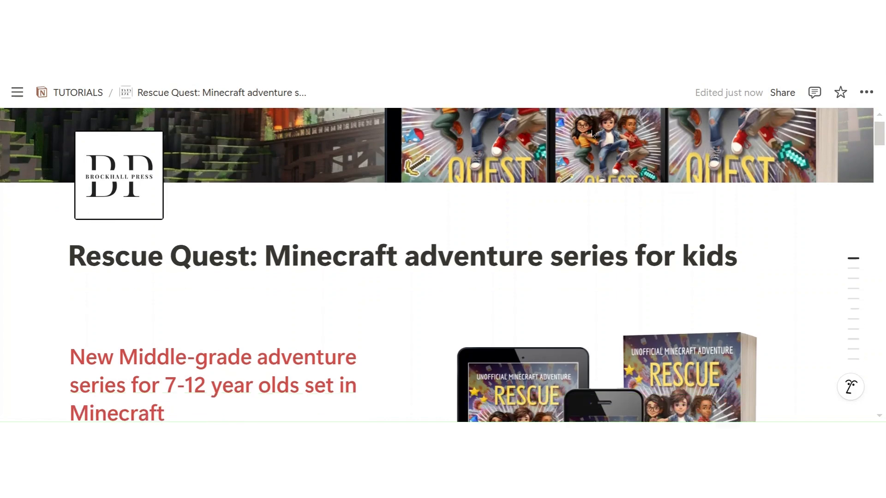
{"action": "scroll", "coordinate": [591, 129], "scroll_direction": "up", "scroll_amount": 2}
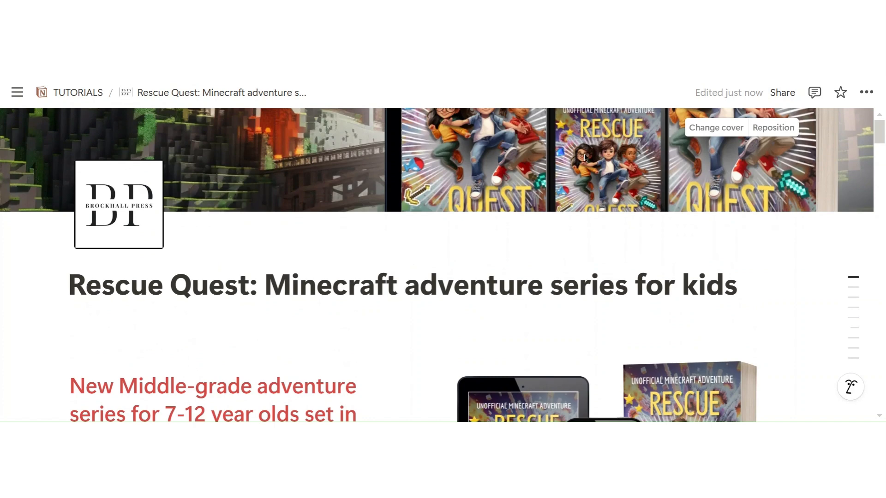
- Review the page's introduction, Rescue Quest Series synopsis, themes list and character profiles through to Grandma Jo
{"action": "scroll", "coordinate": [585, 155], "scroll_direction": "down", "scroll_amount": 5}
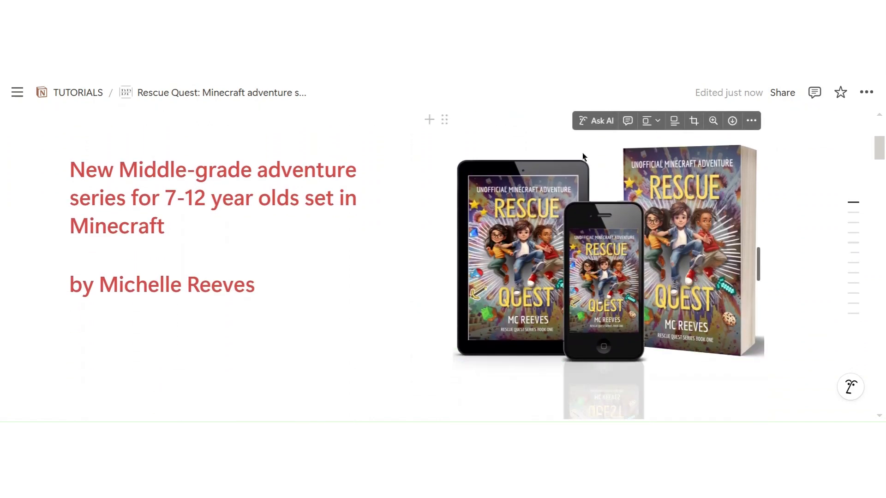
{"action": "scroll", "coordinate": [558, 225], "scroll_direction": "down", "scroll_amount": 5}
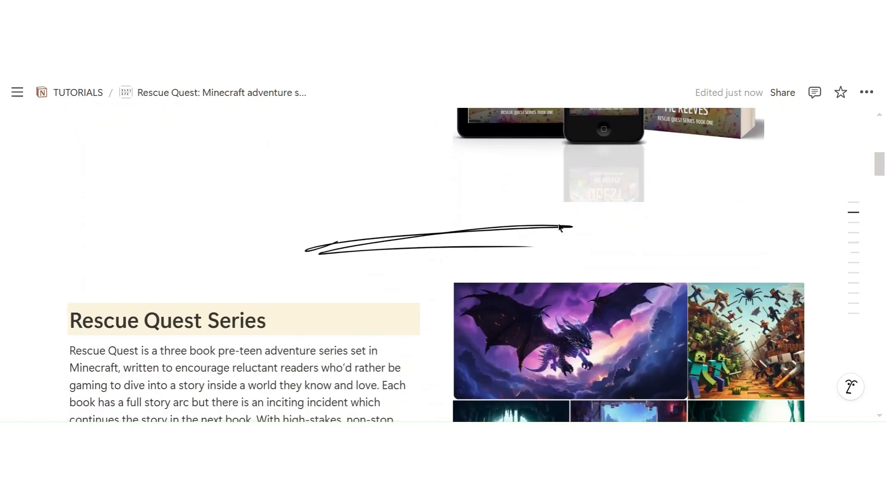
{"action": "scroll", "coordinate": [559, 227], "scroll_direction": "down", "scroll_amount": 3}
{"action": "scroll", "coordinate": [555, 225], "scroll_direction": "down", "scroll_amount": 2}
{"action": "scroll", "coordinate": [555, 225], "scroll_direction": "down", "scroll_amount": 8}
{"action": "scroll", "coordinate": [556, 226], "scroll_direction": "down", "scroll_amount": 10}
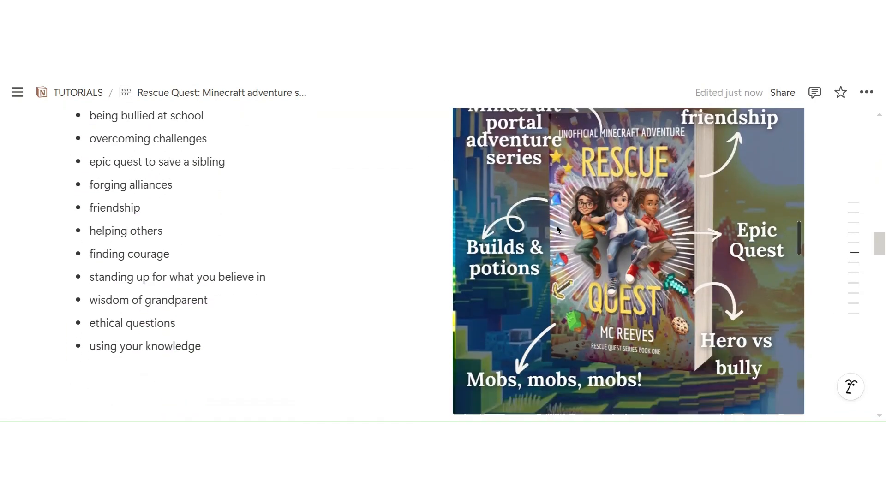
{"action": "scroll", "coordinate": [557, 226], "scroll_direction": "down", "scroll_amount": 20}
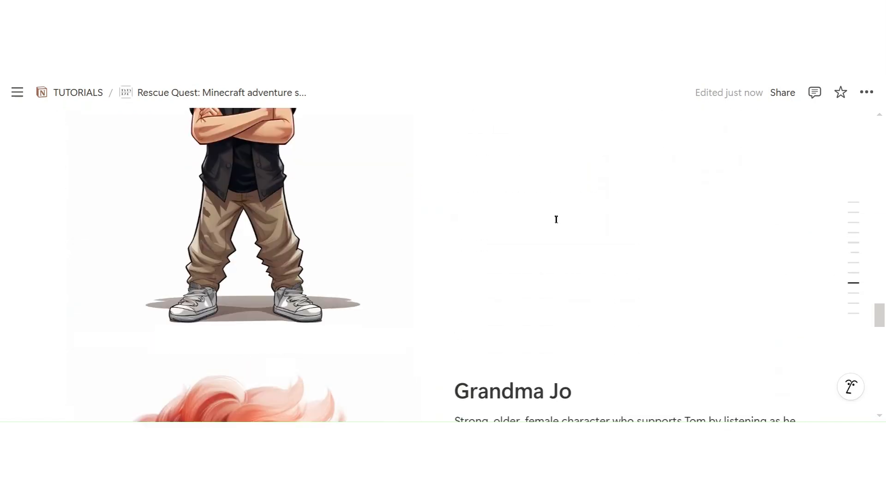
{"action": "scroll", "coordinate": [556, 219], "scroll_direction": "down", "scroll_amount": 20}
{"action": "scroll", "coordinate": [556, 201], "scroll_direction": "up", "scroll_amount": 8}
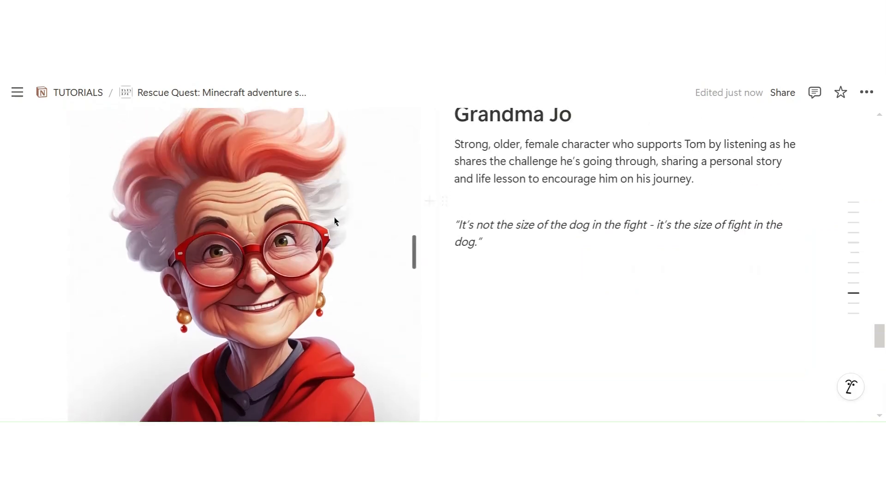
{"action": "scroll", "coordinate": [534, 235], "scroll_direction": "up", "scroll_amount": 5}
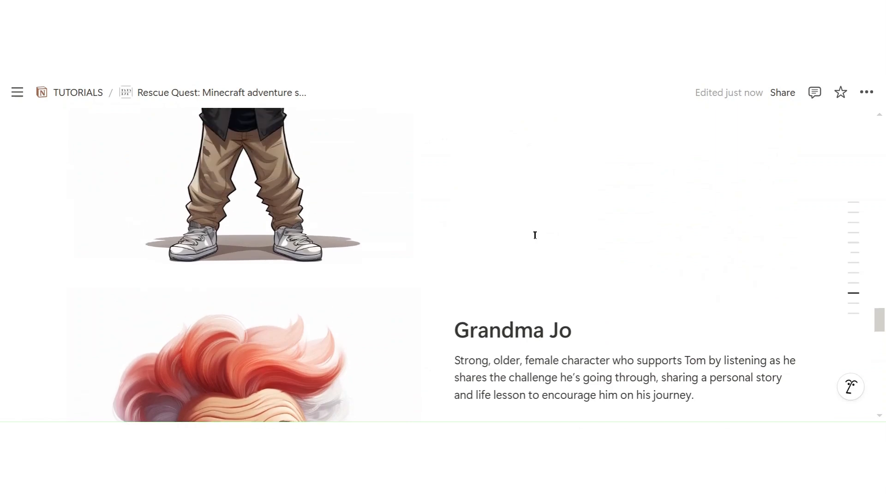
- Review the reader review images and the where-to-buy retailer list through to the end of the page
{"action": "scroll", "coordinate": [534, 235], "scroll_direction": "down", "scroll_amount": 6}
{"action": "scroll", "coordinate": [530, 214], "scroll_direction": "down", "scroll_amount": 2}
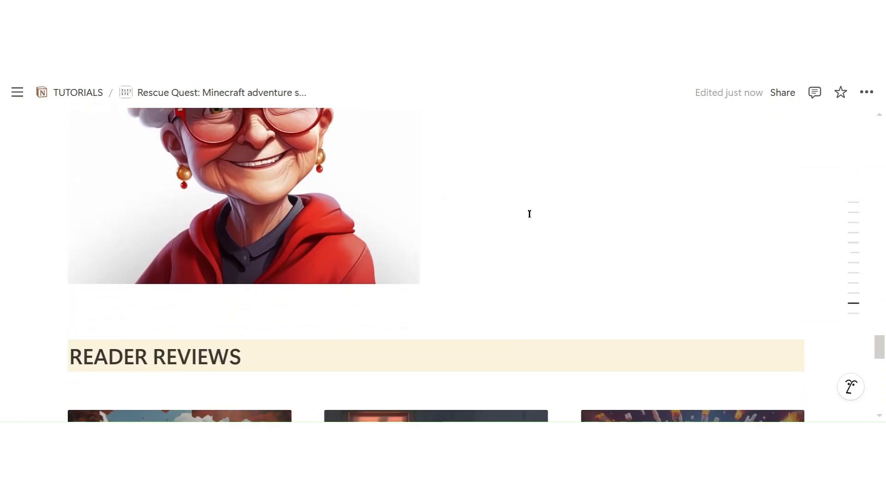
{"action": "scroll", "coordinate": [528, 212], "scroll_direction": "up", "scroll_amount": 2}
{"action": "scroll", "coordinate": [527, 218], "scroll_direction": "down", "scroll_amount": 6}
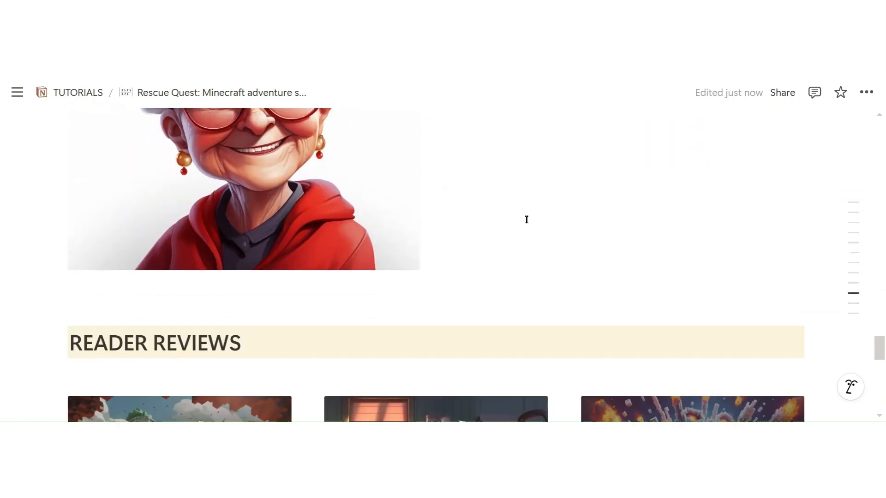
{"action": "scroll", "coordinate": [526, 220], "scroll_direction": "down", "scroll_amount": 2}
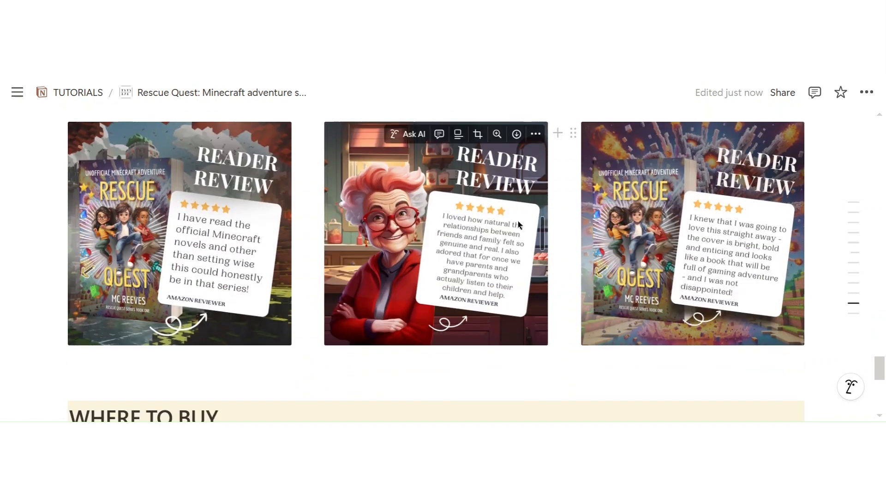
{"action": "scroll", "coordinate": [518, 224], "scroll_direction": "up", "scroll_amount": 2}
{"action": "scroll", "coordinate": [518, 225], "scroll_direction": "down", "scroll_amount": 7}
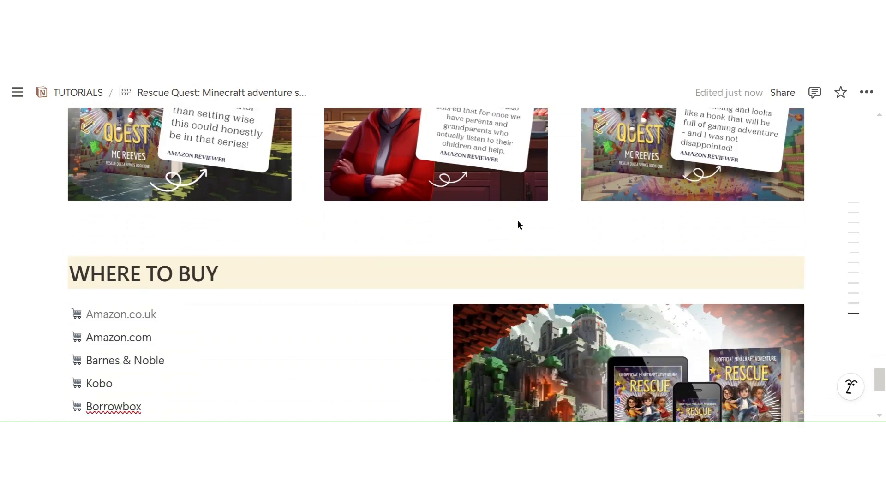
{"action": "scroll", "coordinate": [518, 224], "scroll_direction": "down", "scroll_amount": 2}
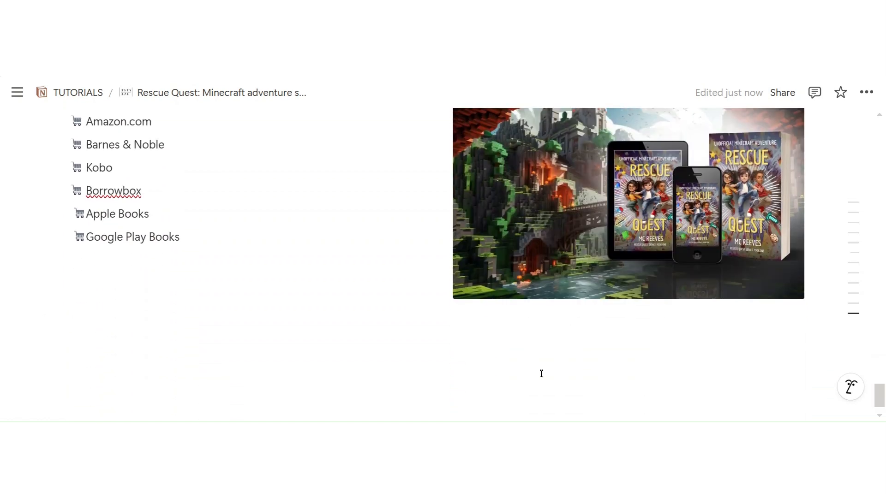
- Add the line "AUTHOR INFO" below the where-to-buy section and turn it into a Heading 1
{"action": "left_click", "coordinate": [541, 373]}
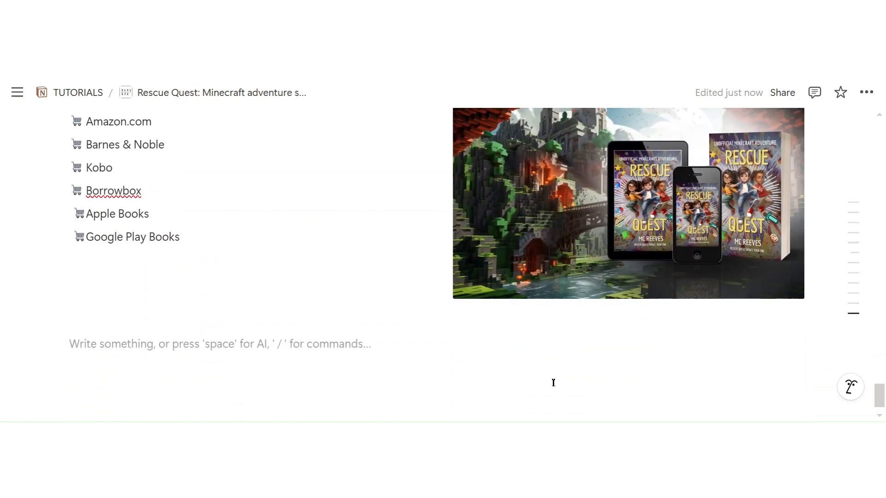
{"action": "type", "text": "Author"}
{"action": "key", "text": "ctrl+BackSpace"}
{"action": "type", "text": "AT"}
{"action": "type", "text": "UTHOR INFO"}
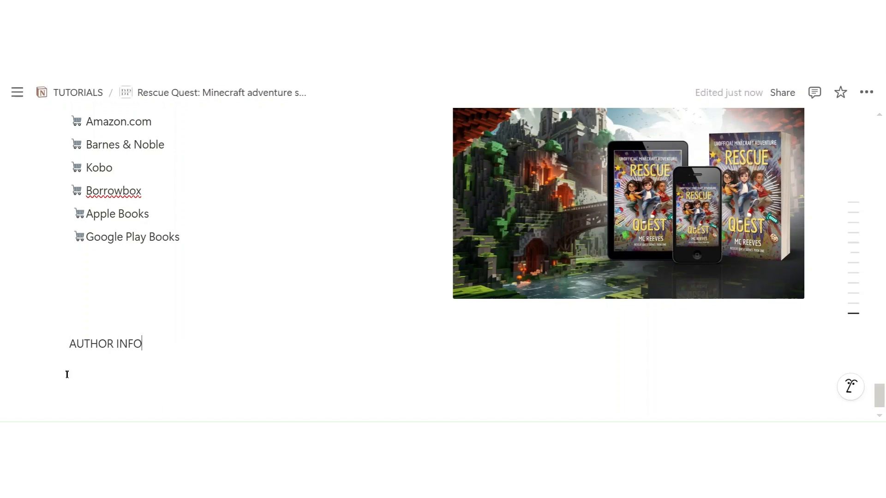
{"action": "left_click", "coordinate": [60, 343]}
{"action": "mouse_move", "coordinate": [167, 332]}
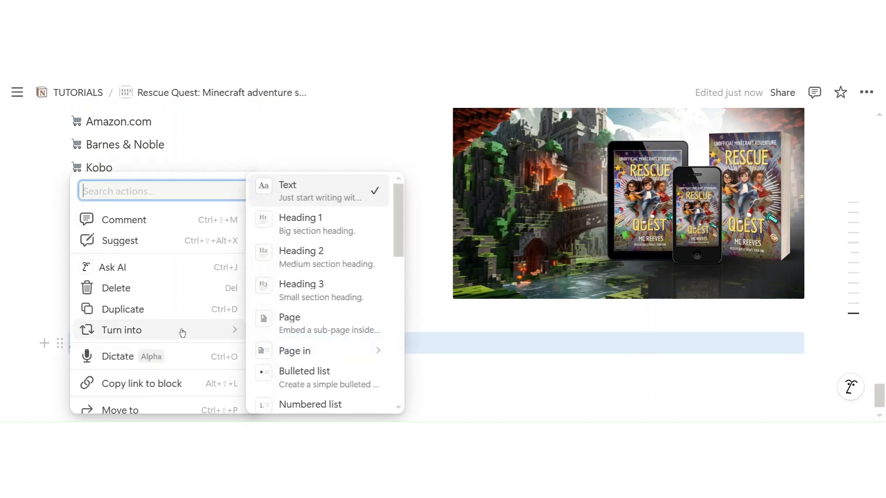
{"action": "left_click", "coordinate": [318, 226]}
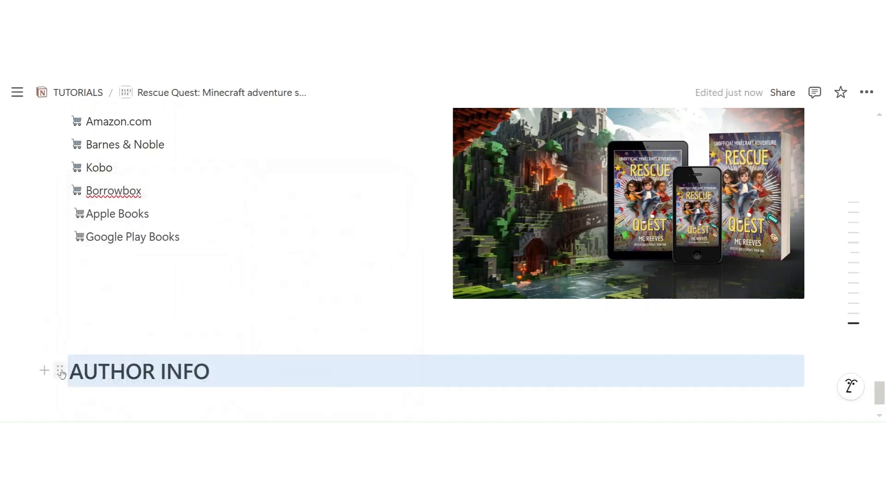
- Give the "AUTHOR INFO" heading a yellow background
{"action": "left_click", "coordinate": [60, 371]}
{"action": "mouse_move", "coordinate": [175, 339]}
{"action": "scroll", "coordinate": [292, 341], "scroll_direction": "down", "scroll_amount": 5}
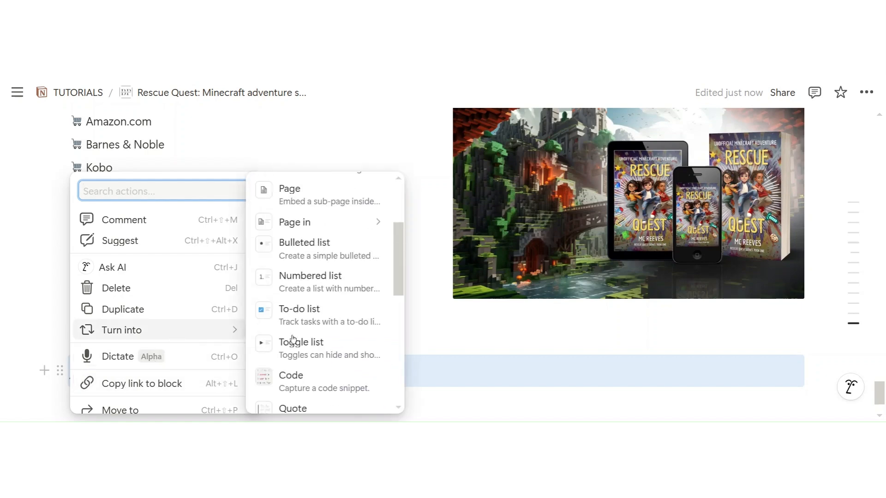
{"action": "scroll", "coordinate": [167, 395], "scroll_direction": "down", "scroll_amount": 2}
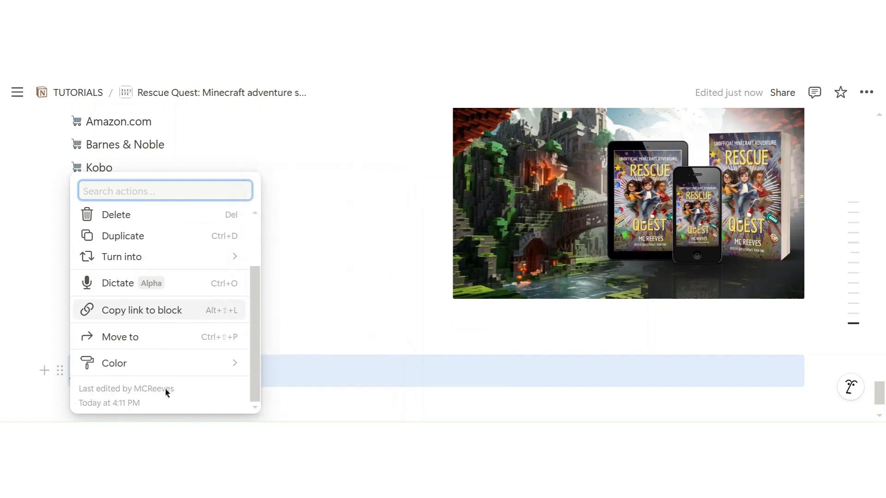
{"action": "mouse_move", "coordinate": [221, 369]}
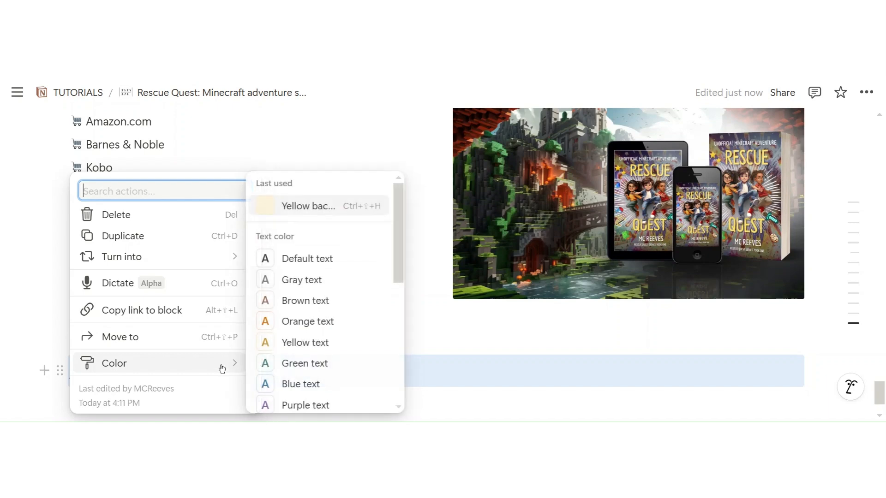
{"action": "left_click", "coordinate": [261, 204]}
- Insert a two-column layout directly below the "AUTHOR INFO" heading
{"action": "left_click", "coordinate": [277, 376]}
{"action": "key", "text": "Return"}
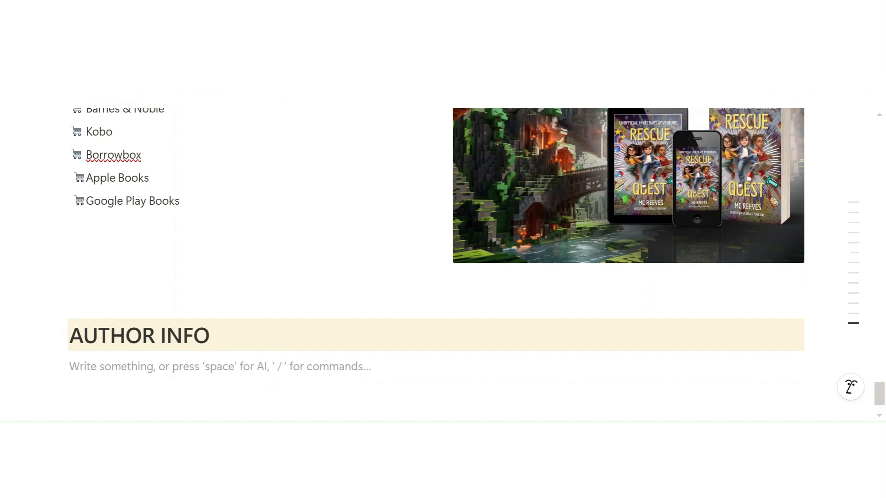
{"action": "type", "text": "/"}
{"action": "scroll", "coordinate": [248, 280], "scroll_direction": "down", "scroll_amount": 5}
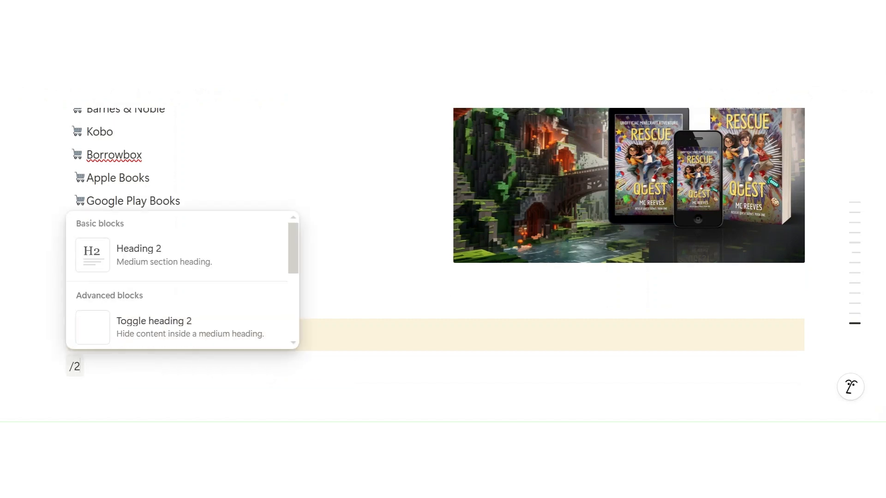
{"action": "key", "text": "BackSpace"}
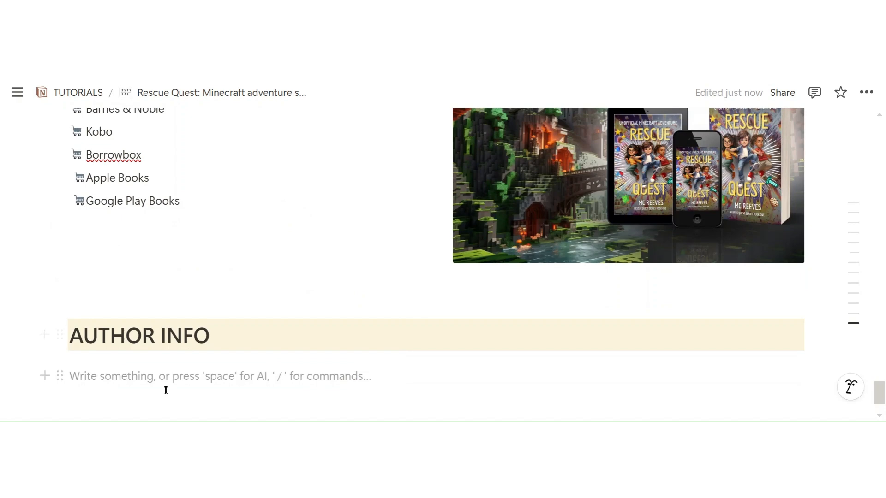
- Add an image block to the first column under "AUTHOR INFO" and upload the author's circular portrait photo
{"action": "type", "text": "/im"}
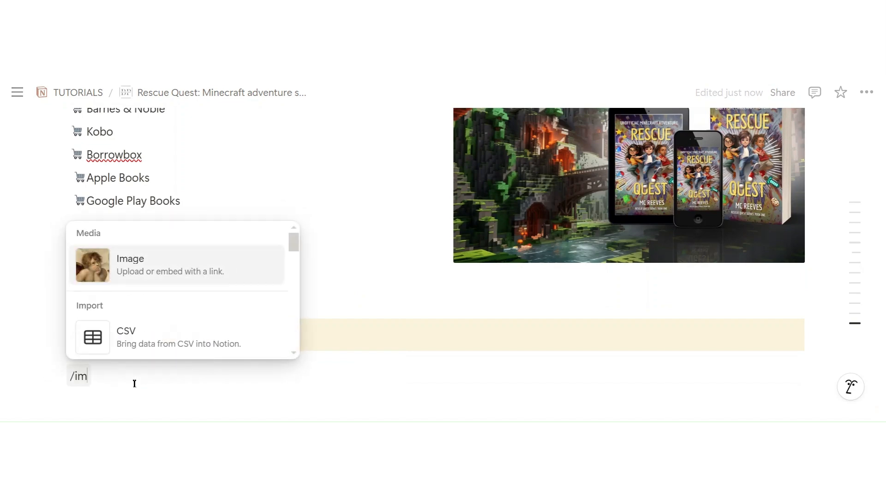
{"action": "left_click", "coordinate": [157, 263]}
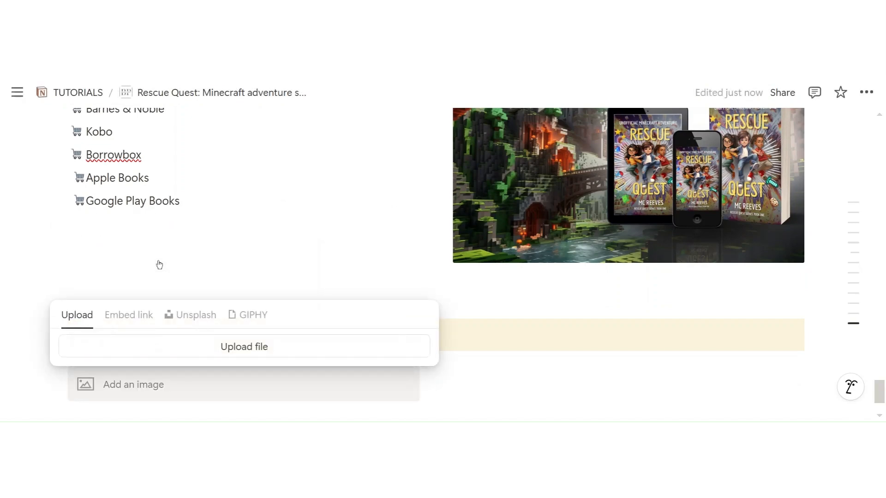
{"action": "left_click", "coordinate": [253, 347]}
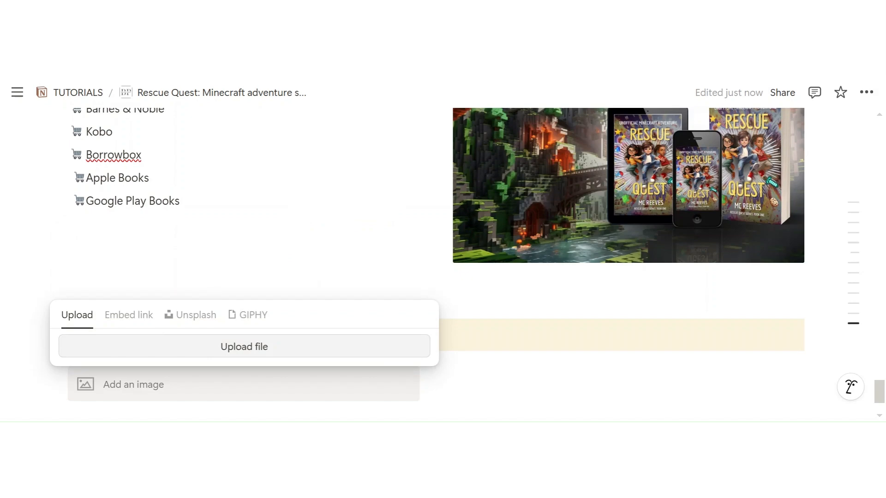
{"action": "scroll", "coordinate": [349, 225], "scroll_direction": "down", "scroll_amount": 5}
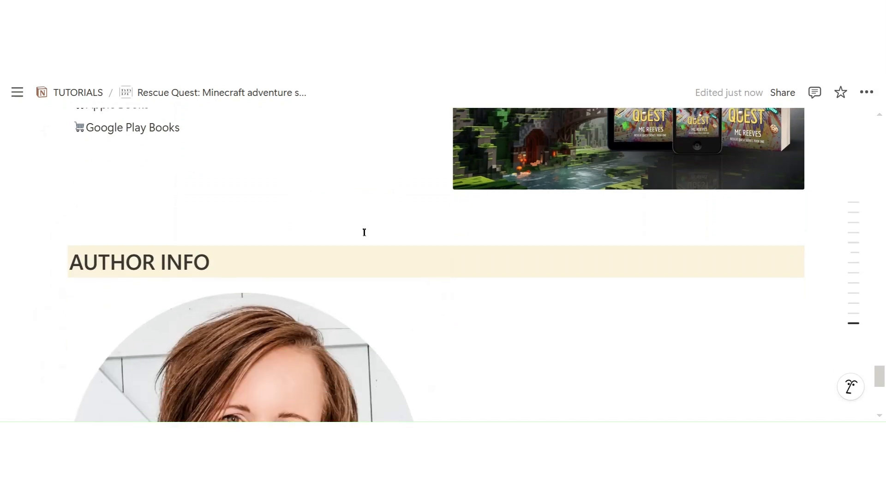
{"action": "scroll", "coordinate": [360, 239], "scroll_direction": "down", "scroll_amount": 2}
{"action": "scroll", "coordinate": [451, 247], "scroll_direction": "up", "scroll_amount": 2}
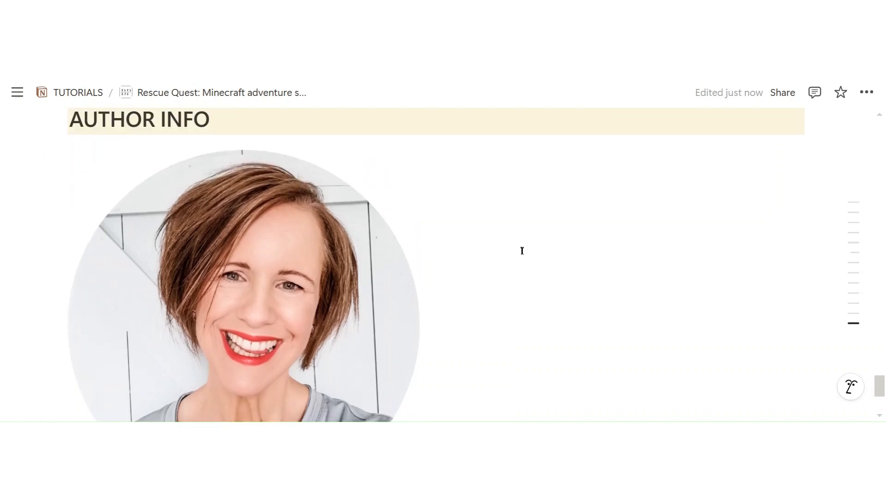
- Paste the author bio with its web, social, email and reader tribe lines into the second column, adding a blank line above it
{"action": "left_click", "coordinate": [567, 216]}
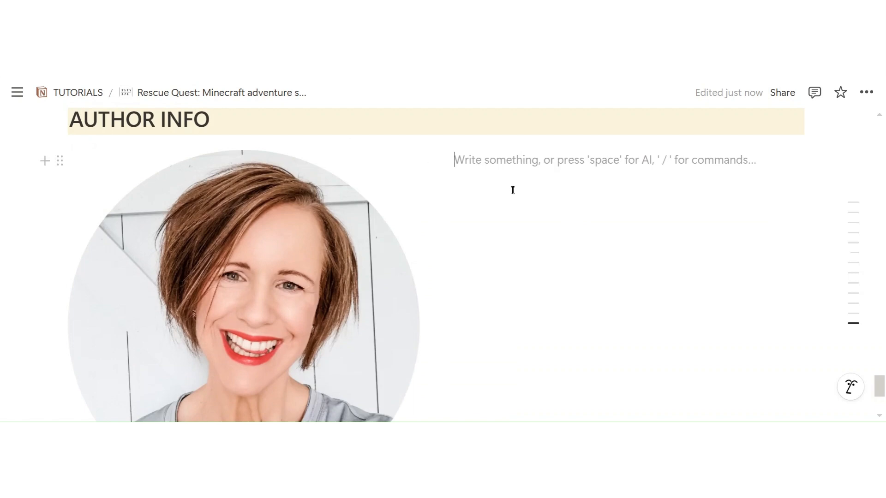
{"action": "key", "text": "ctrl+v"}
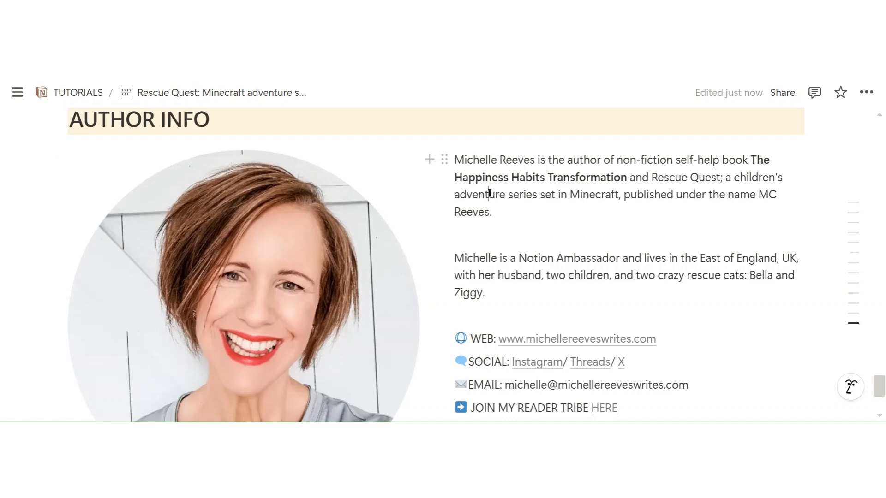
{"action": "key", "text": "Return"}
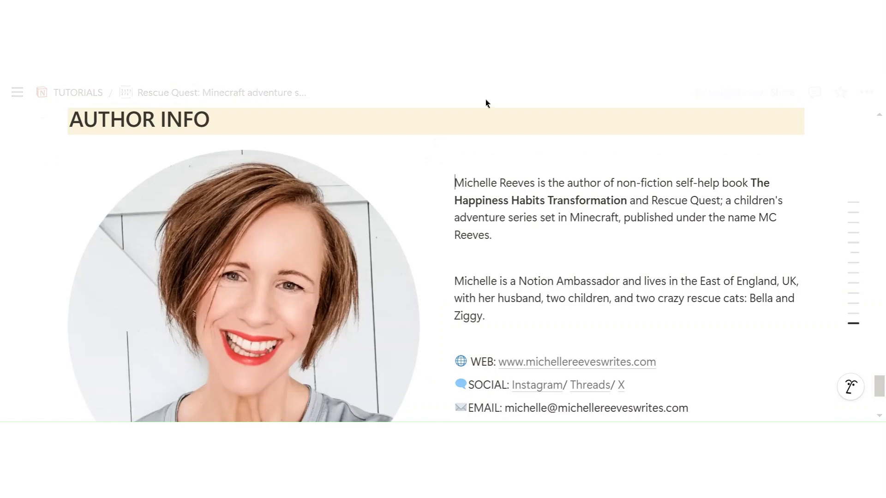
{"action": "left_click", "coordinate": [644, 252]}
{"action": "scroll", "coordinate": [653, 193], "scroll_direction": "down", "scroll_amount": 3}
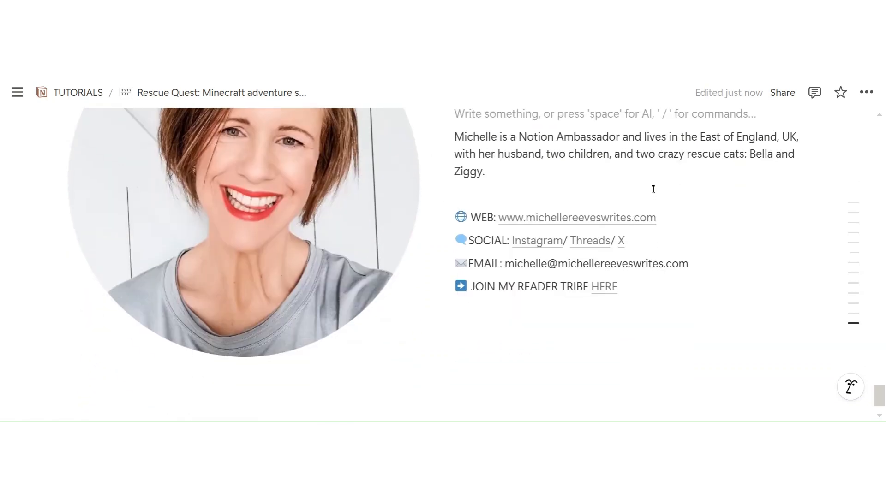
{"action": "scroll", "coordinate": [700, 186], "scroll_direction": "up", "scroll_amount": 2}
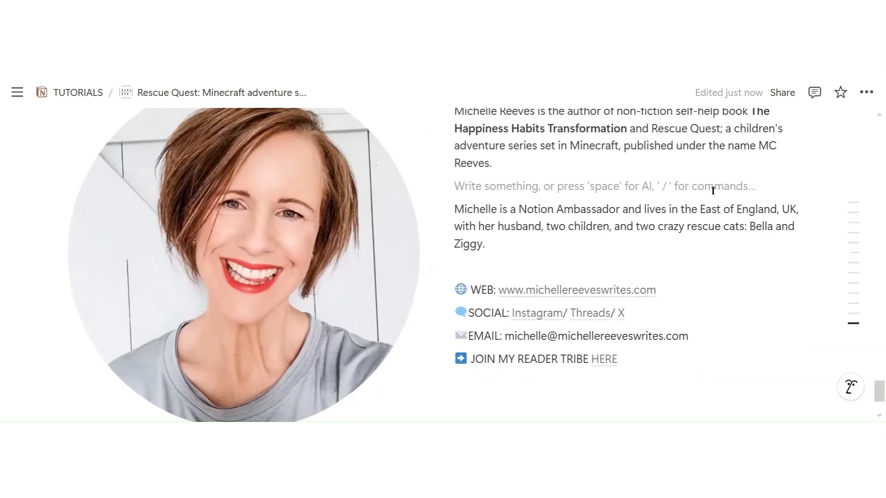
{"action": "scroll", "coordinate": [704, 198], "scroll_direction": "up", "scroll_amount": 2}
{"action": "scroll", "coordinate": [705, 200], "scroll_direction": "down", "scroll_amount": 2}
{"action": "left_click", "coordinate": [673, 308]}
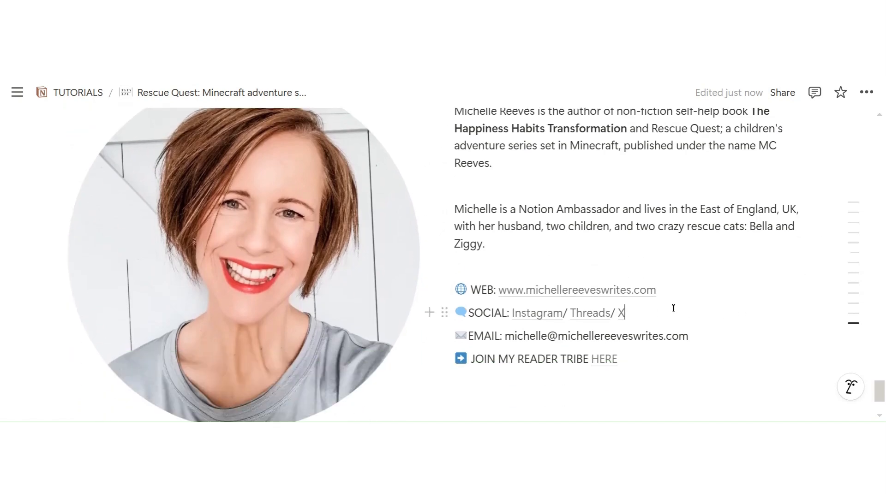
- Replace the "X" entry in the SOCIAL line with "Substack" and link that word to the author's Substack web address
{"action": "key", "text": "BackSpace"}
{"action": "type", "text": "Substack"}
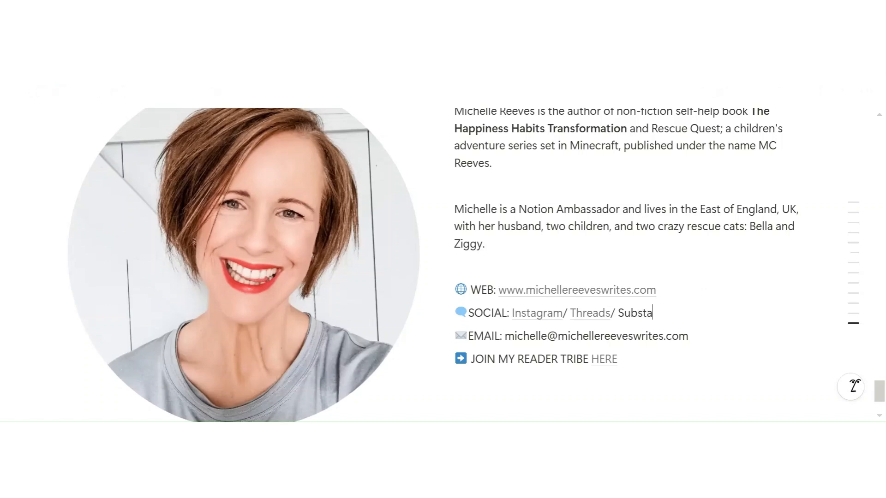
{"action": "double_click", "coordinate": [649, 313]}
{"action": "left_click", "coordinate": [762, 283]}
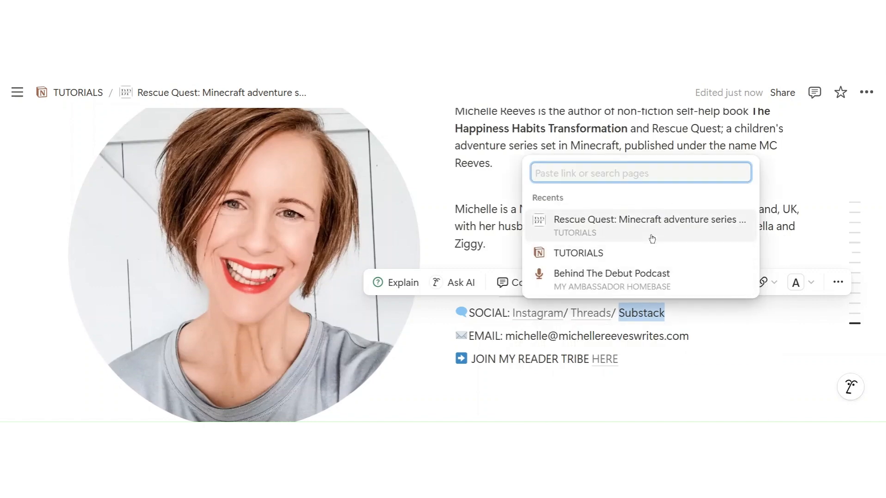
{"action": "type", "text": "mich"}
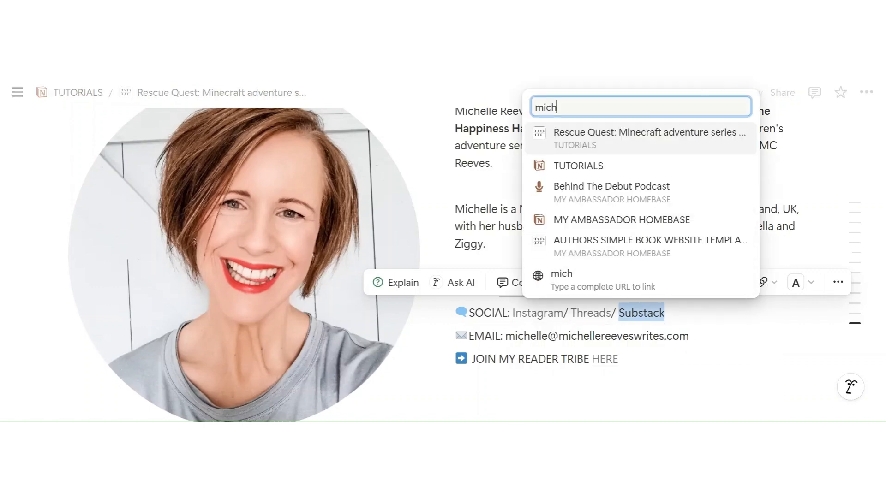
{"action": "type", "text": "ellereeveswr"}
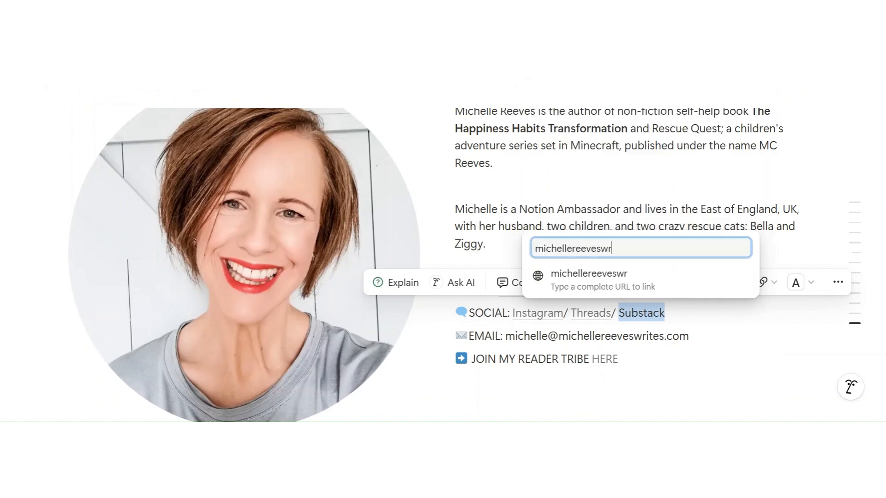
{"action": "type", "text": "ites.substack.com"}
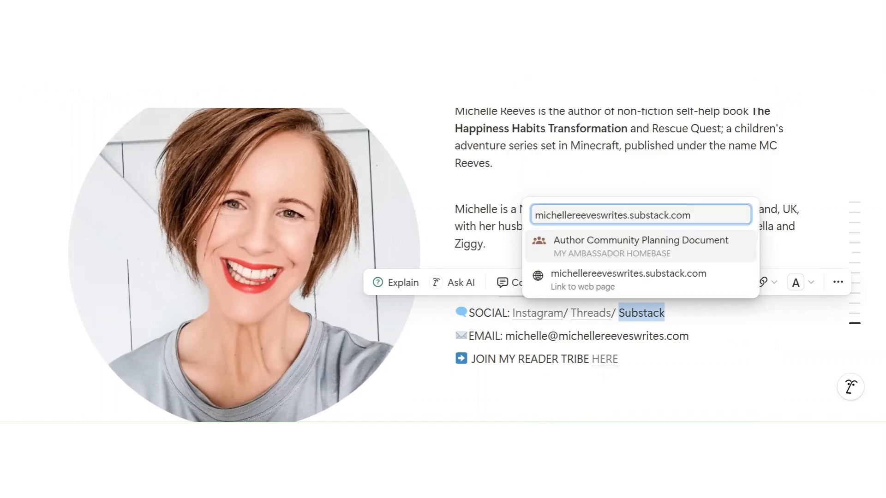
{"action": "key", "text": "Return"}
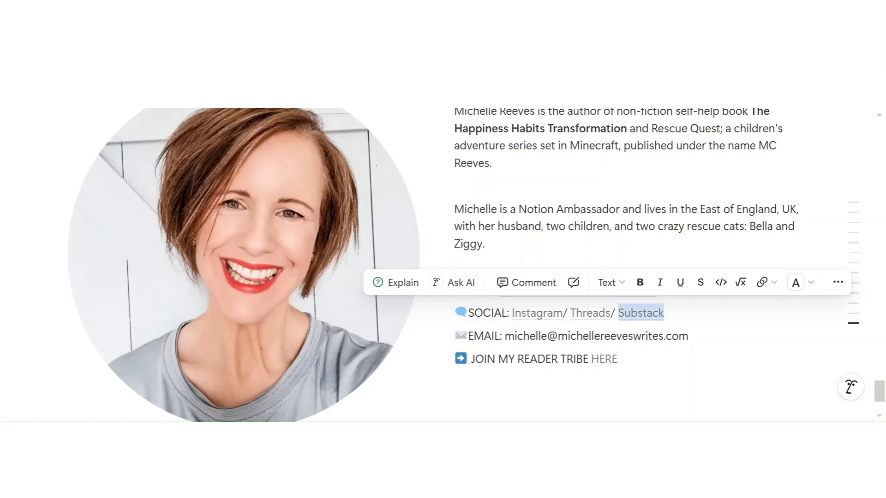
{"action": "left_click", "coordinate": [702, 335]}
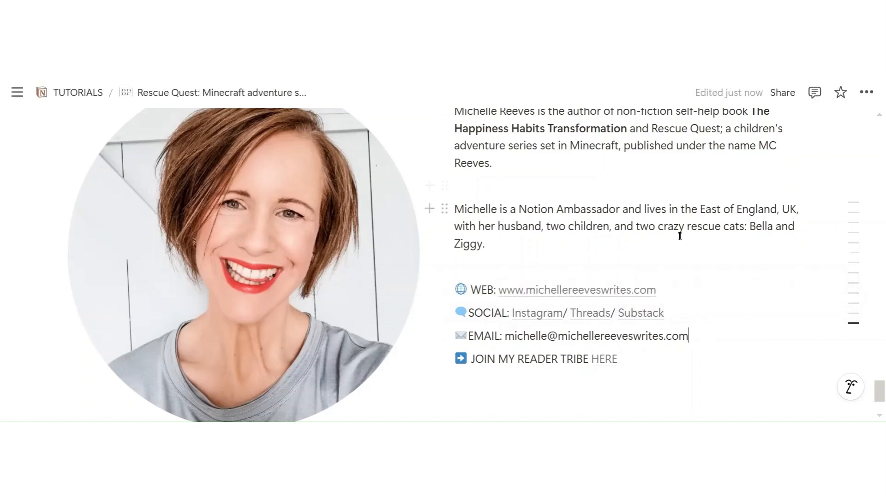
- Insert a full-width divider below the author photo and bio columns
{"action": "scroll", "coordinate": [615, 282], "scroll_direction": "down", "scroll_amount": 3}
{"action": "left_click", "coordinate": [558, 371]}
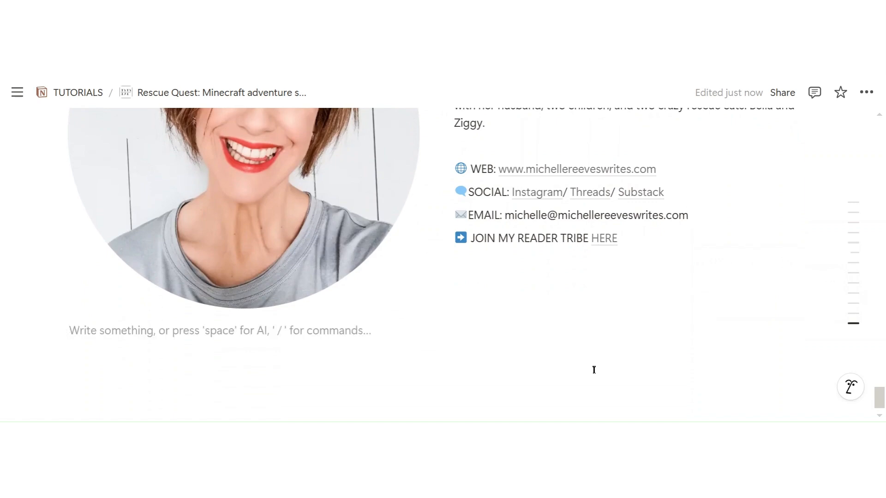
{"action": "key", "text": "Return"}
{"action": "type", "text": "---"}
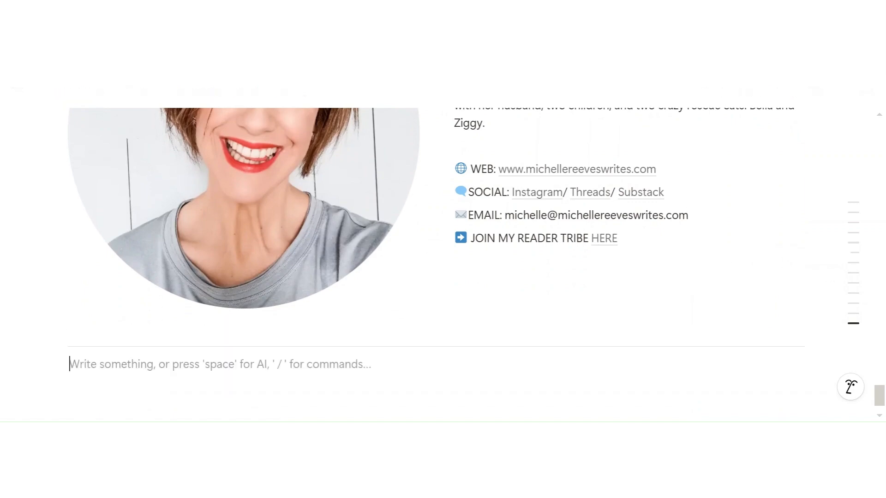
{"action": "left_click", "coordinate": [45, 364]}
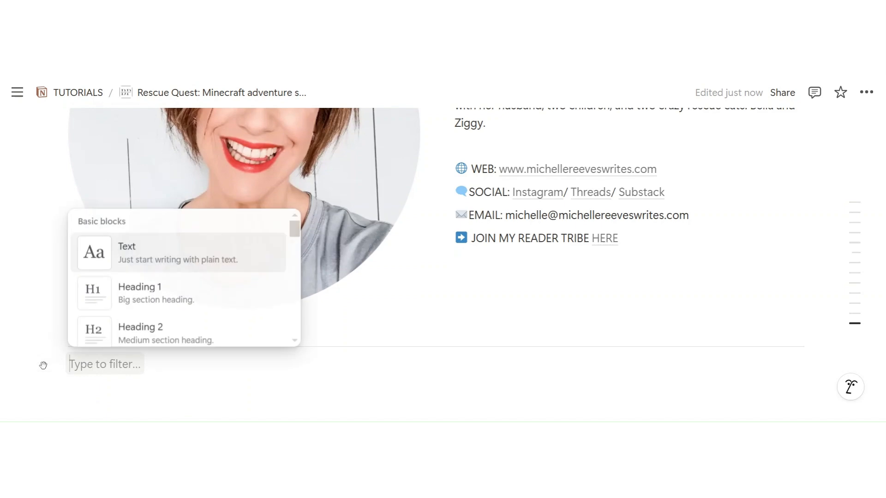
{"action": "scroll", "coordinate": [210, 265], "scroll_direction": "down", "scroll_amount": 5}
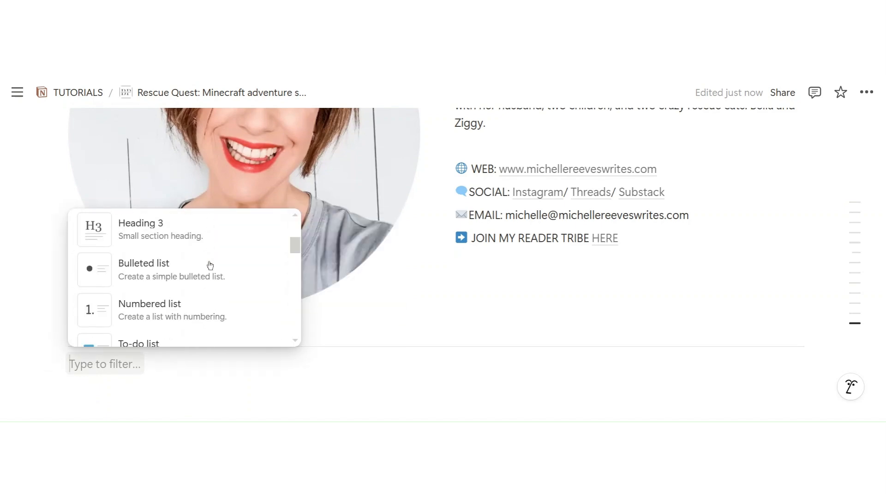
{"action": "scroll", "coordinate": [212, 263], "scroll_direction": "down", "scroll_amount": 6}
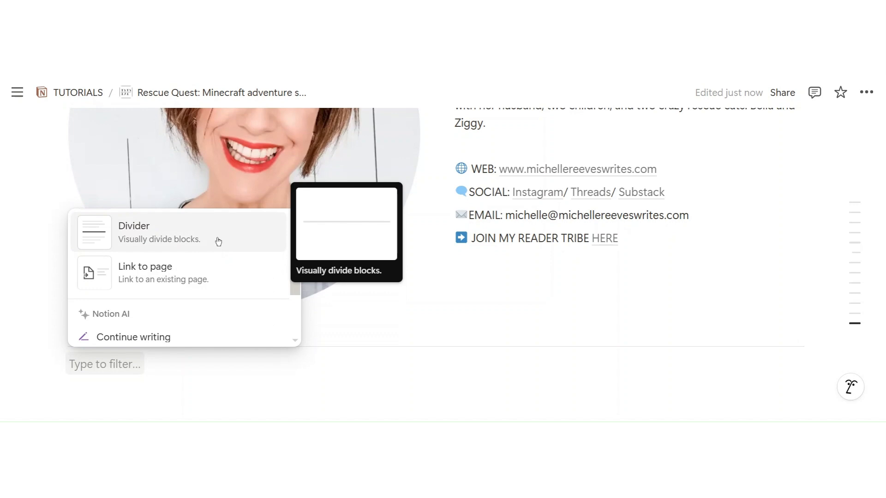
{"action": "left_click", "coordinate": [216, 382]}
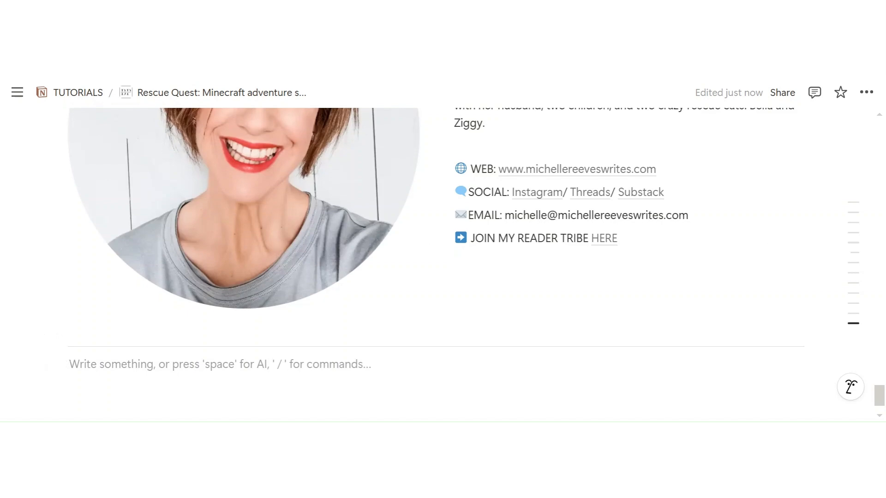
- Add an italic copyright footer below the divider with the year 2025, the author's name and "Made with Notion Sites"
{"action": "type", "text": "©2024 Michelle Reeves - Made with Notion Sites"}
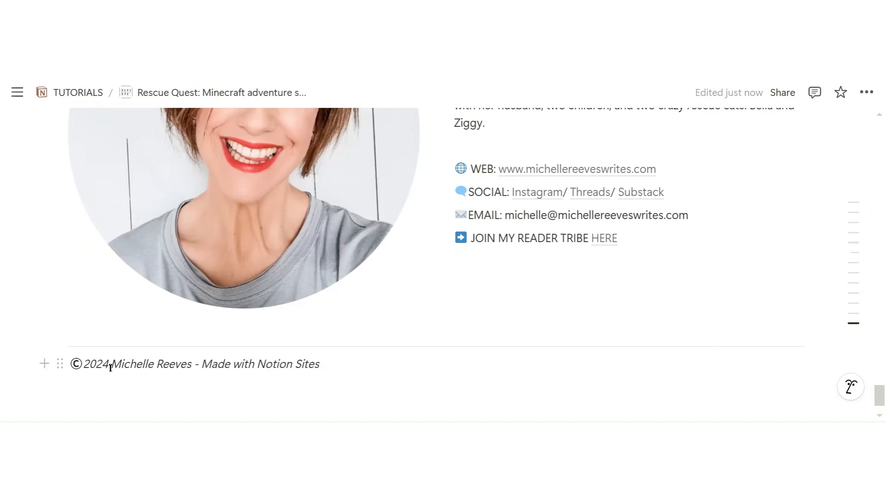
{"action": "key", "text": "shift+Right"}
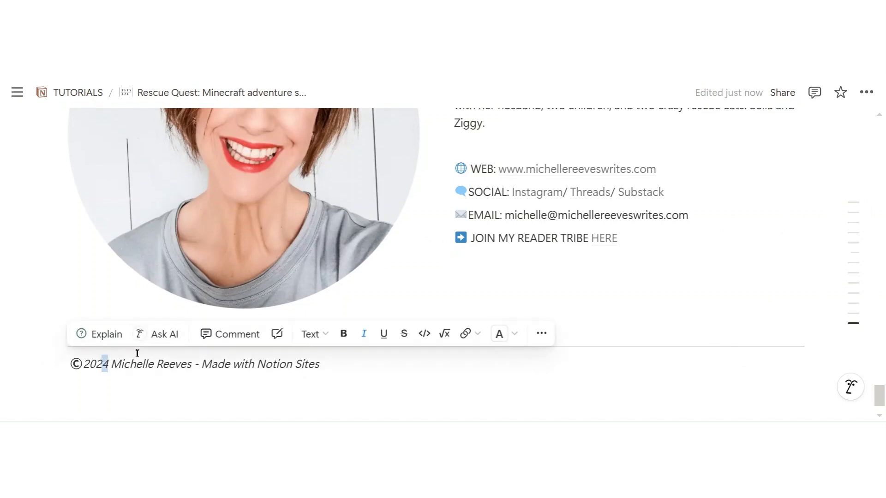
{"action": "type", "text": "5"}
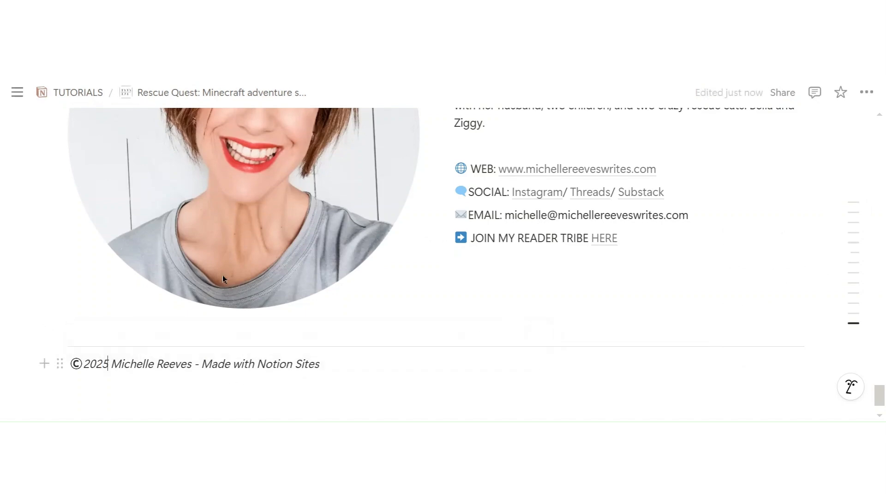
- Publish the Rescue Quest page to the web as a Notion site
{"action": "scroll", "coordinate": [650, 332], "scroll_direction": "up", "scroll_amount": 5}
{"action": "scroll", "coordinate": [650, 333], "scroll_direction": "up", "scroll_amount": 15}
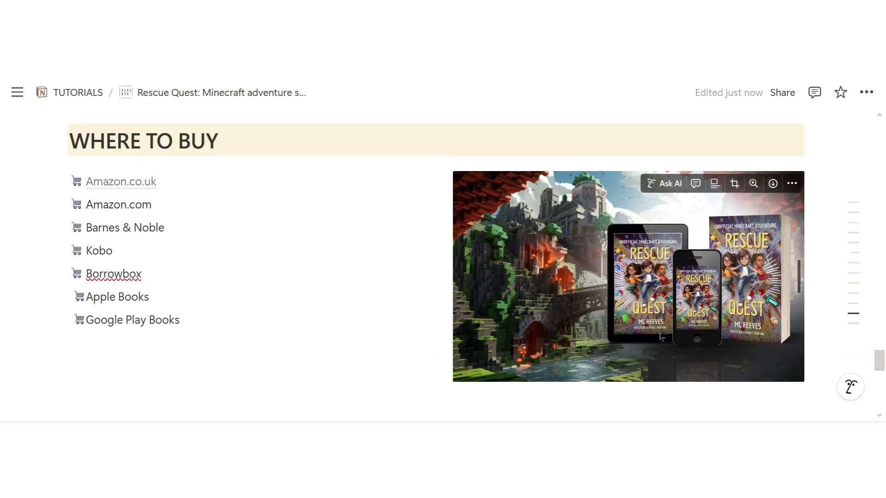
{"action": "scroll", "coordinate": [661, 336], "scroll_direction": "up", "scroll_amount": 15}
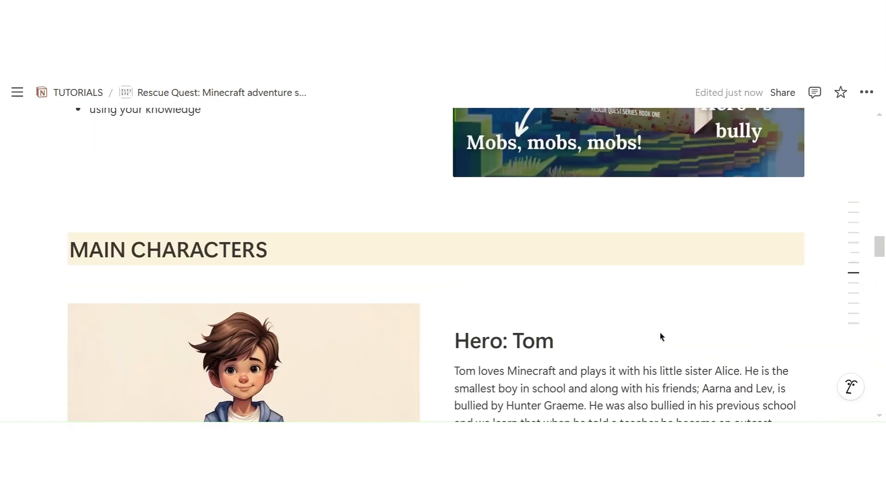
{"action": "scroll", "coordinate": [661, 337], "scroll_direction": "up", "scroll_amount": 8}
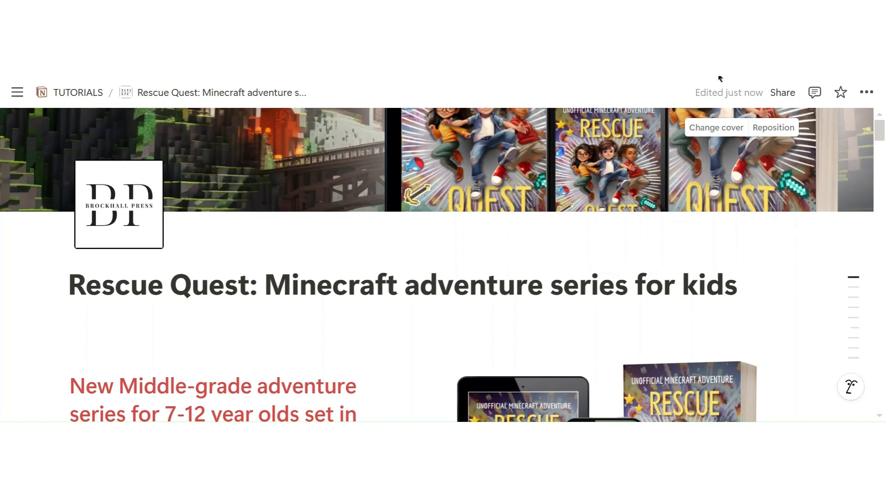
{"action": "left_click", "coordinate": [783, 94]}
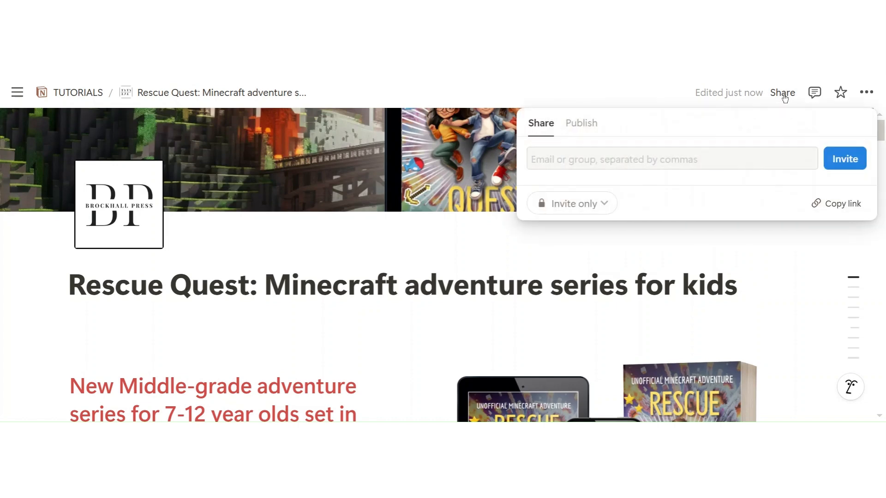
{"action": "left_click", "coordinate": [580, 123]}
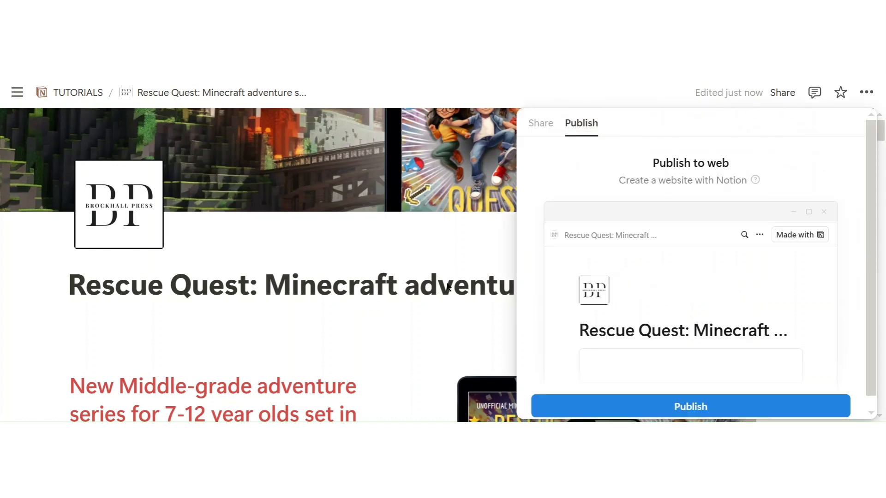
{"action": "scroll", "coordinate": [820, 287], "scroll_direction": "down", "scroll_amount": 1}
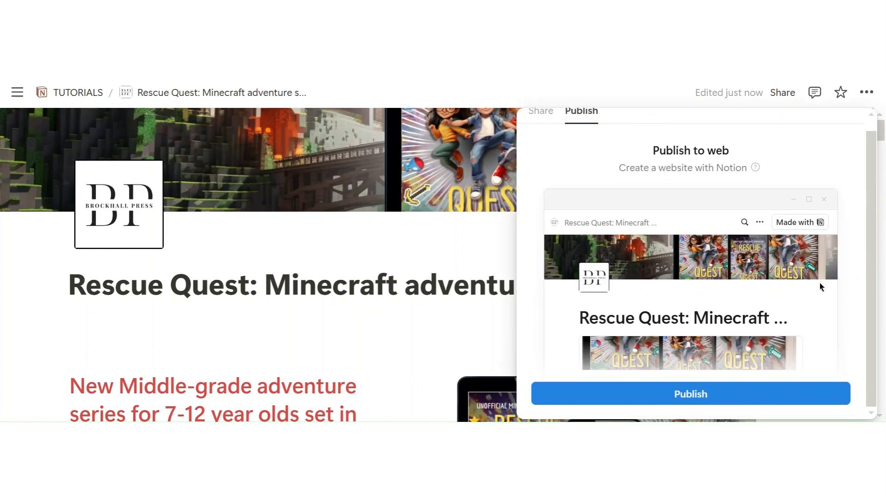
{"action": "left_click", "coordinate": [731, 397]}
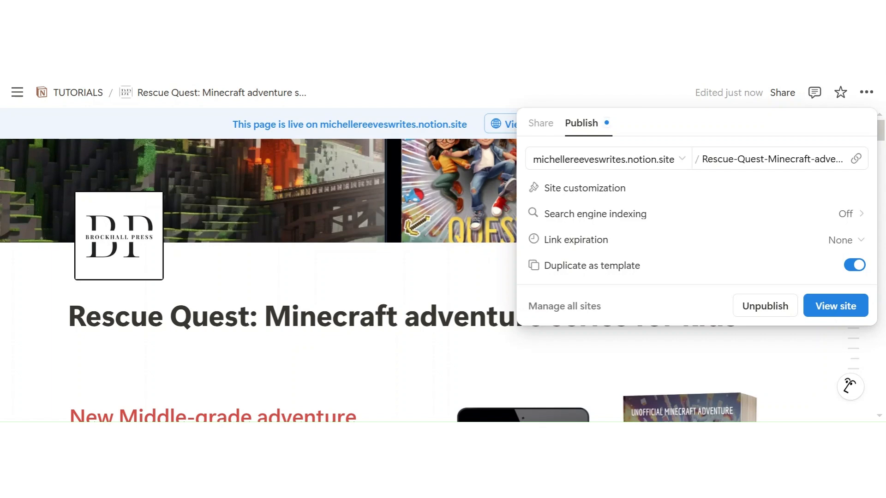
- Open the published site and examine its layout, from the cover and series introduction to the Amazon.co.uk link under "WHERE TO BUY"
{"action": "left_click", "coordinate": [835, 306]}
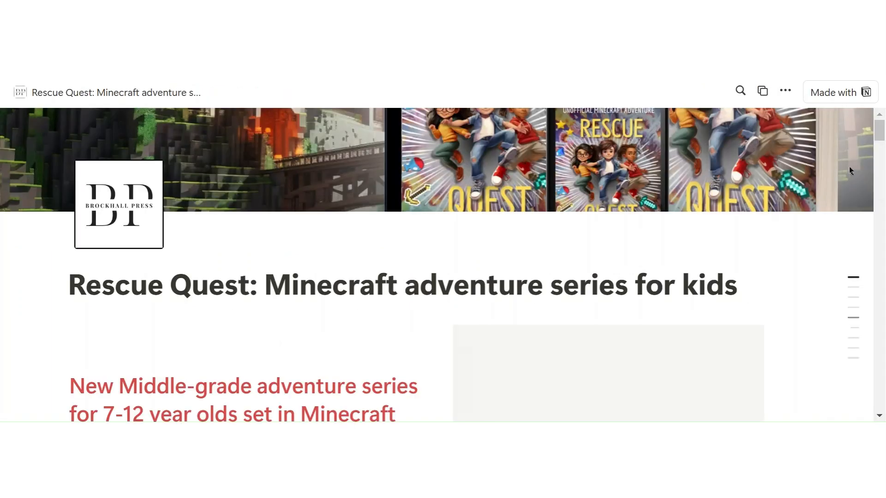
{"action": "scroll", "coordinate": [880, 143], "scroll_direction": "down", "scroll_amount": 5}
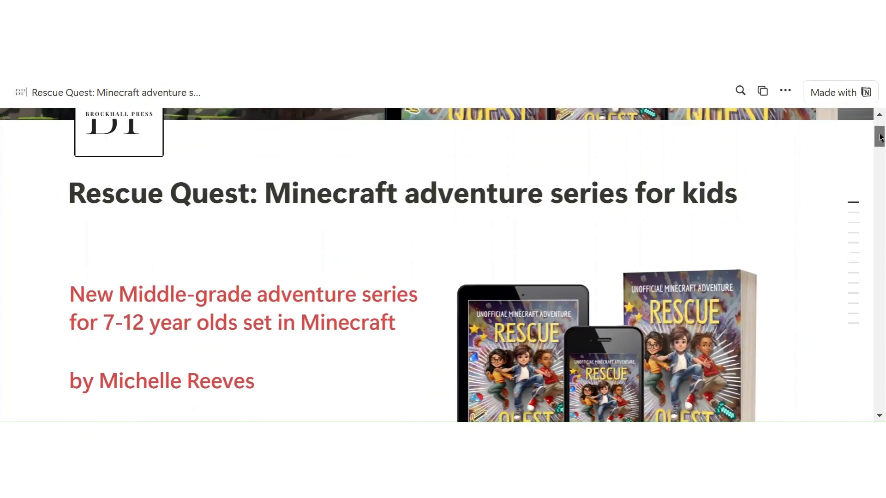
{"action": "left_click_drag", "start_coordinate": [880, 145], "coordinate": [884, 357]}
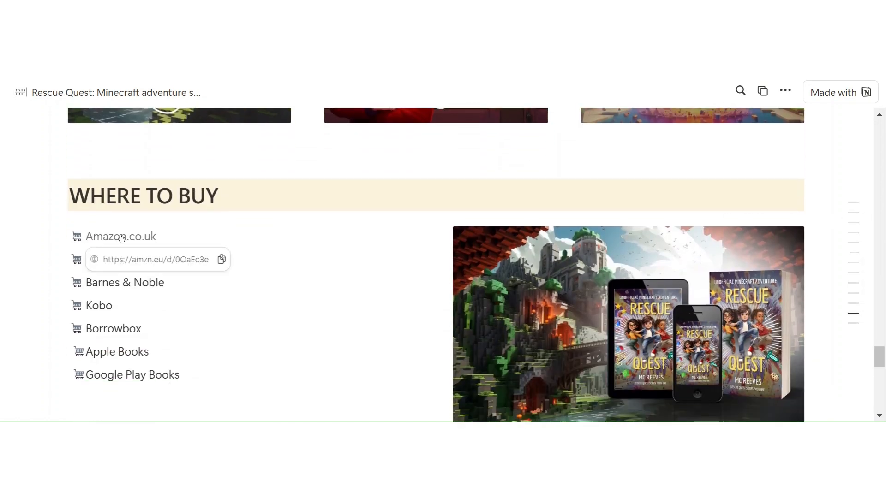
{"action": "left_click_drag", "start_coordinate": [875, 366], "coordinate": [879, 130]}
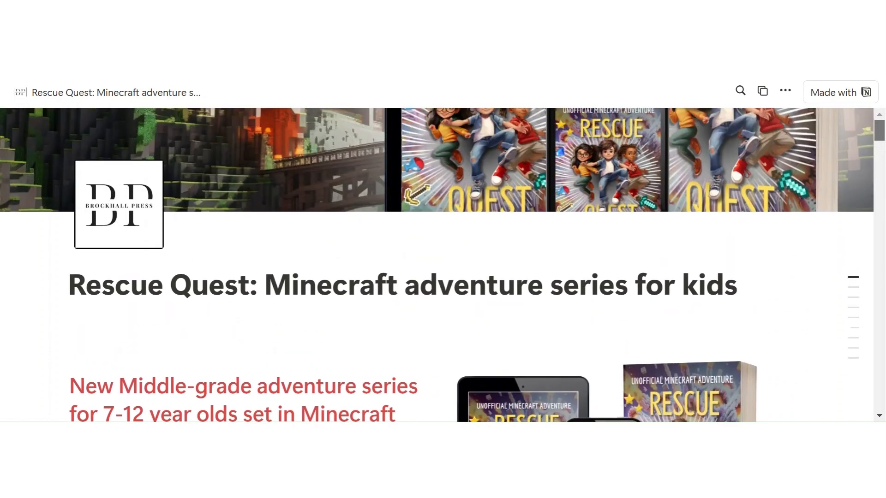
{"action": "scroll", "coordinate": [822, 237], "scroll_direction": "down", "scroll_amount": 10}
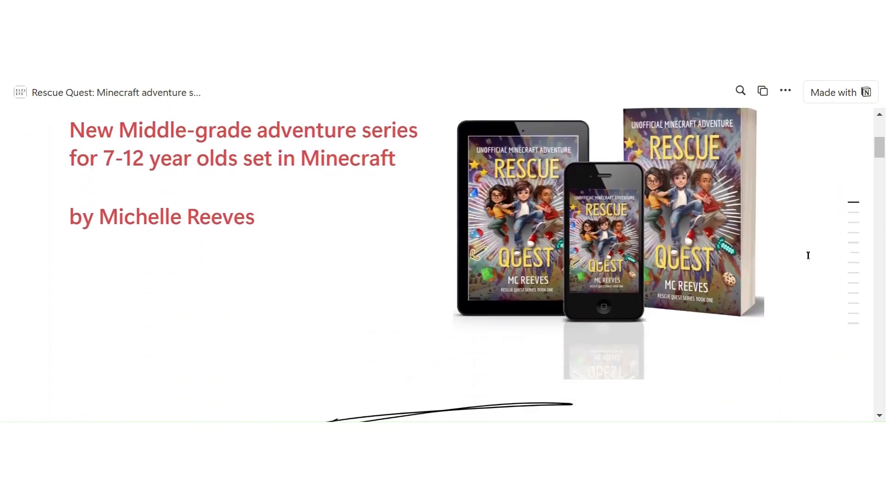
{"action": "scroll", "coordinate": [812, 254], "scroll_direction": "down", "scroll_amount": 3}
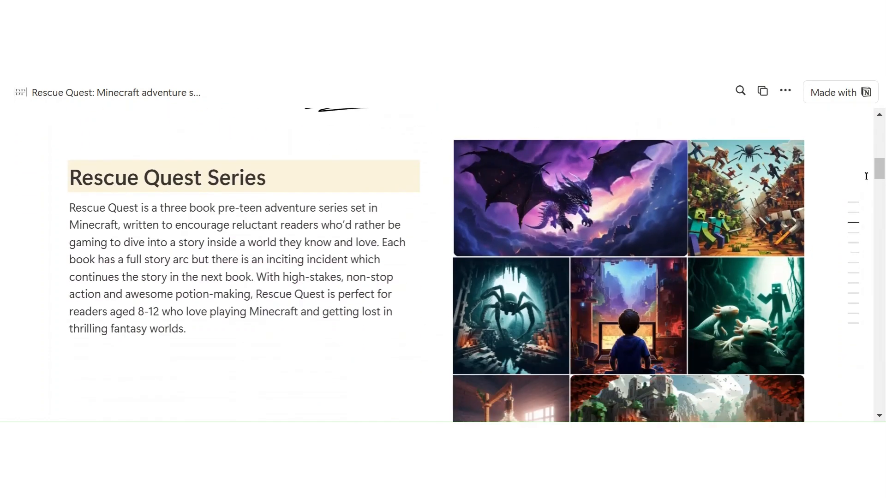
{"action": "left_click_drag", "start_coordinate": [879, 175], "coordinate": [883, 138]}
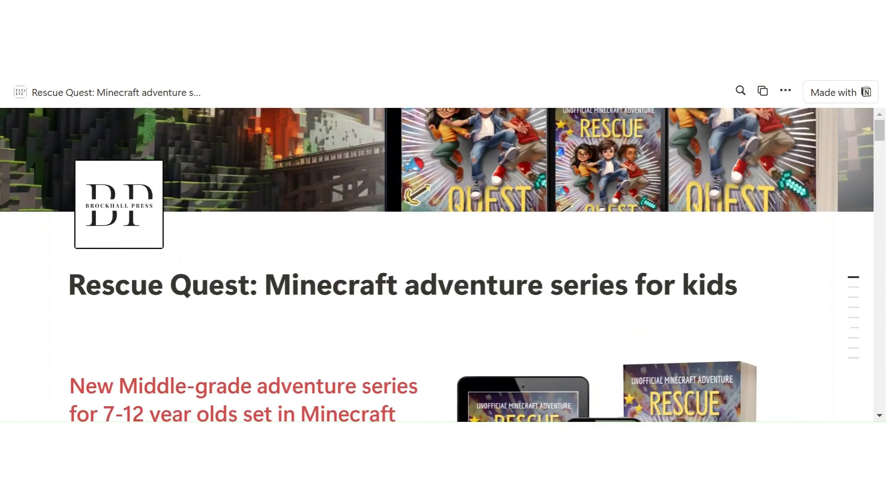
{"action": "scroll", "coordinate": [829, 240], "scroll_direction": "down", "scroll_amount": 3}
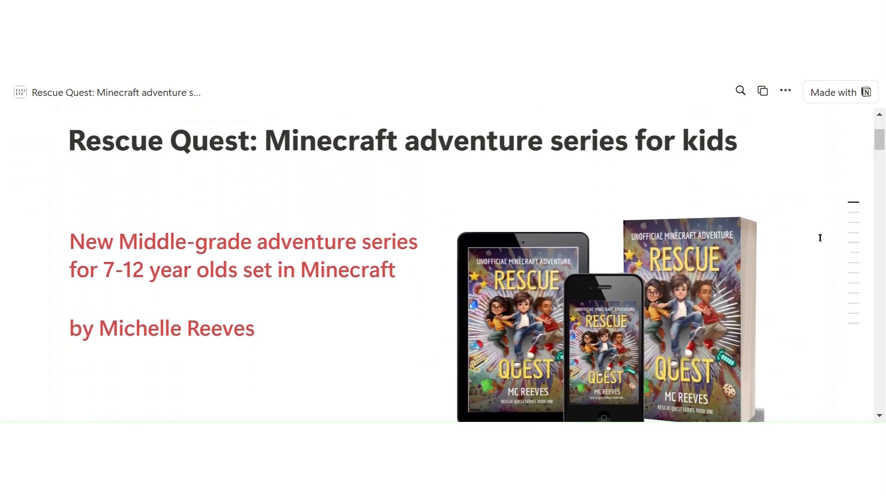
{"action": "scroll", "coordinate": [820, 238], "scroll_direction": "down", "scroll_amount": 2}
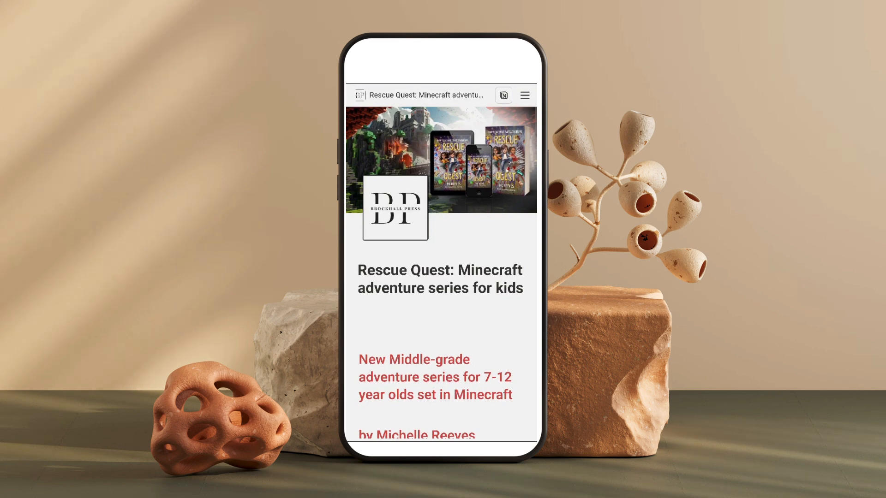
- Examine the published site's mobile layout from the cover and series introduction through the image gallery and Book One Synopsis to "Story themes"
{"action": "scroll", "coordinate": [522, 337], "scroll_direction": "down", "scroll_amount": 2}
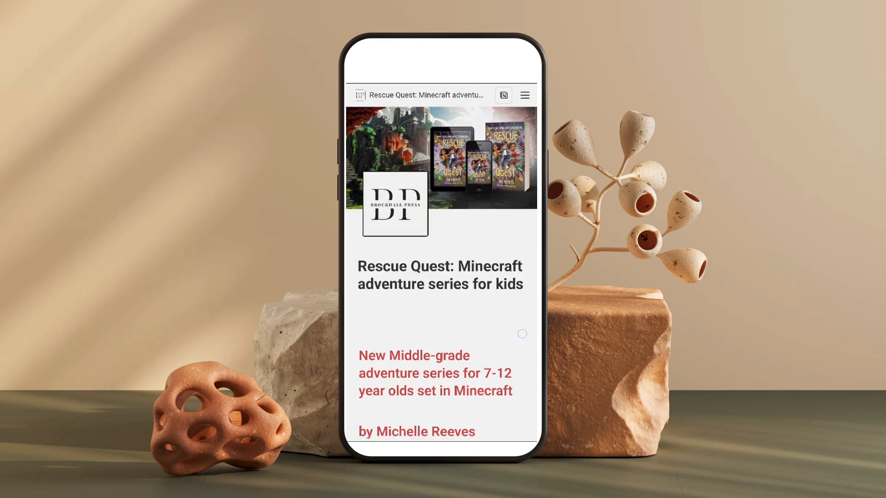
{"action": "scroll", "coordinate": [519, 255], "scroll_direction": "down", "scroll_amount": 3}
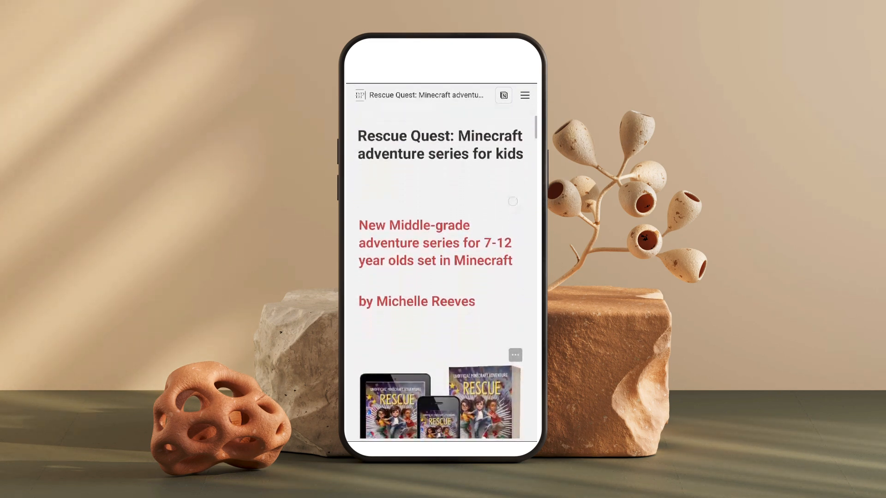
{"action": "scroll", "coordinate": [515, 328], "scroll_direction": "down", "scroll_amount": 5}
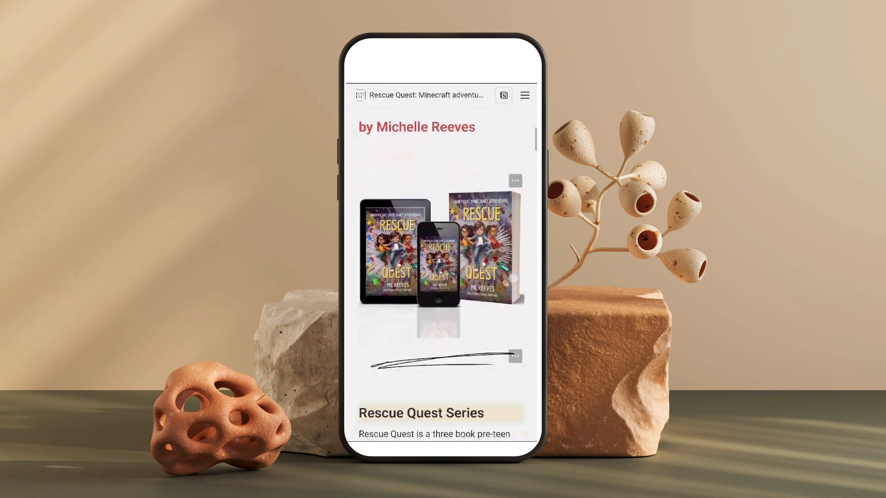
{"action": "scroll", "coordinate": [515, 185], "scroll_direction": "down", "scroll_amount": 4}
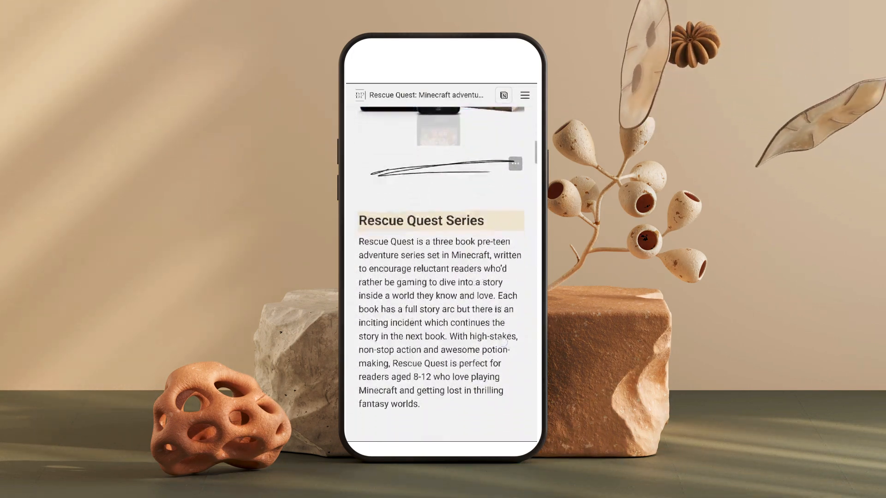
{"action": "scroll", "coordinate": [507, 193], "scroll_direction": "down", "scroll_amount": 4}
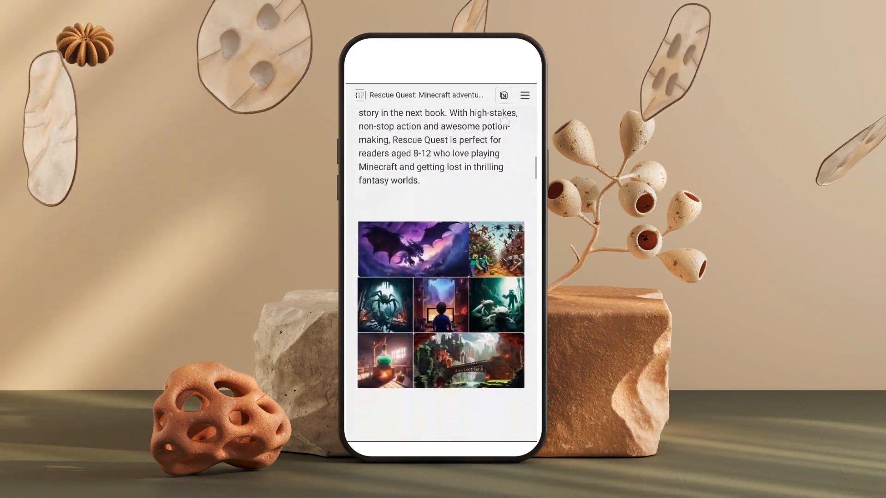
{"action": "scroll", "coordinate": [441, 272], "scroll_direction": "down", "scroll_amount": 4}
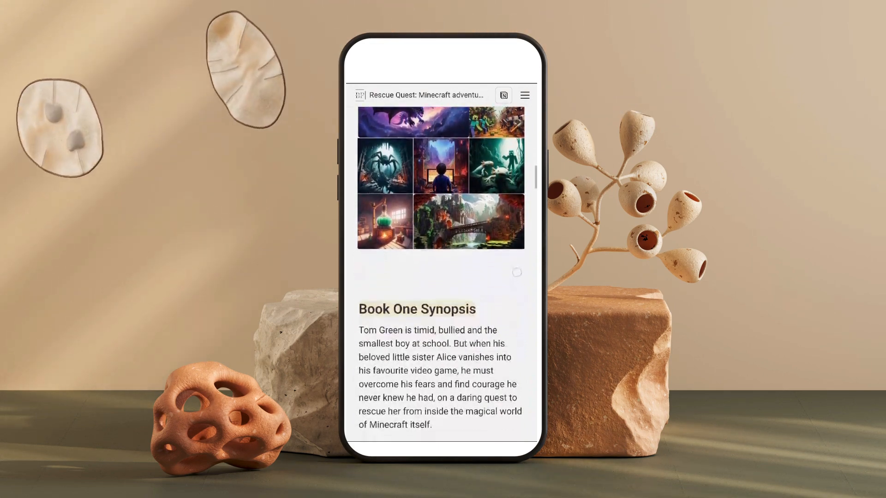
{"action": "scroll", "coordinate": [513, 159], "scroll_direction": "down", "scroll_amount": 4}
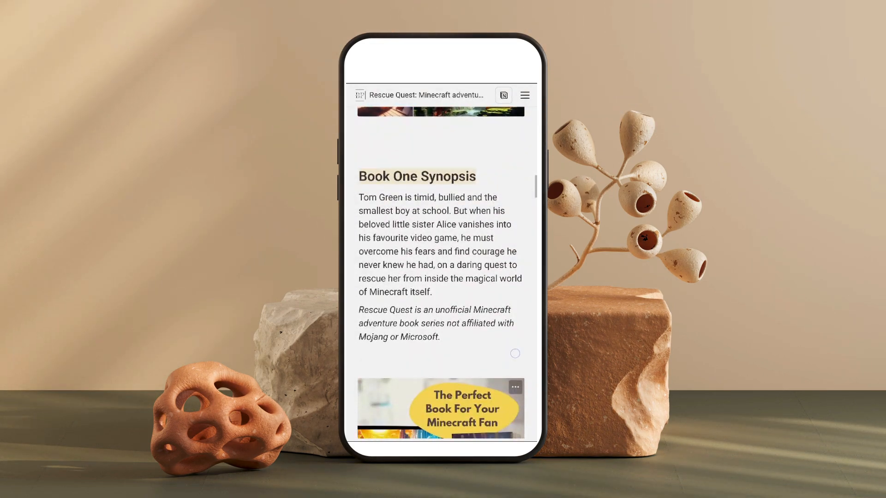
{"action": "scroll", "coordinate": [511, 166], "scroll_direction": "down", "scroll_amount": 3}
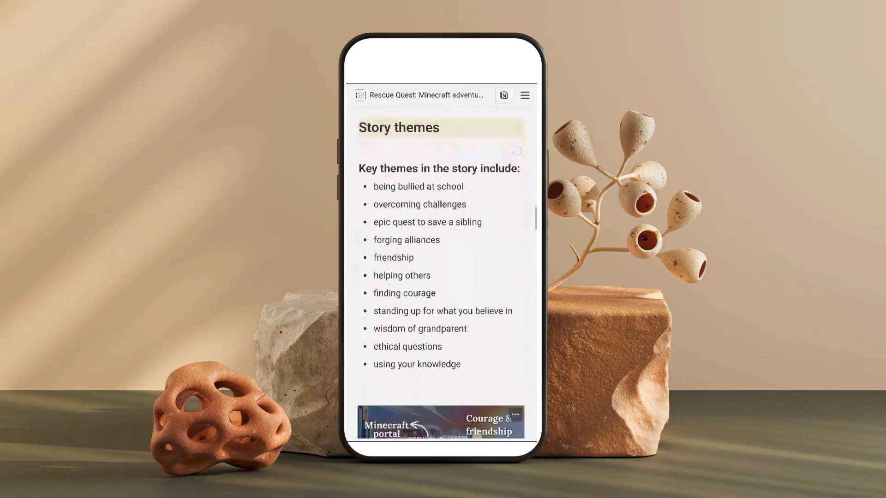
{"action": "scroll", "coordinate": [440, 273], "scroll_direction": "down", "scroll_amount": 6}
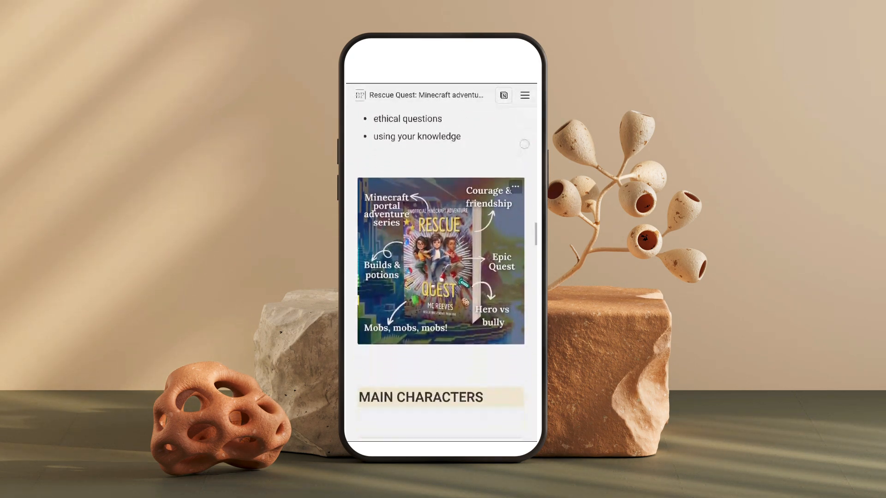
- Review the mobile layout of the main characters, reader reviews, retailer links and author info sections down to the end of the bio
{"action": "scroll", "coordinate": [517, 176], "scroll_direction": "down", "scroll_amount": 4}
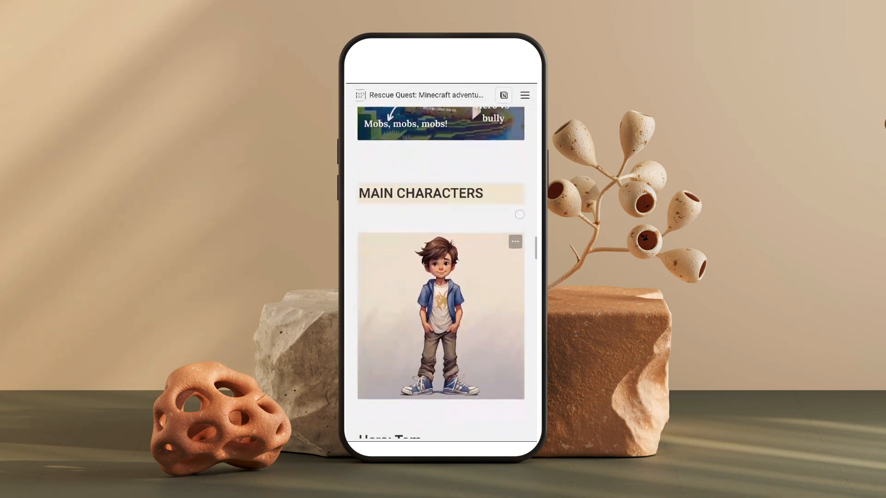
{"action": "scroll", "coordinate": [517, 176], "scroll_direction": "down", "scroll_amount": 5}
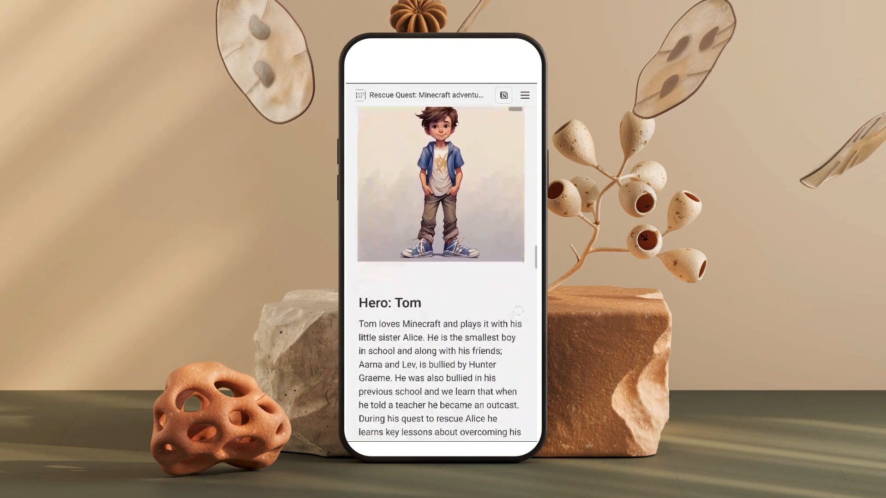
{"action": "scroll", "coordinate": [513, 179], "scroll_direction": "down", "scroll_amount": 5}
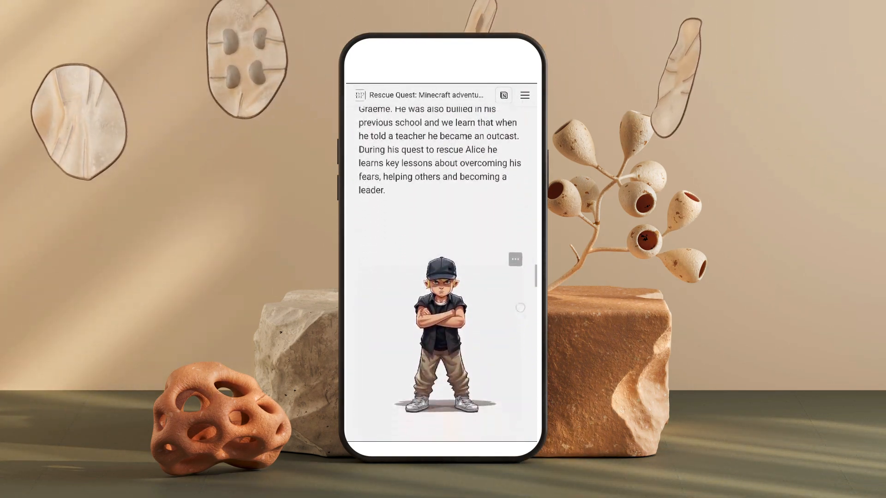
{"action": "scroll", "coordinate": [516, 207], "scroll_direction": "down", "scroll_amount": 4}
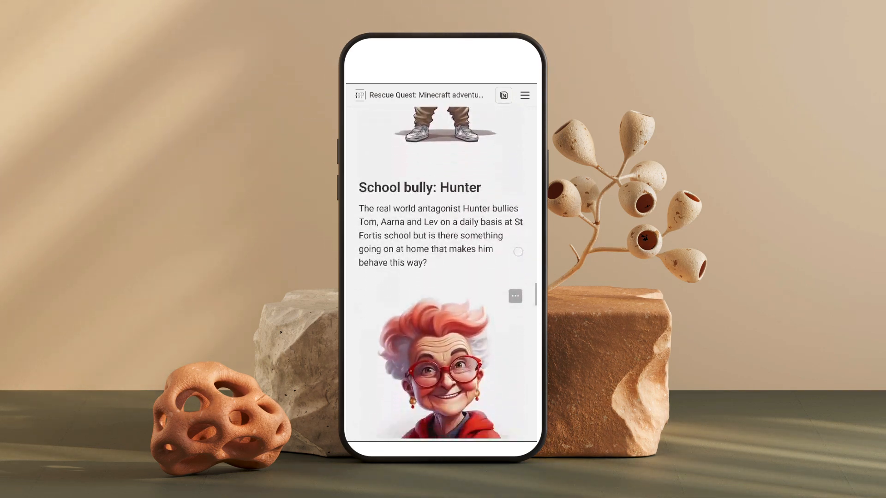
{"action": "scroll", "coordinate": [518, 192], "scroll_direction": "down", "scroll_amount": 3}
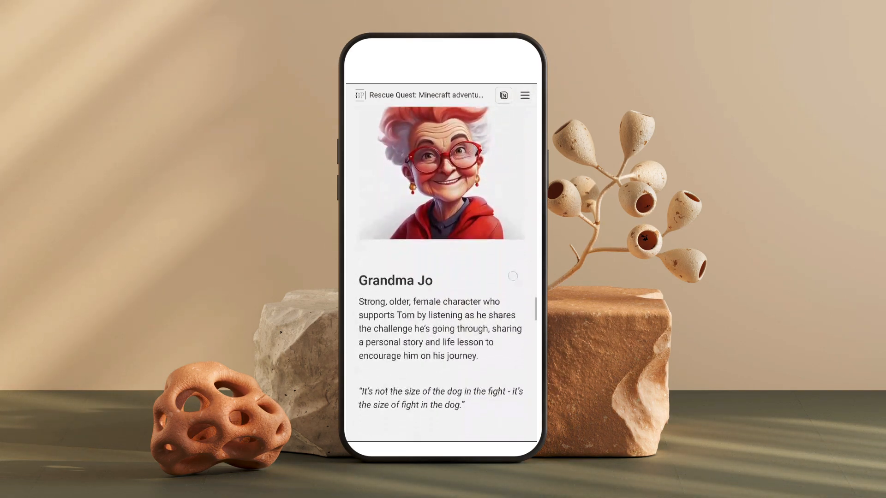
{"action": "scroll", "coordinate": [515, 204], "scroll_direction": "down", "scroll_amount": 6}
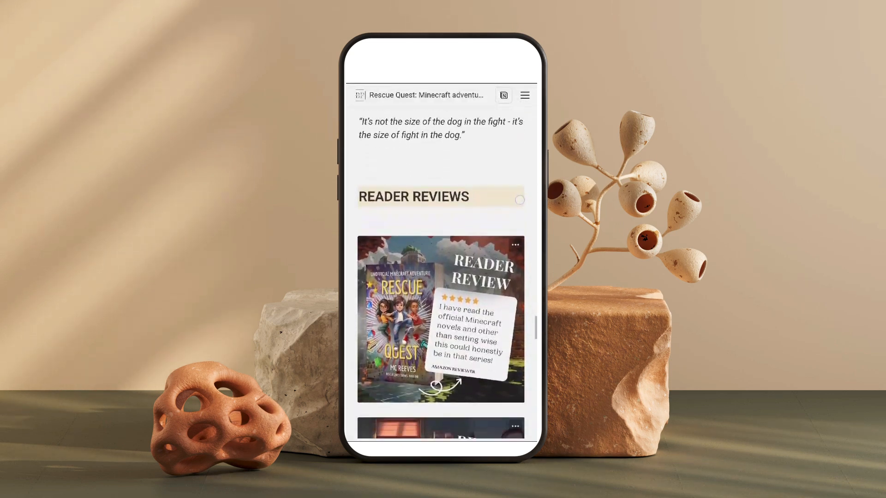
{"action": "scroll", "coordinate": [511, 254], "scroll_direction": "down", "scroll_amount": 5}
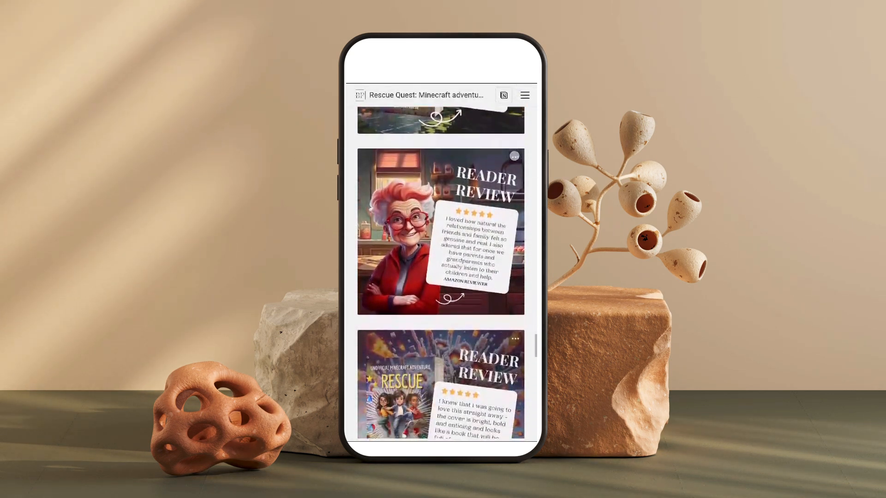
{"action": "scroll", "coordinate": [513, 137], "scroll_direction": "down", "scroll_amount": 5}
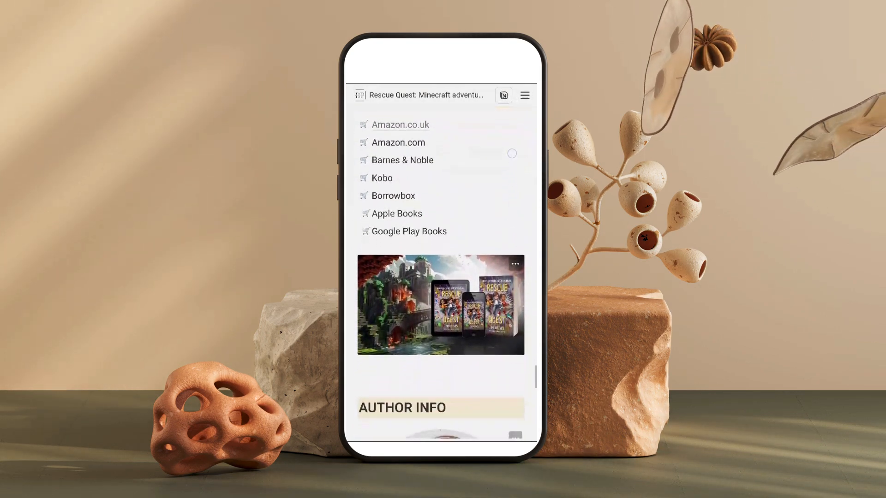
{"action": "scroll", "coordinate": [512, 155], "scroll_direction": "down", "scroll_amount": 6}
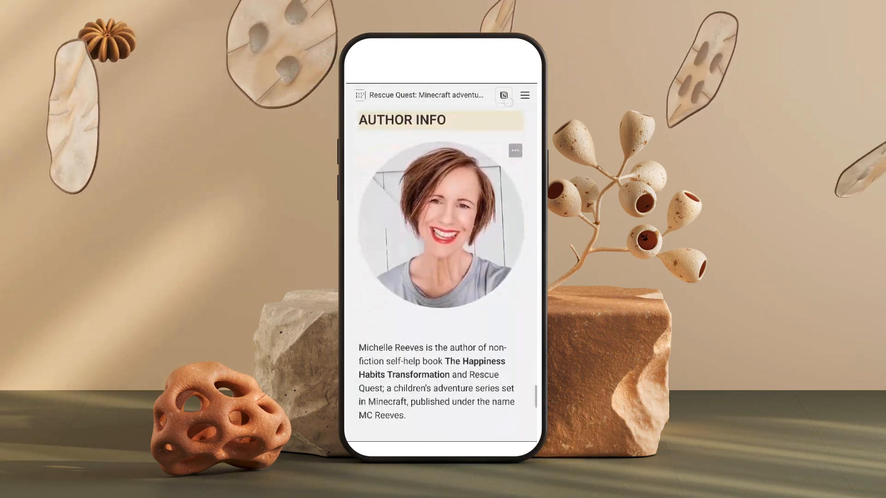
{"action": "scroll", "coordinate": [508, 102], "scroll_direction": "down", "scroll_amount": 4}
{"action": "scroll", "coordinate": [518, 155], "scroll_direction": "down", "scroll_amount": 2}
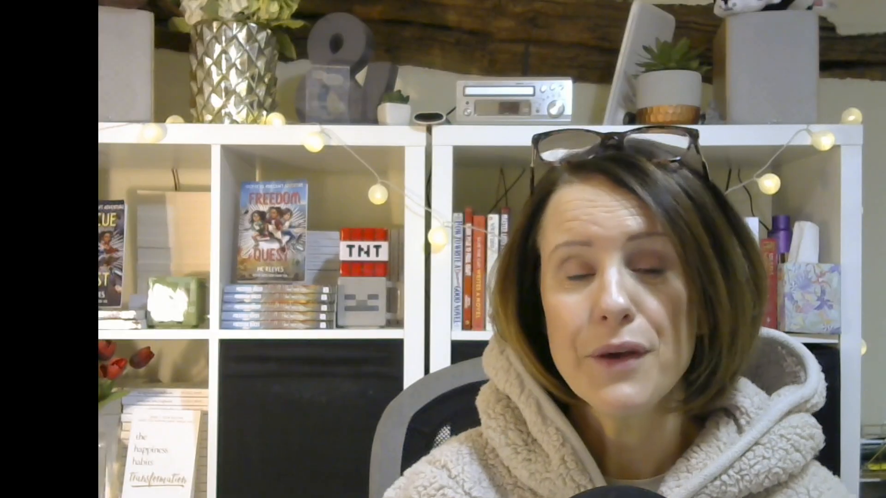